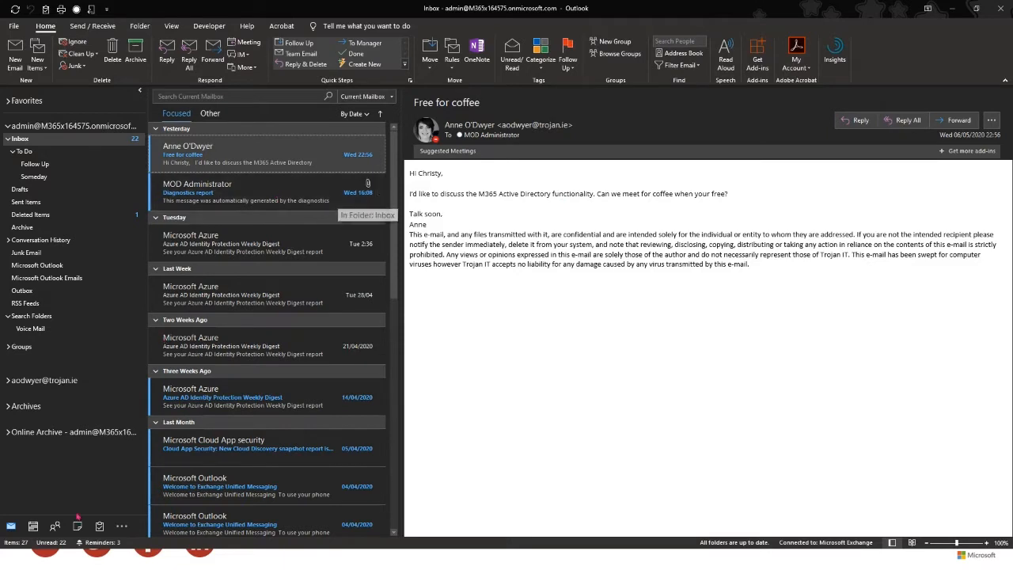
- Save the Free for coffee sender as a new contact by dropping the message on People
click(56, 529)
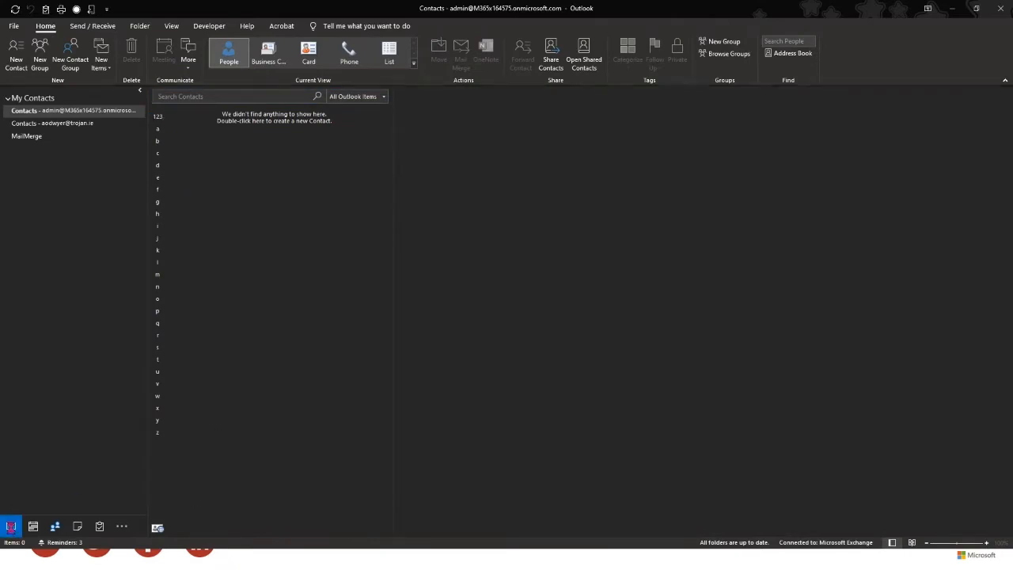
click(11, 526)
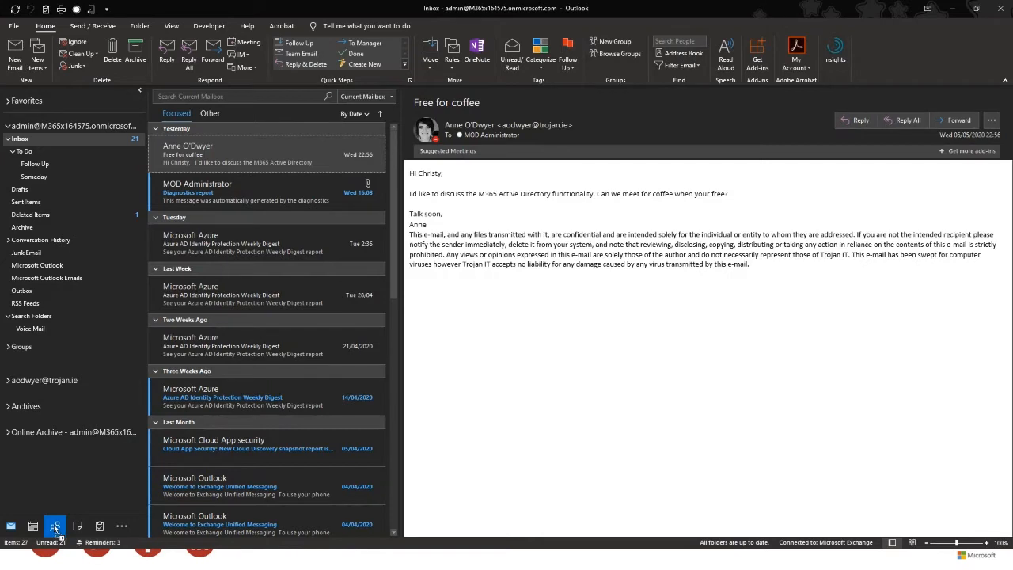
drag(54, 526, 55, 526)
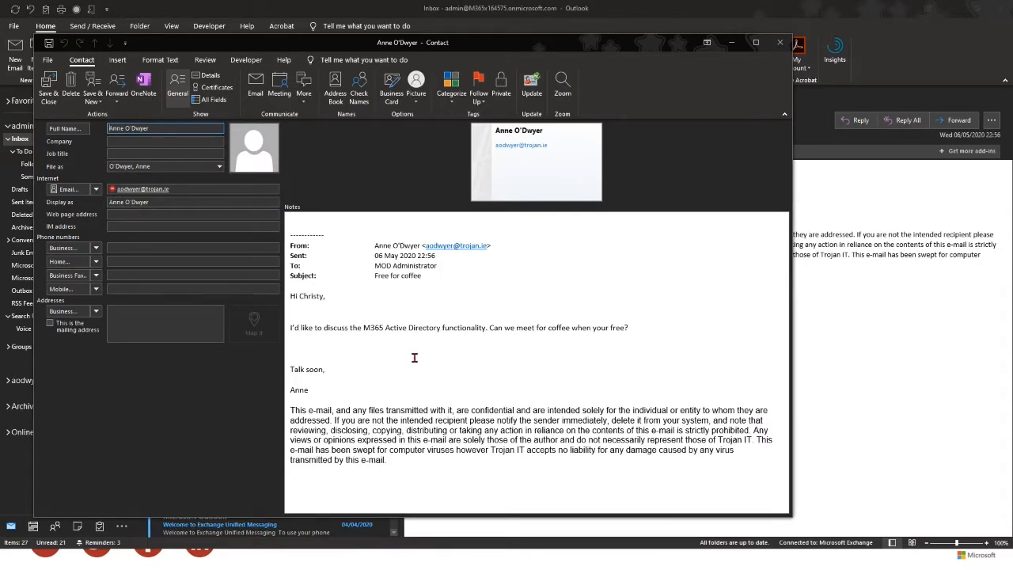
click(49, 93)
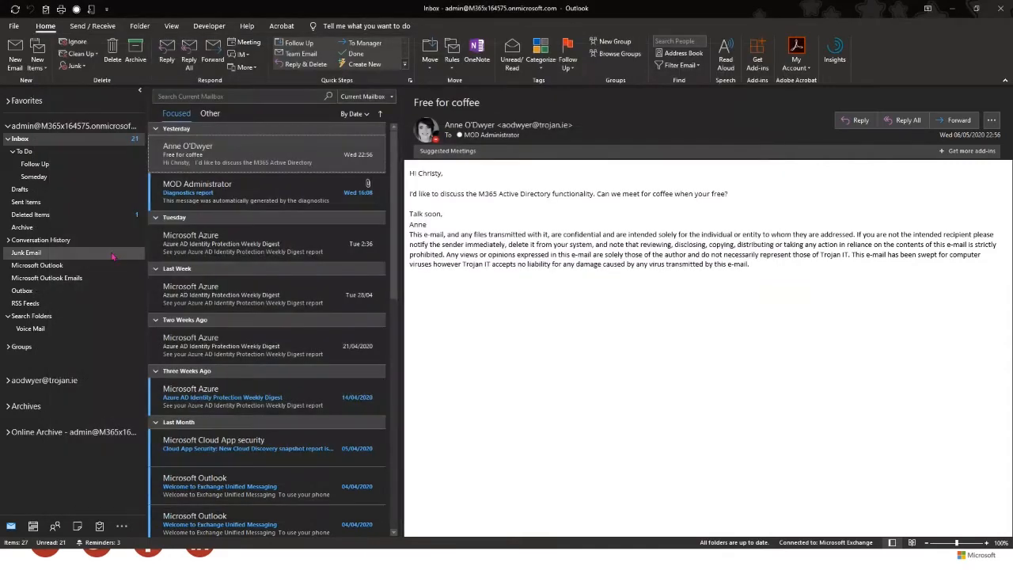
click(55, 528)
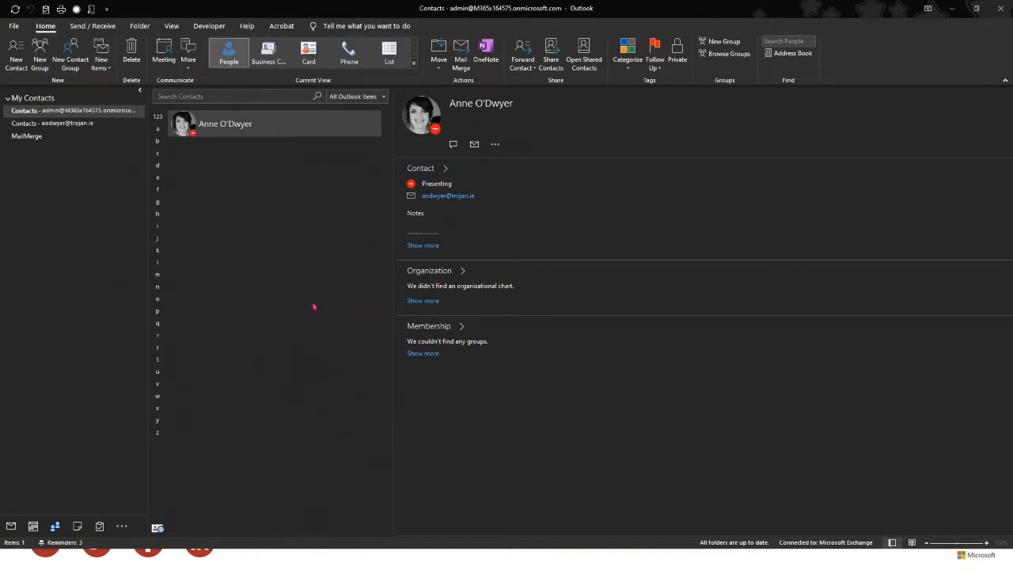
click(11, 526)
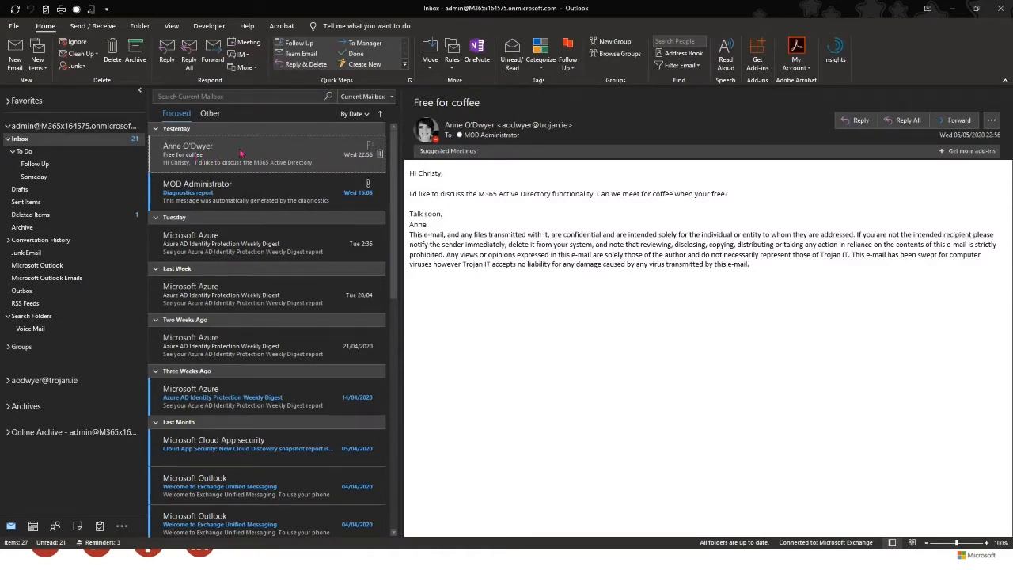
drag(241, 154, 38, 530)
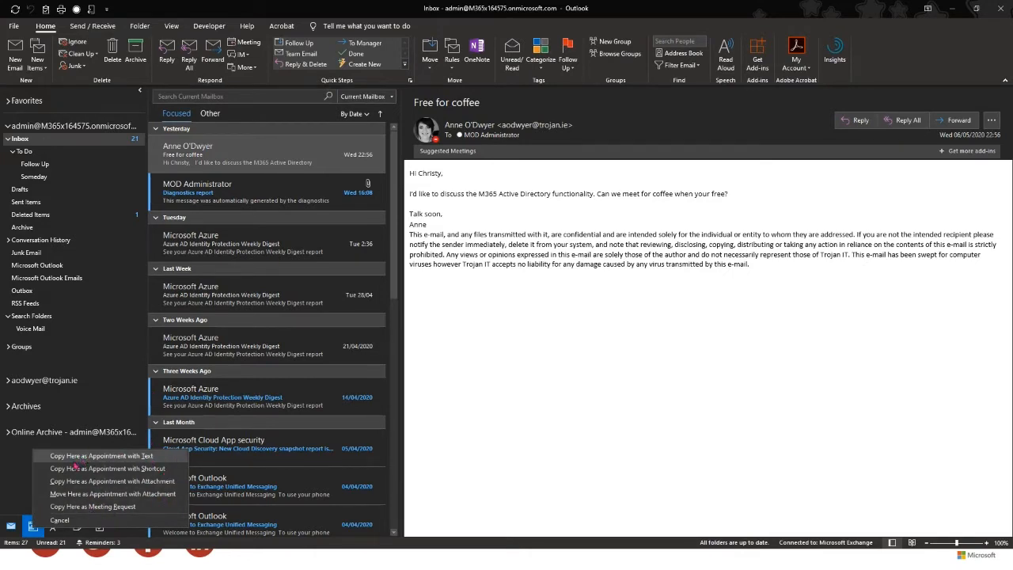
click(112, 481)
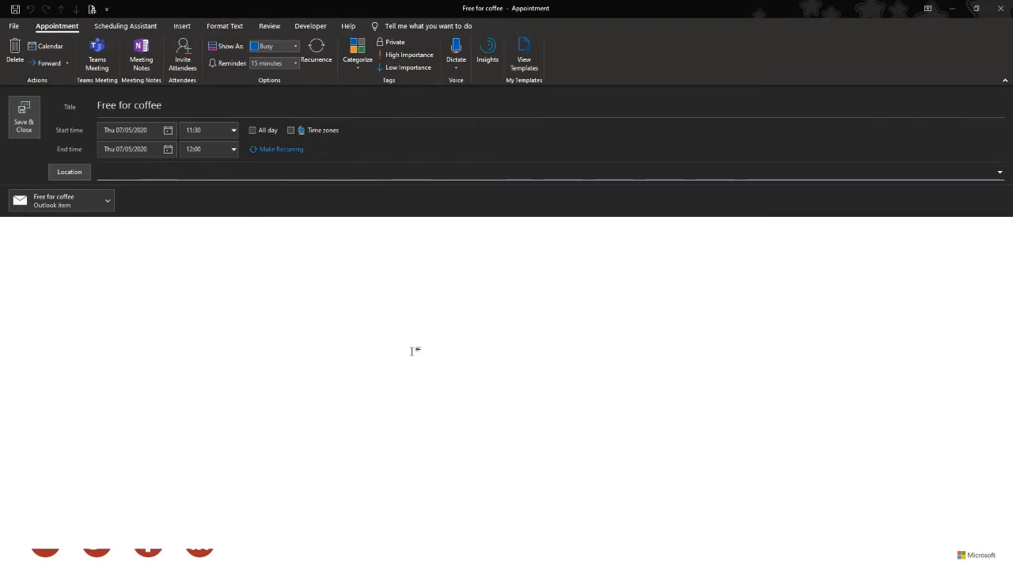
double_click(48, 201)
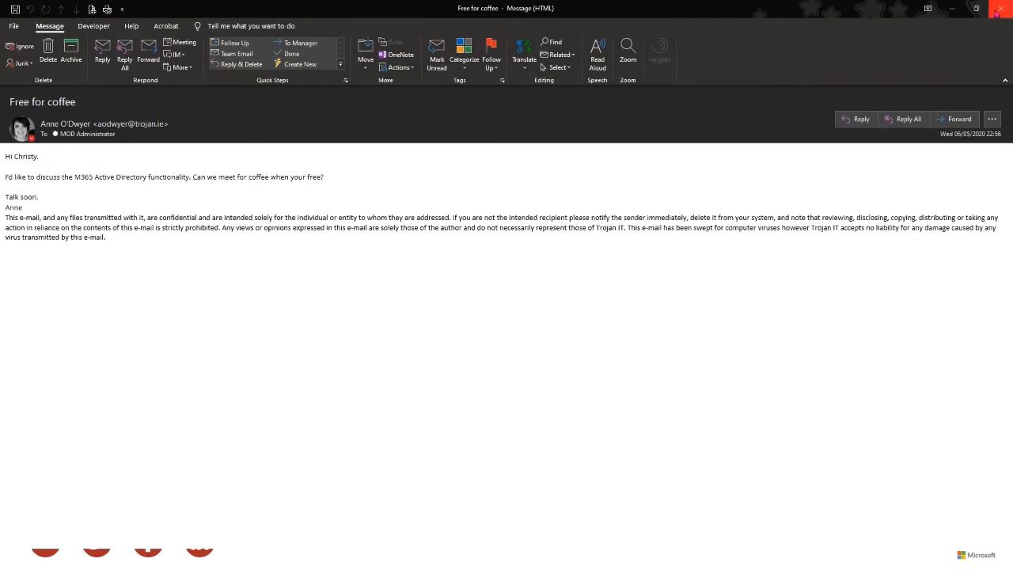
click(1001, 8)
click(121, 179)
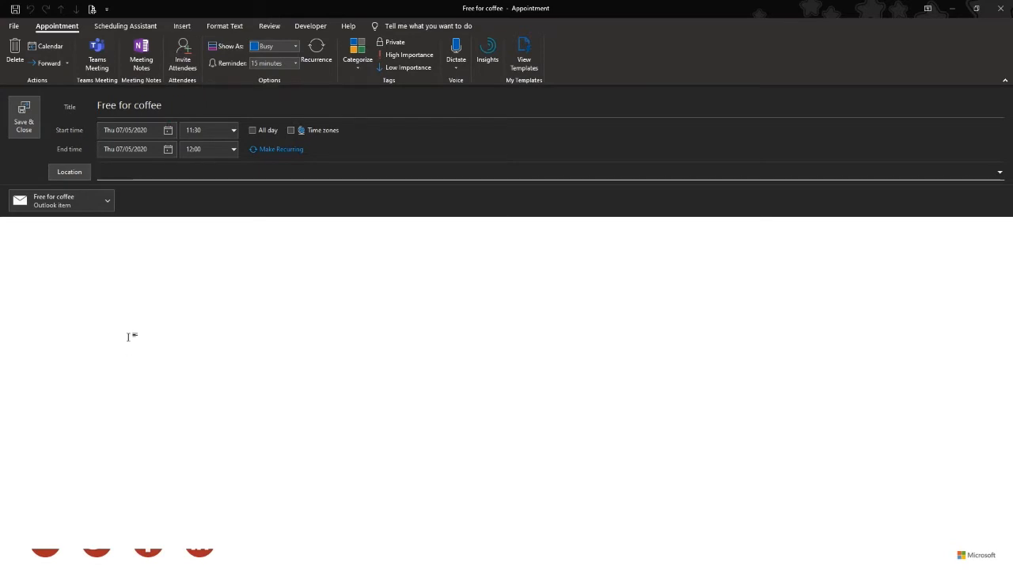
click(1001, 8)
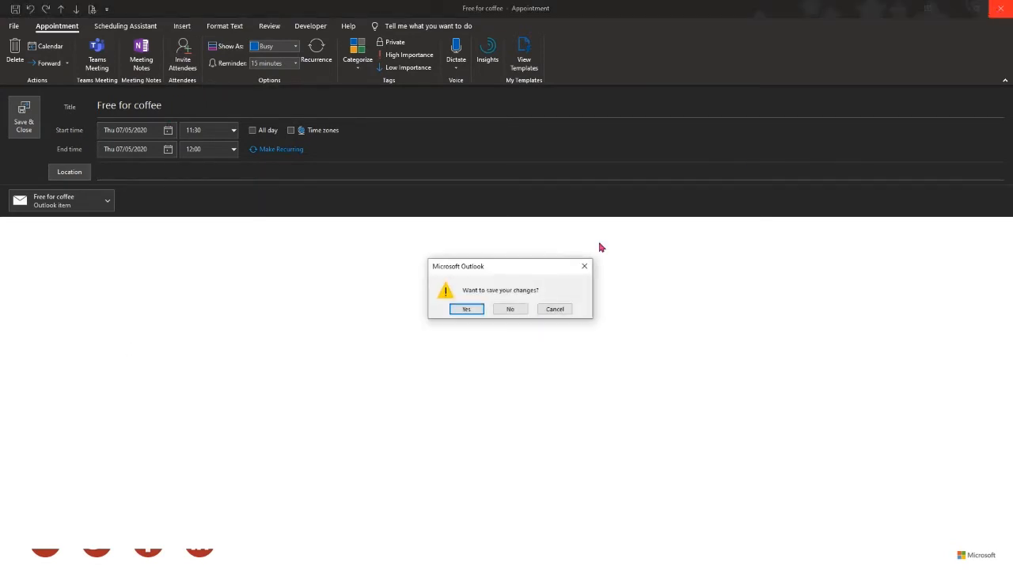
click(512, 310)
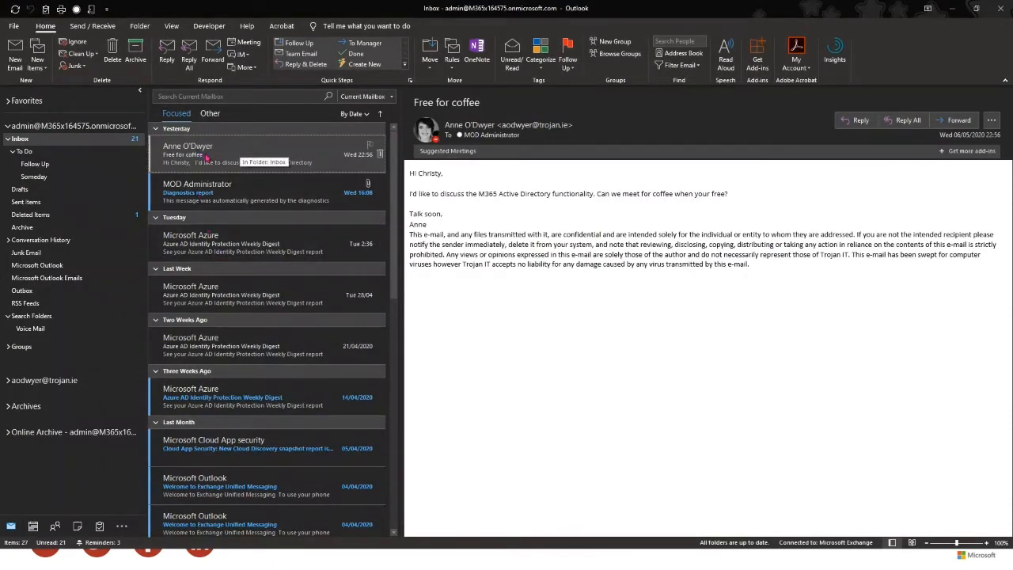
mouse_move(34, 530)
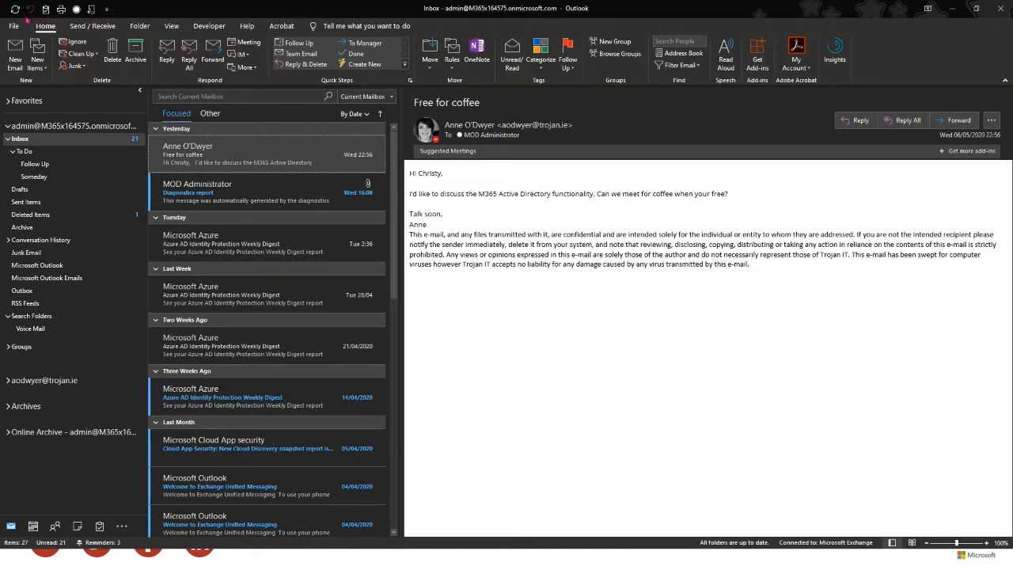
- Add the Find a Contact search box to the quick-access toolbar
click(107, 11)
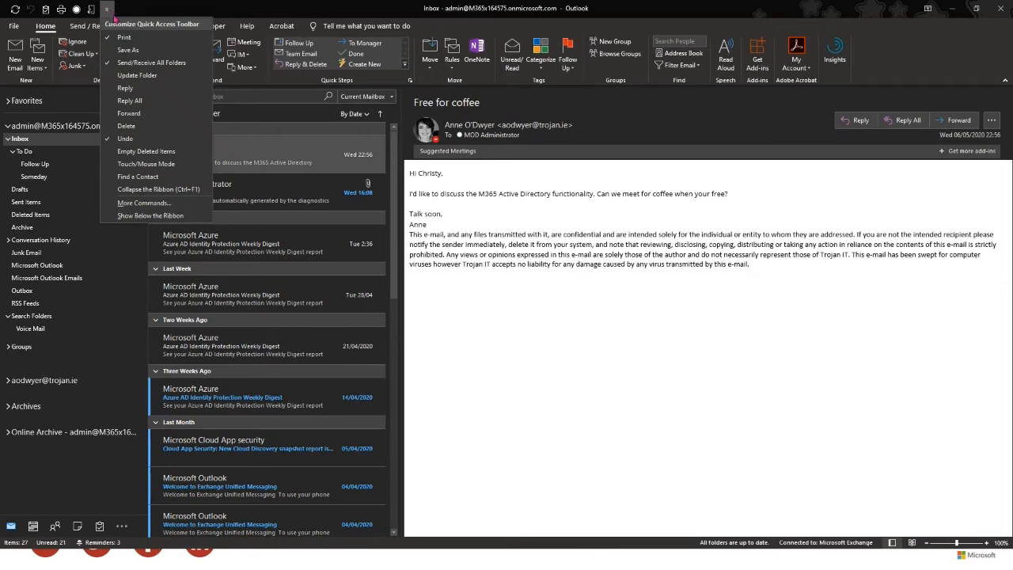
click(131, 177)
click(122, 9)
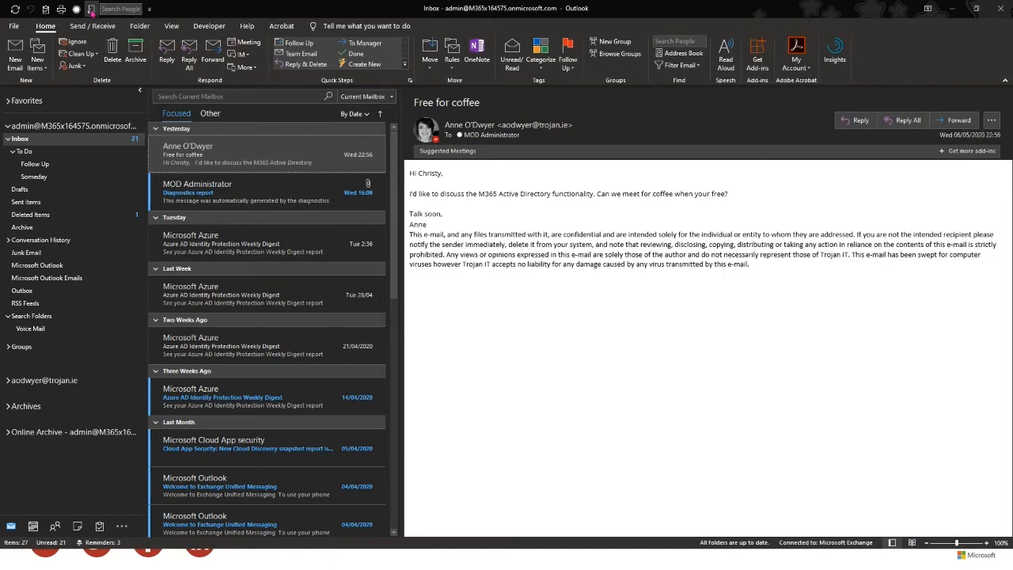
- Remove the Automatic Replies shortcut and open the toolbar's More Commands settings
right_click(91, 11)
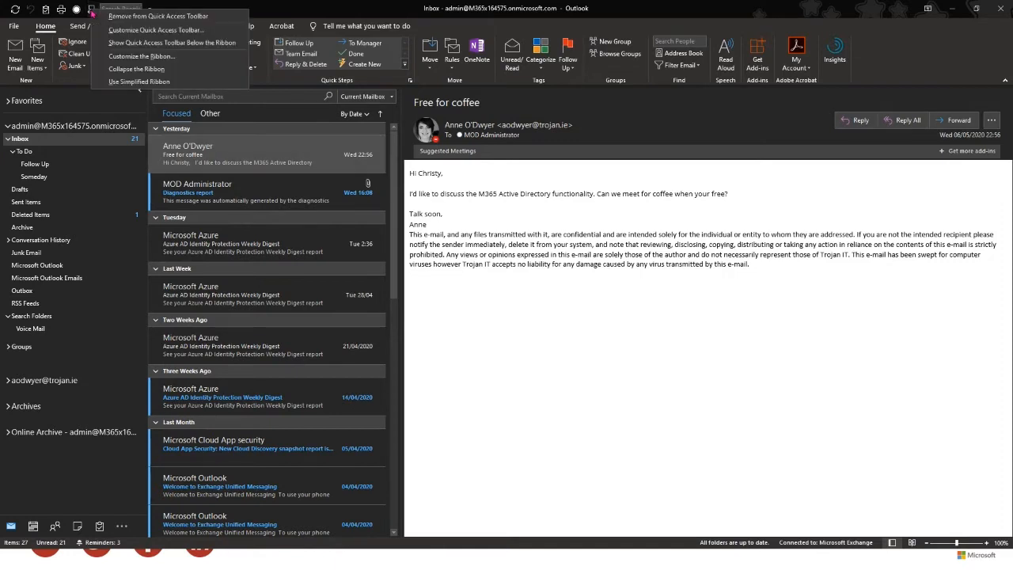
click(131, 17)
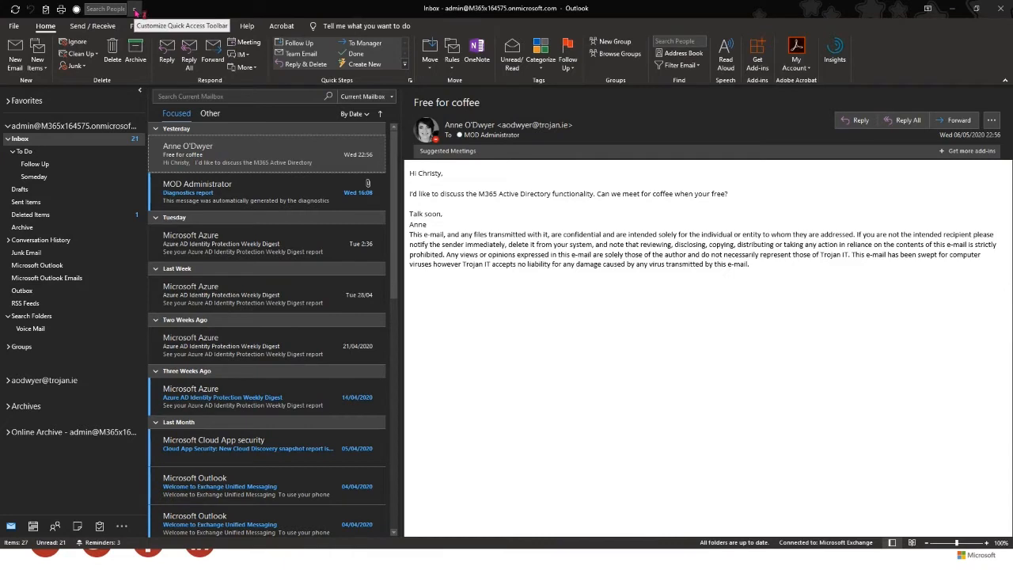
click(135, 11)
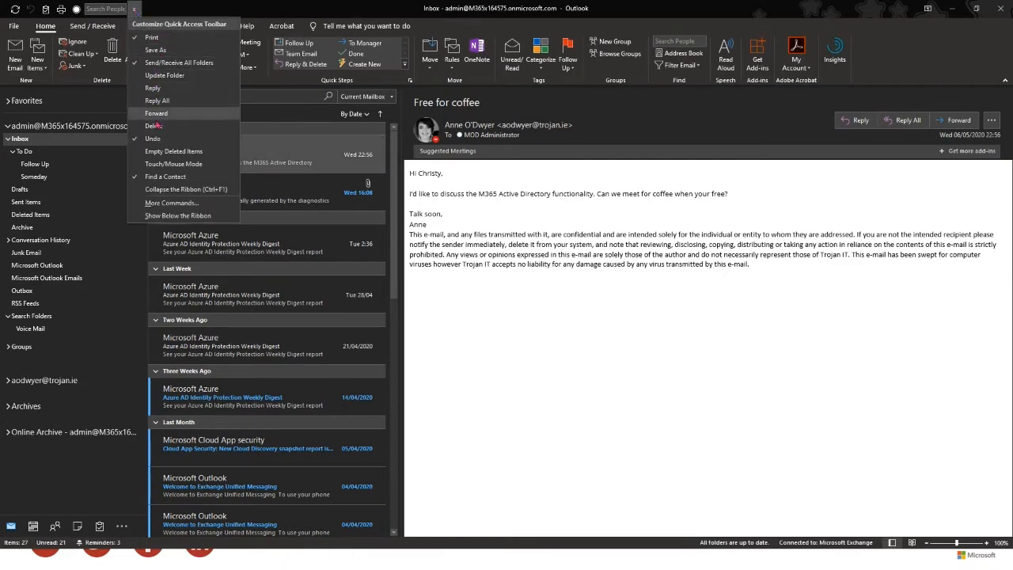
click(170, 204)
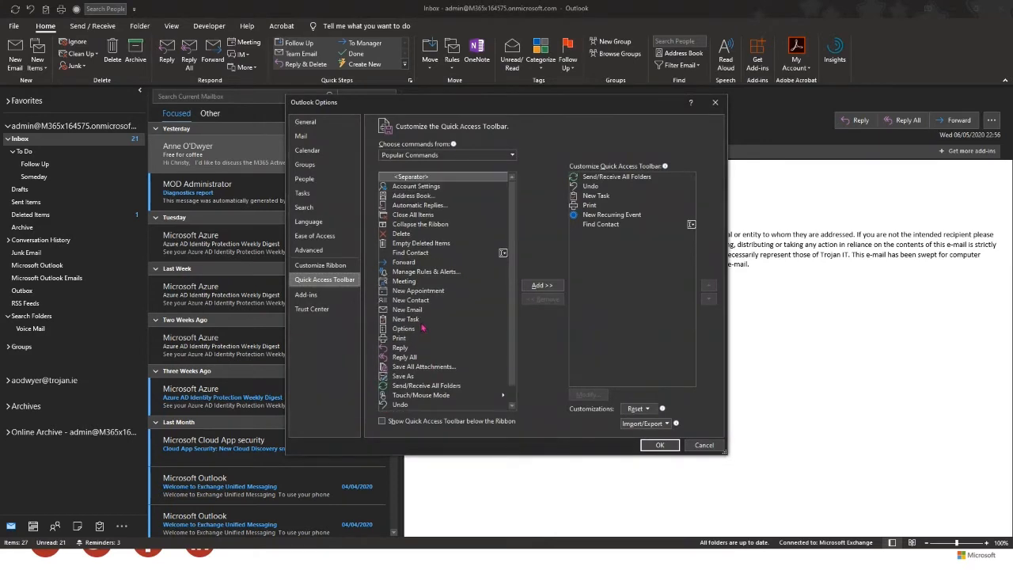
- Add Automatic Replies back to the quick-access toolbar from Popular Commands
click(428, 155)
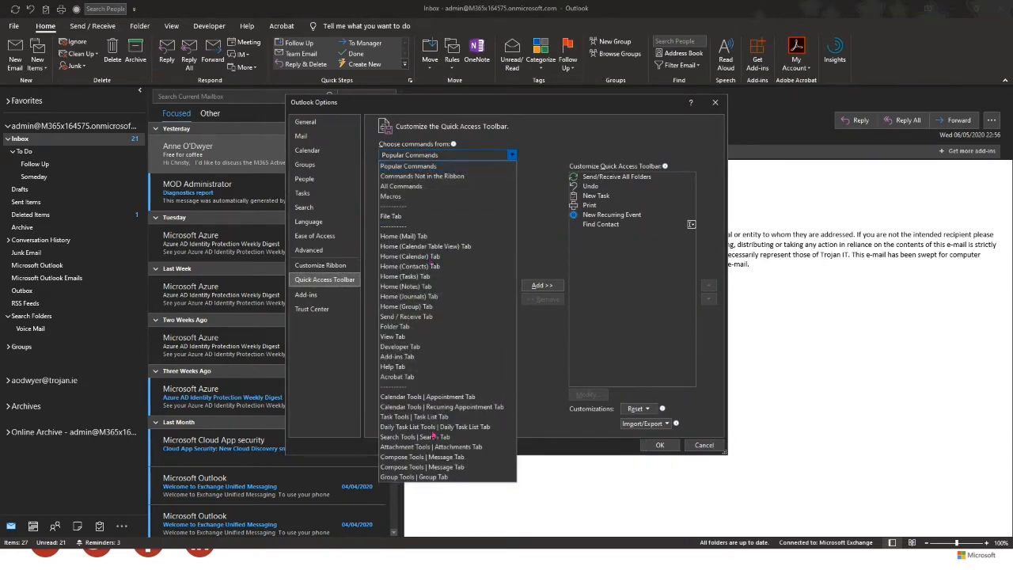
click(426, 156)
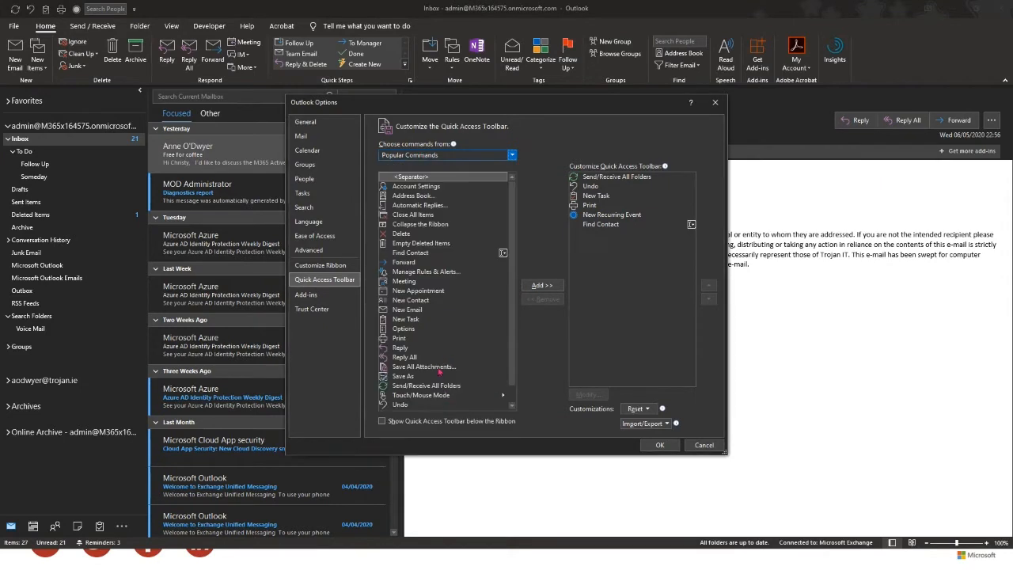
click(405, 206)
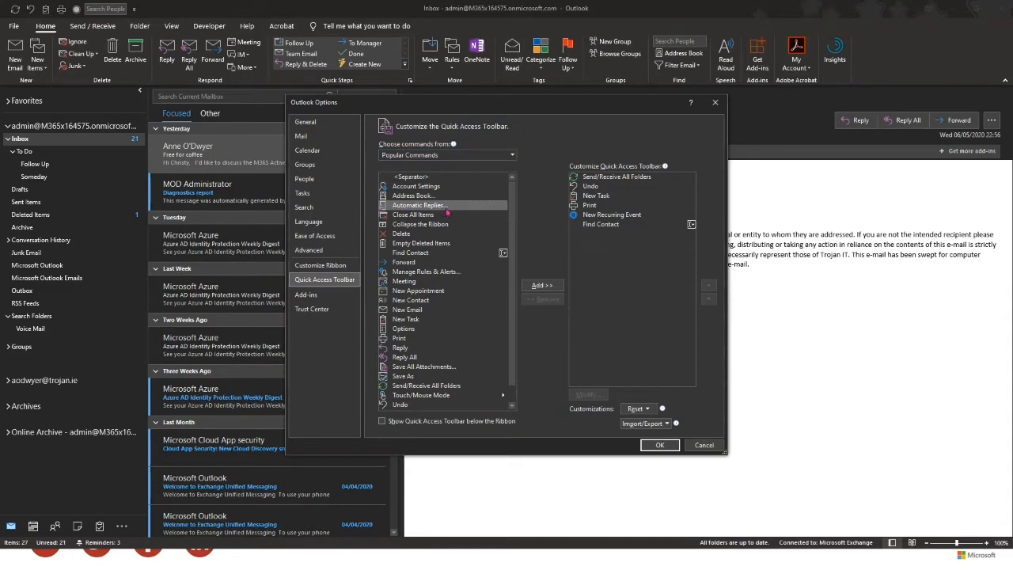
click(543, 287)
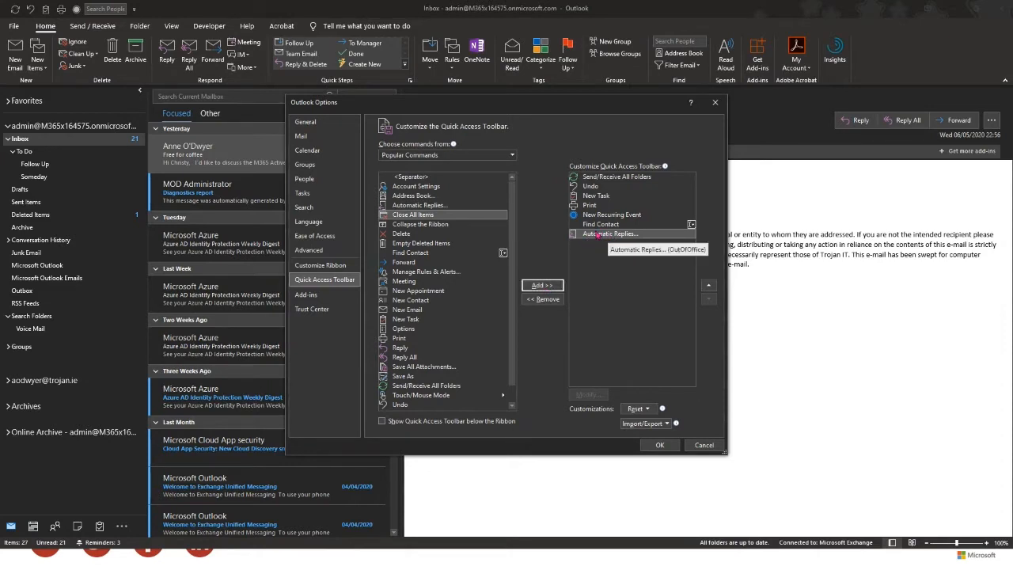
click(660, 446)
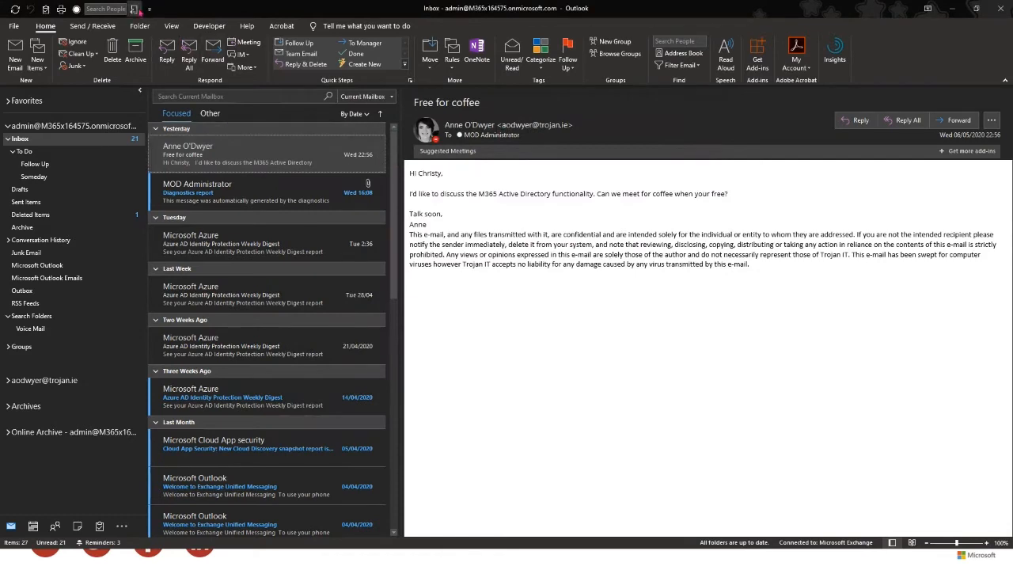
- Test the restored Automatic Replies shortcut, cancel it, and switch to the presentation slides
click(134, 9)
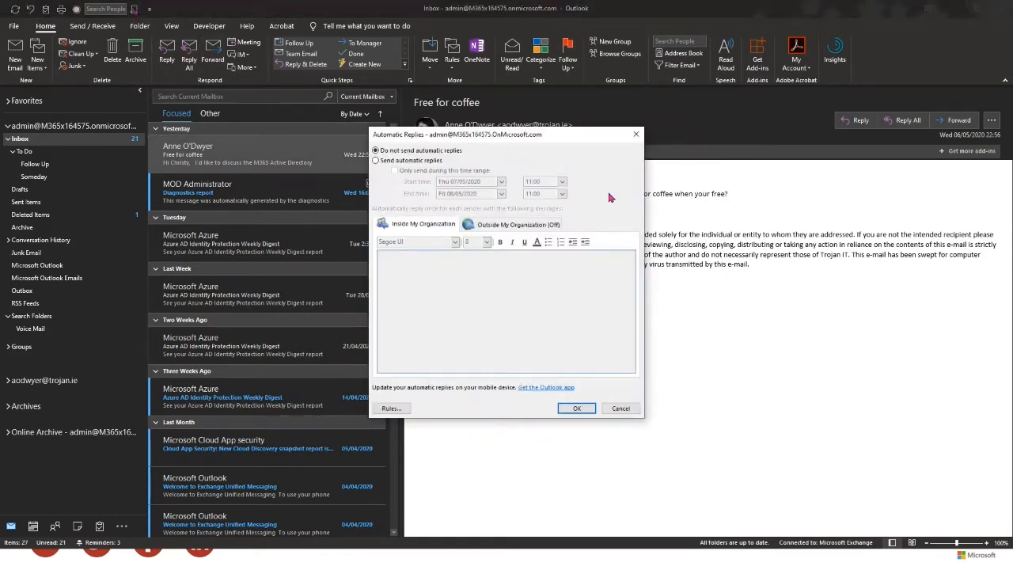
click(620, 409)
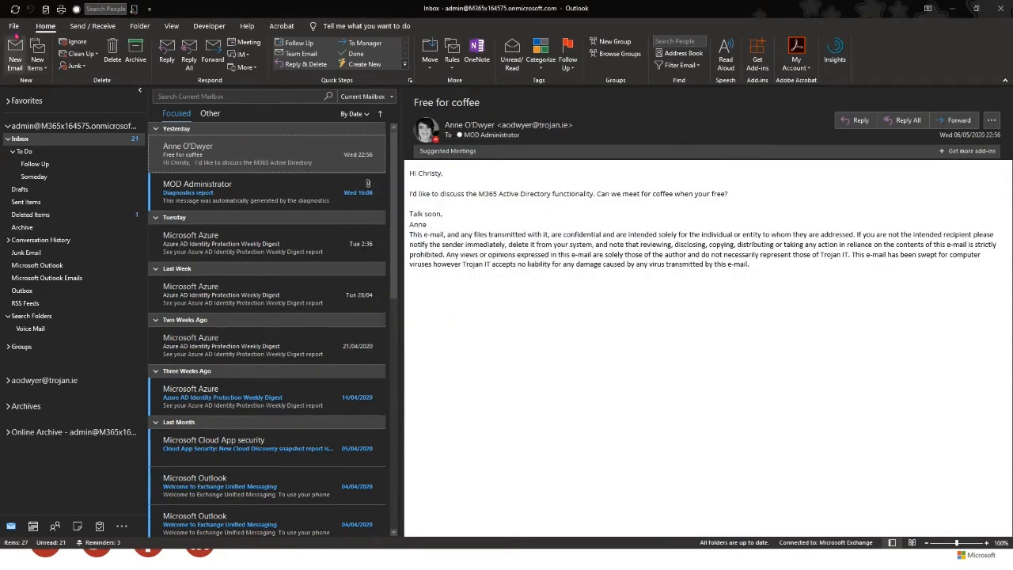
click(13, 26)
click(12, 11)
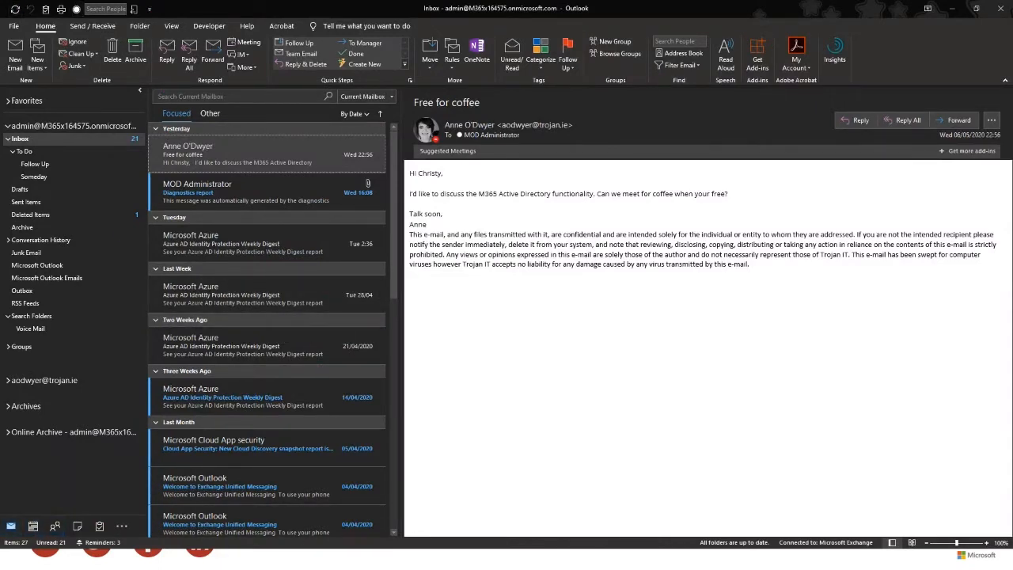
key(alt+Tab)
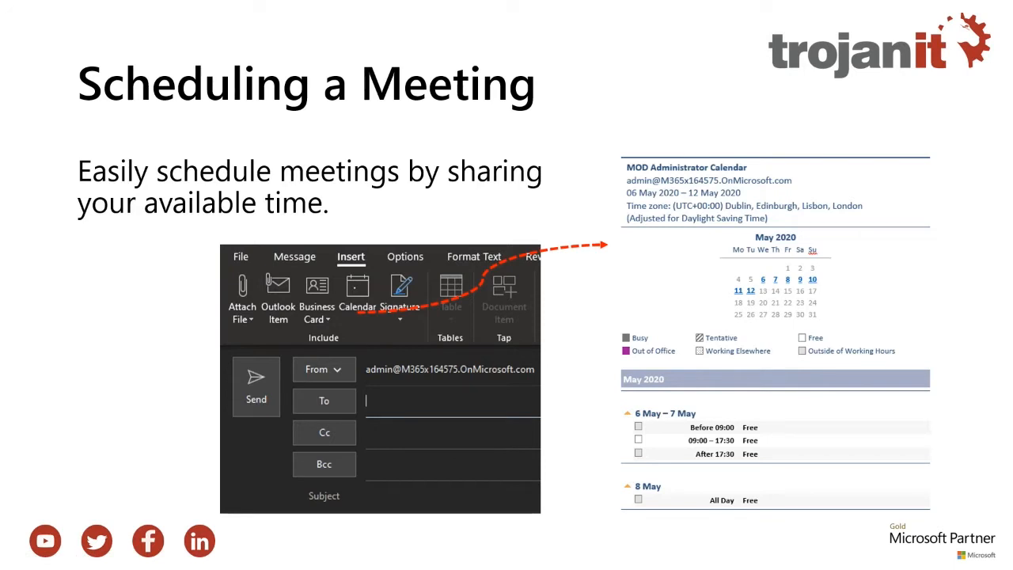
- Switch from the slides back to the Outlook inbox showing Free for coffee
key(alt+Tab)
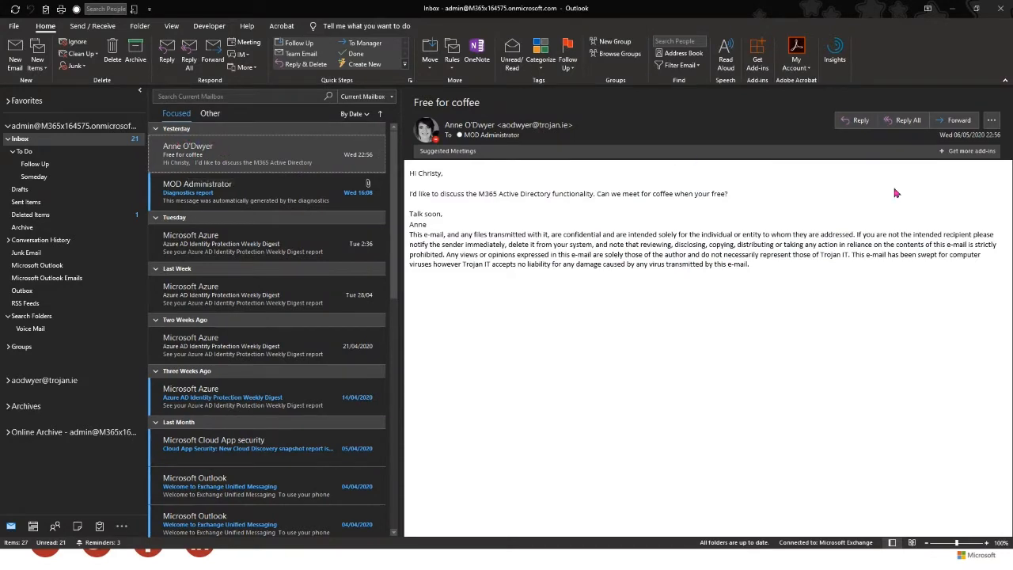
- Reply to Free for coffee in a pop-out window and insert a Calendar
click(857, 121)
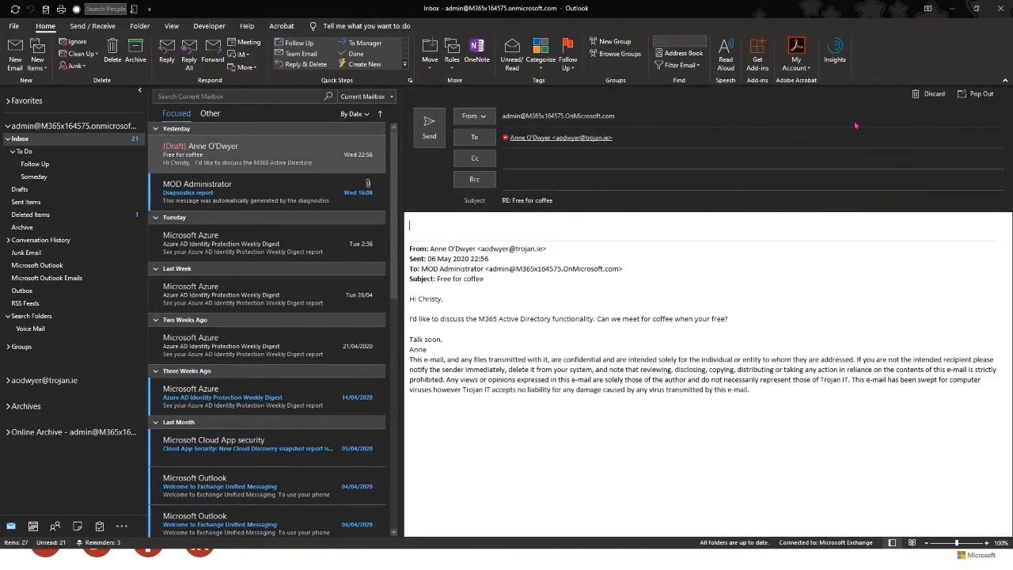
click(980, 94)
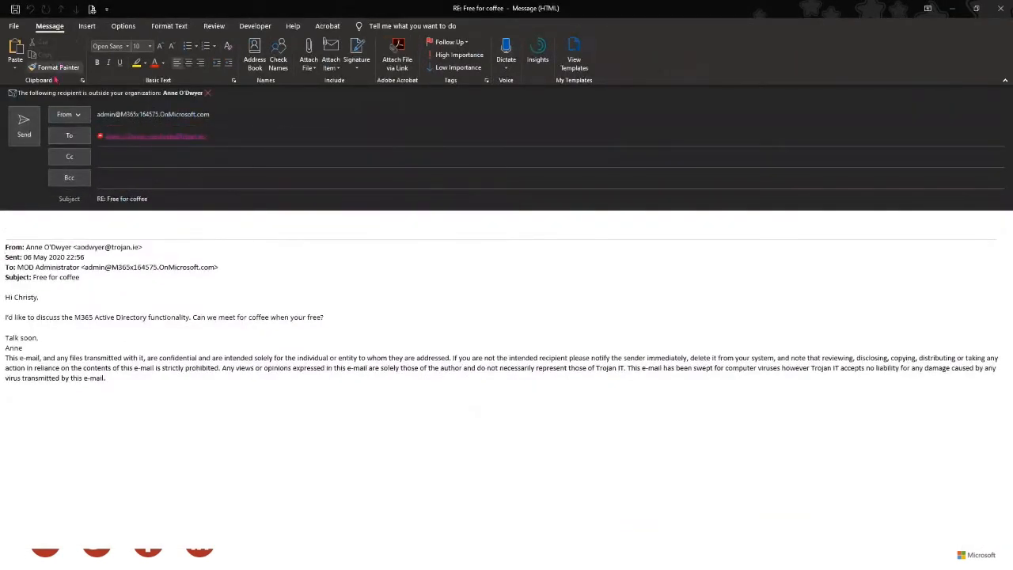
click(95, 29)
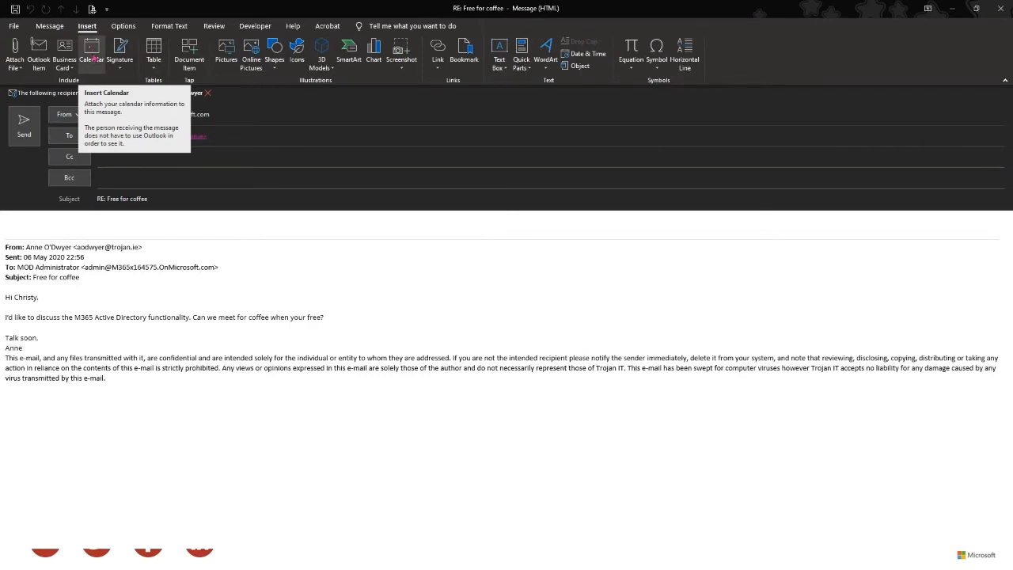
click(93, 60)
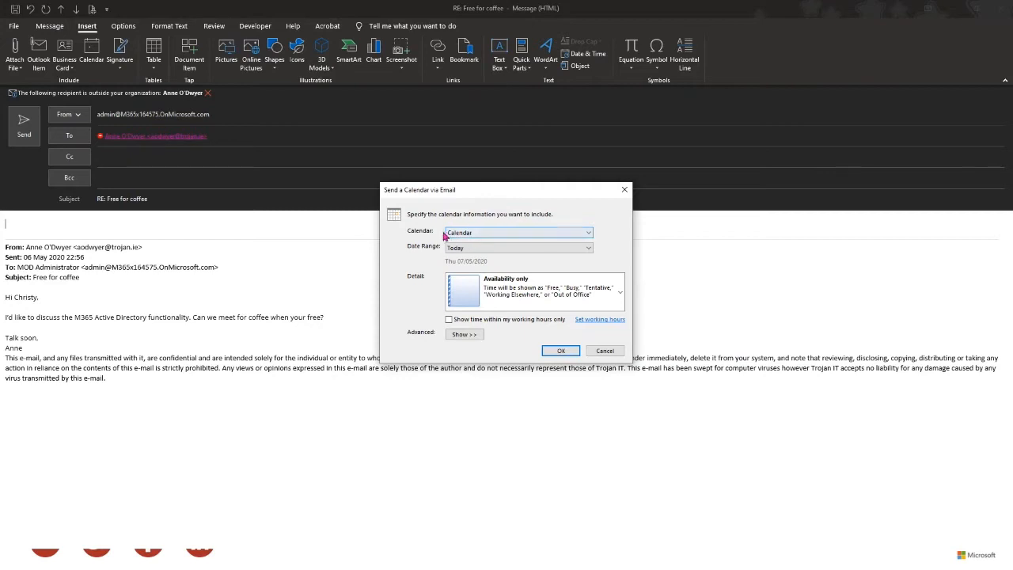
- Set the calendar date range to Next 7 days, Thu 07/05/2020 to Wed 13/05/2020
click(483, 248)
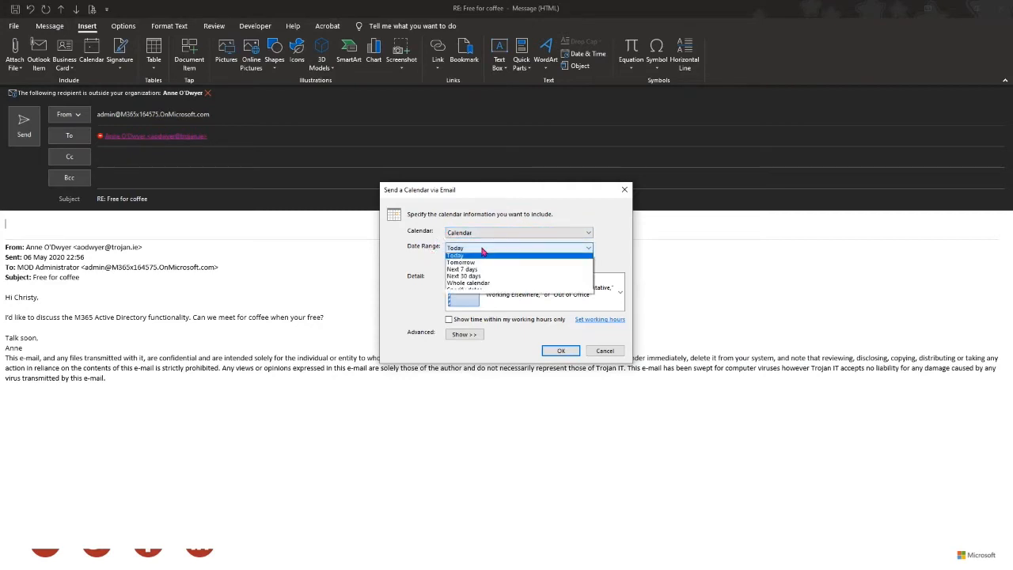
click(483, 248)
click(483, 248)
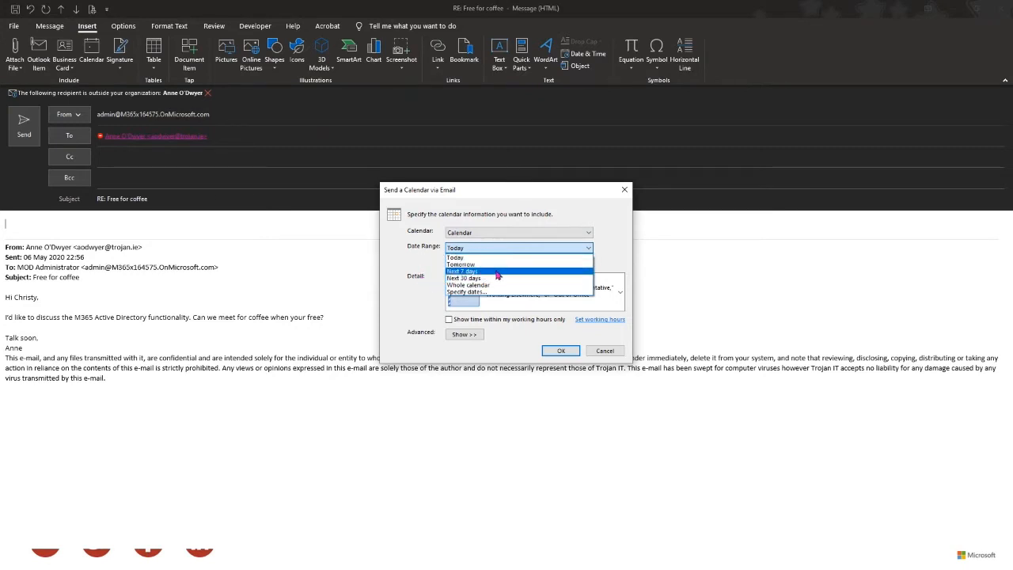
click(498, 273)
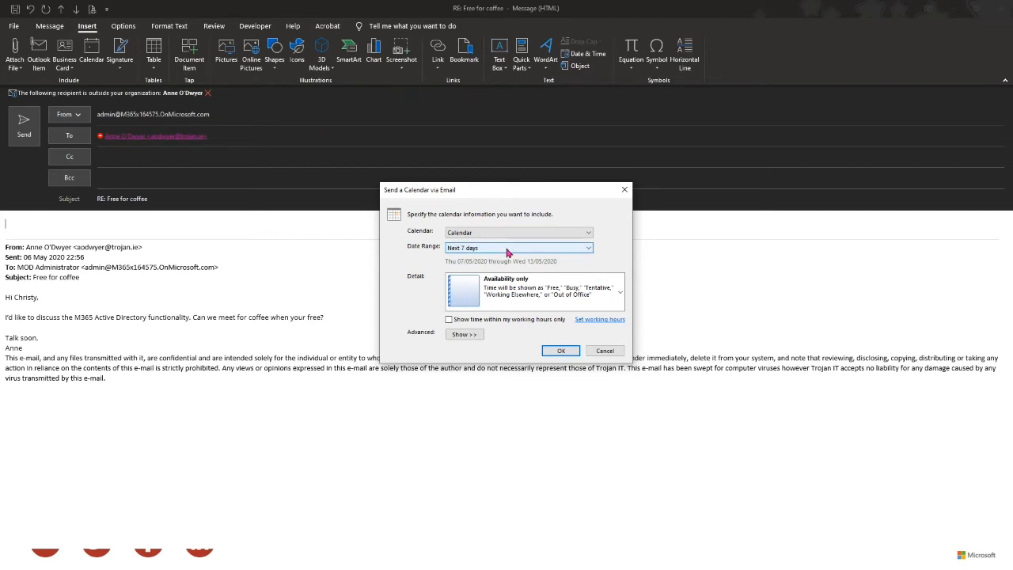
click(493, 248)
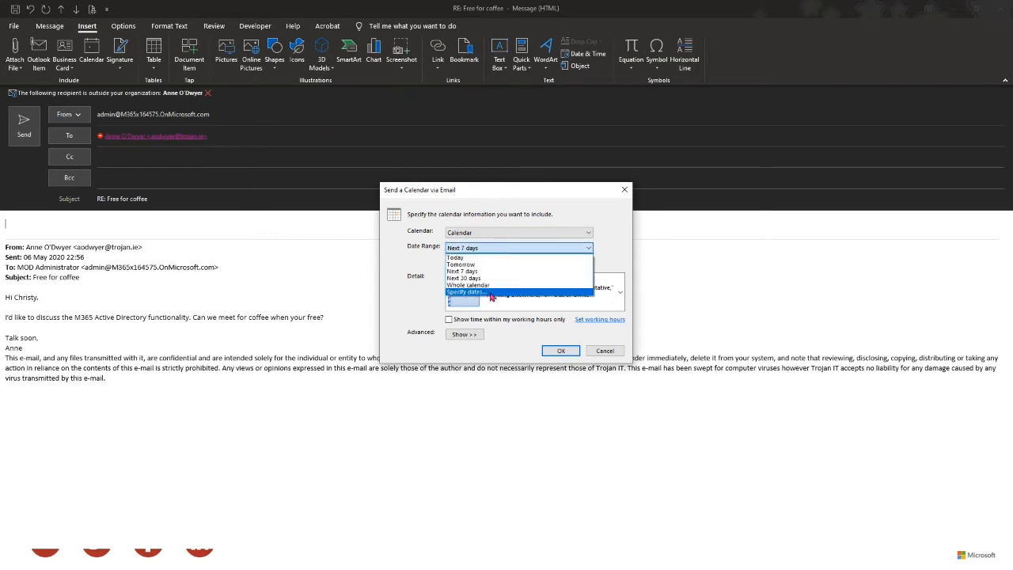
click(475, 249)
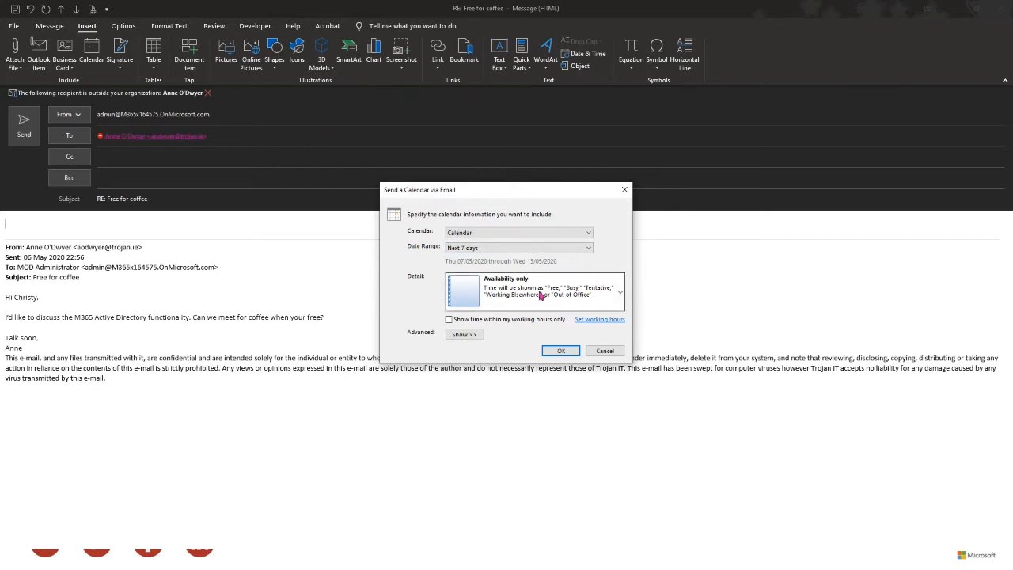
- Keep the detail level at Availability only and go to the working hours settings
click(583, 294)
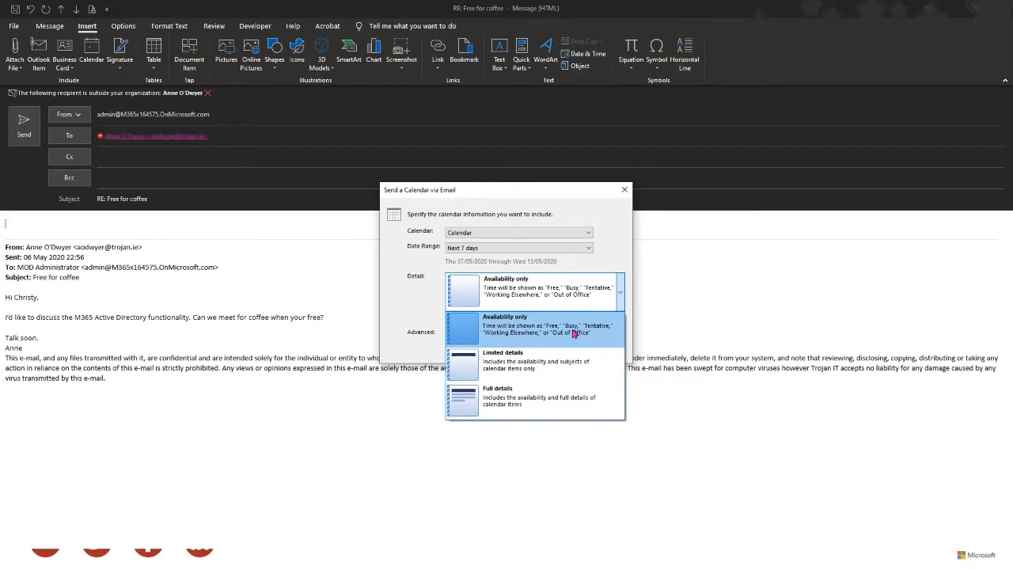
click(522, 291)
click(522, 292)
click(514, 332)
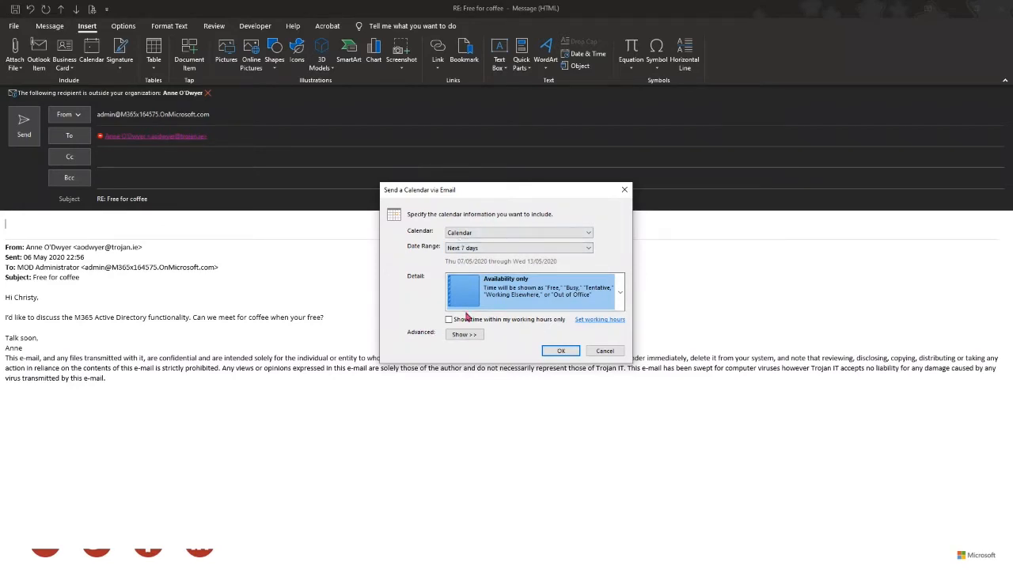
click(601, 322)
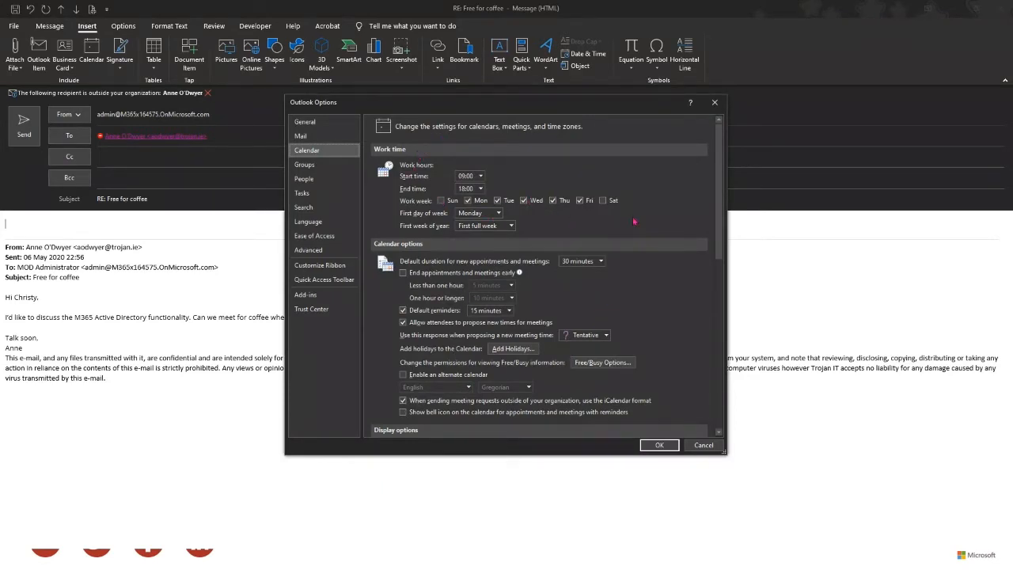
- Change the work day end time to 17:00 and drop Monday from the work week
click(482, 189)
drag(482, 243, 481, 308)
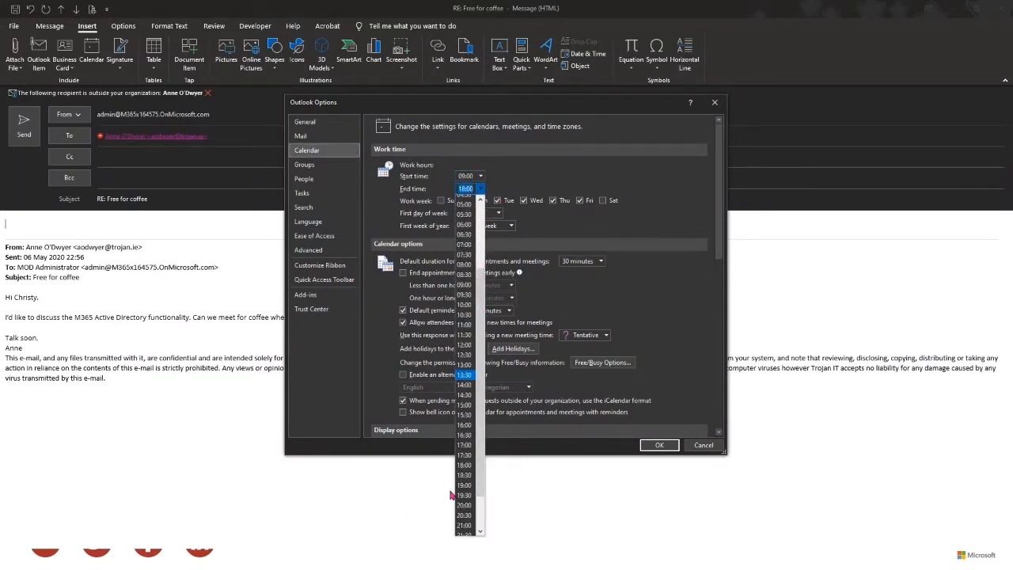
click(465, 445)
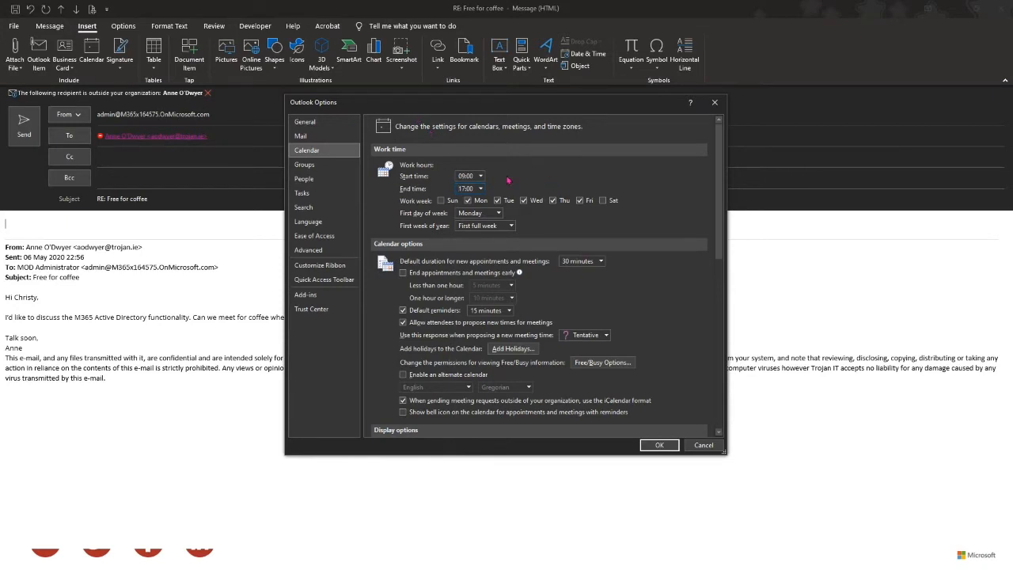
click(468, 201)
click(656, 445)
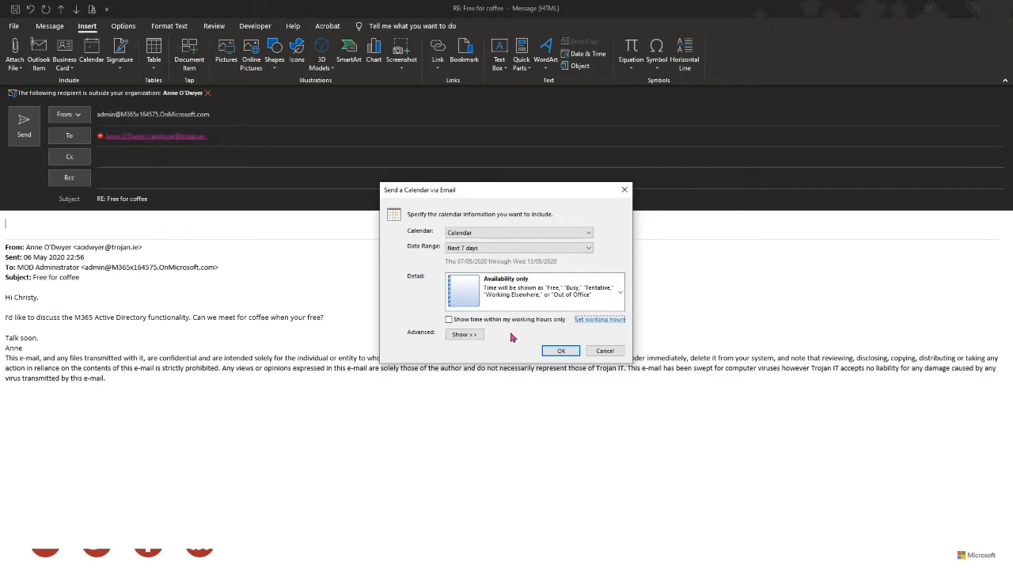
- Insert the 7–13 May availability calendar into the reply and review it with its .ics attachment
click(562, 350)
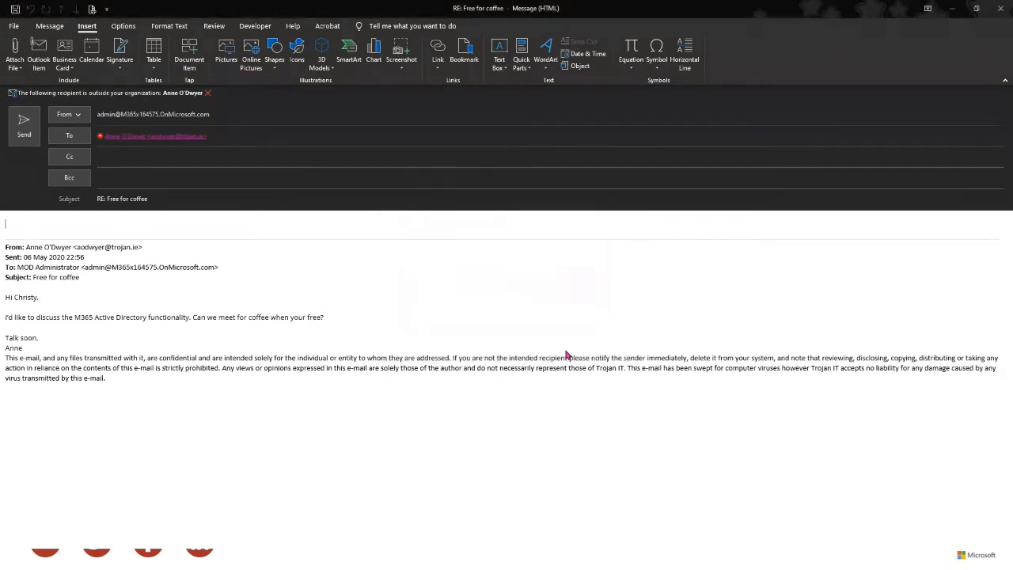
scroll(459, 366, down, 4)
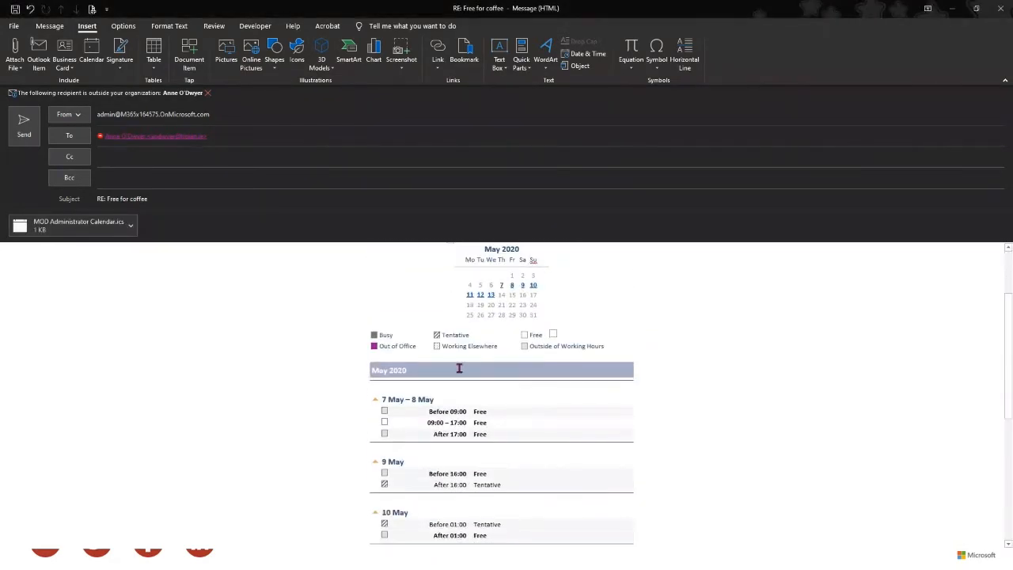
scroll(459, 366, down, 5)
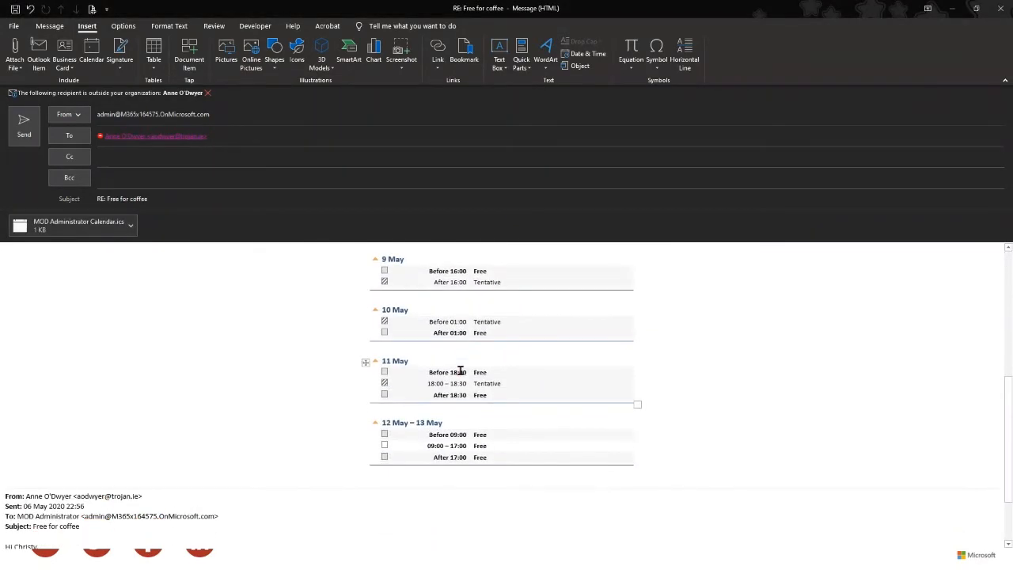
scroll(469, 451, up, 5)
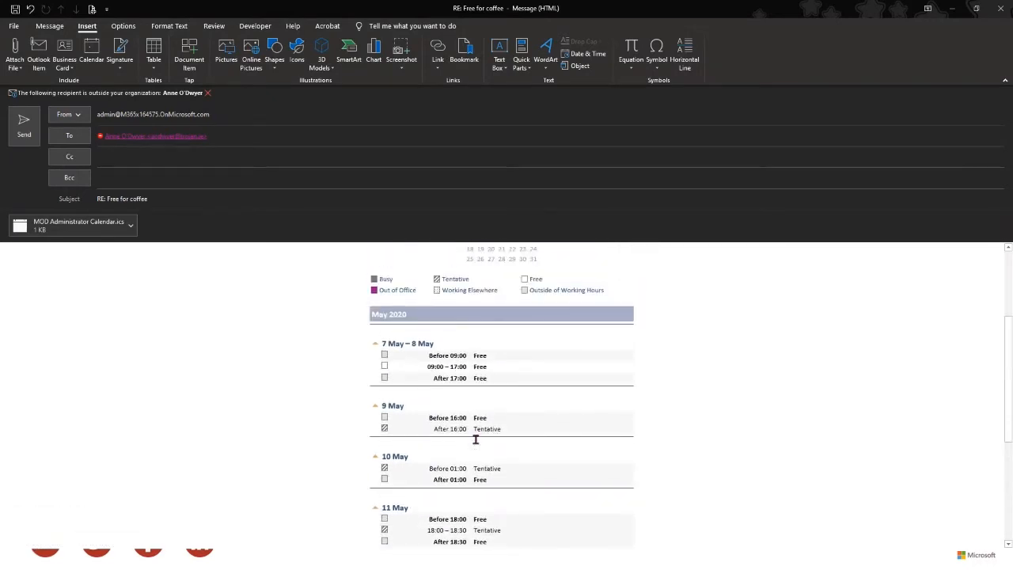
scroll(477, 445, up, 3)
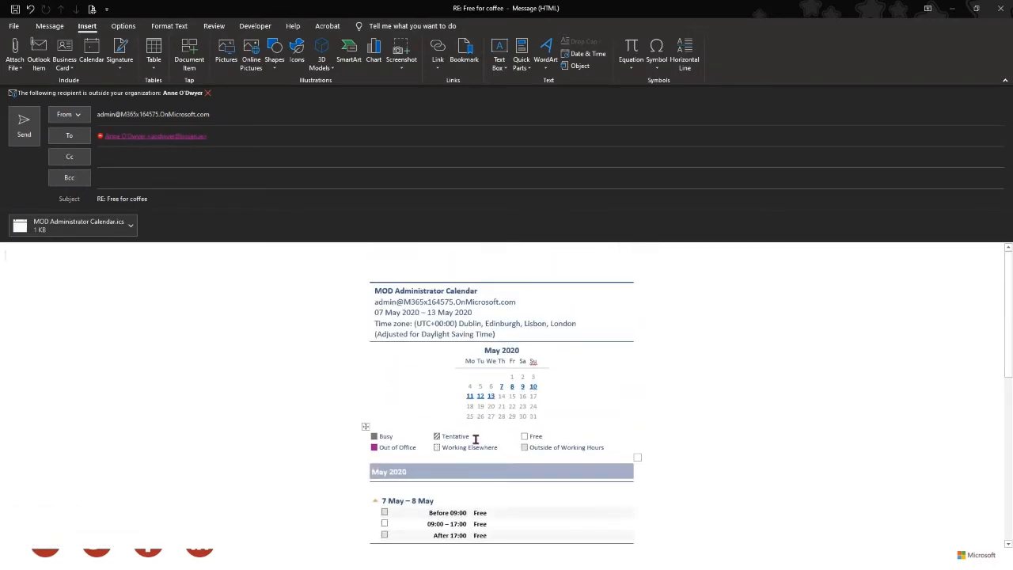
scroll(531, 392, down, 1)
scroll(531, 392, down, 5)
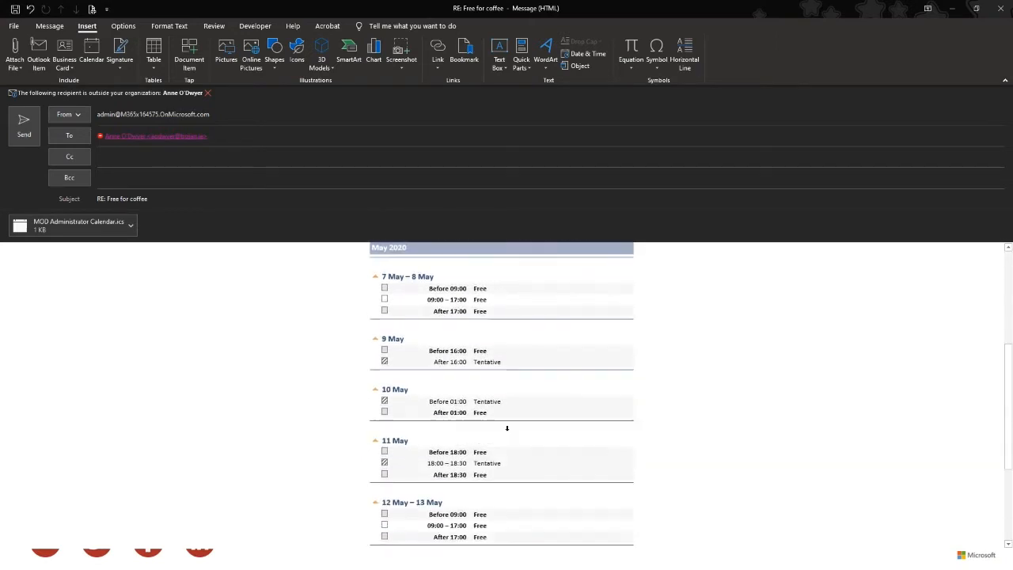
scroll(508, 428, up, 2)
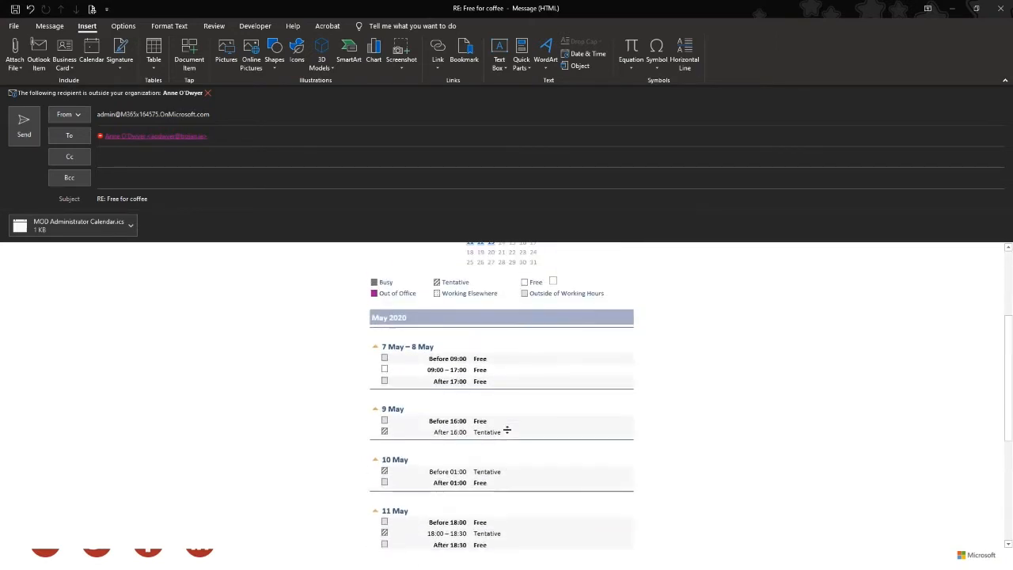
scroll(508, 431, up, 1)
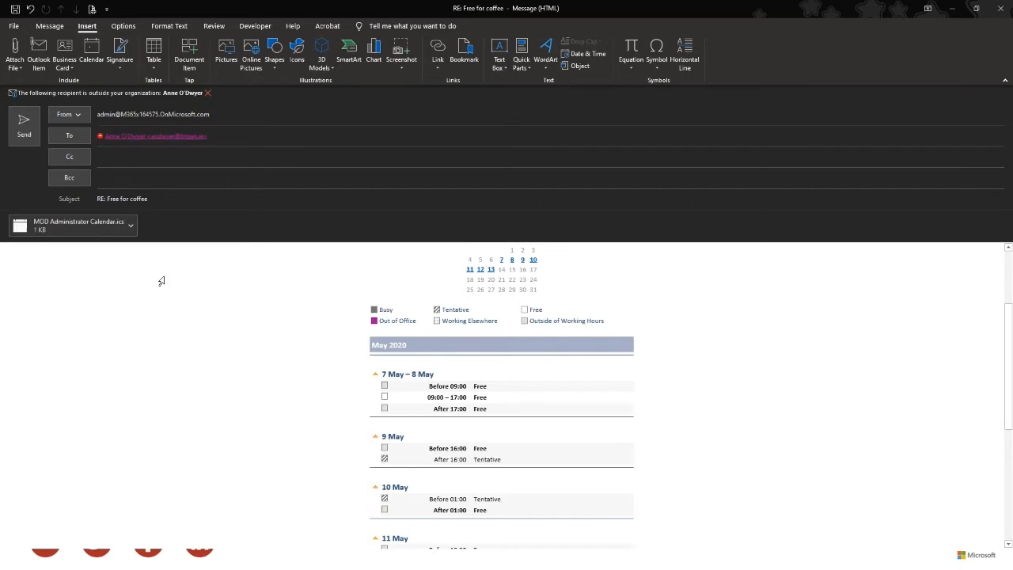
scroll(171, 337, up, 2)
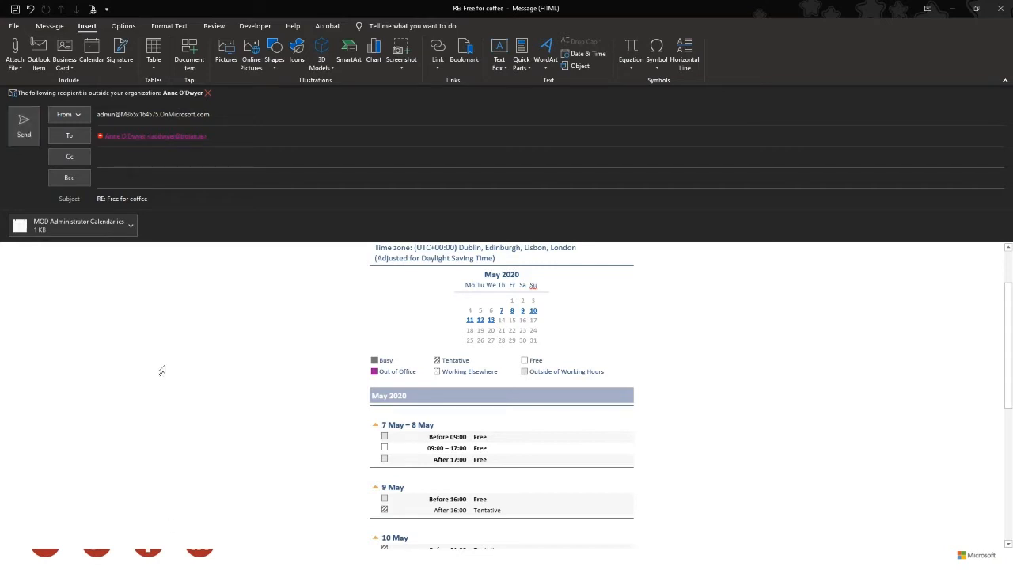
scroll(119, 316, up, 3)
click(87, 229)
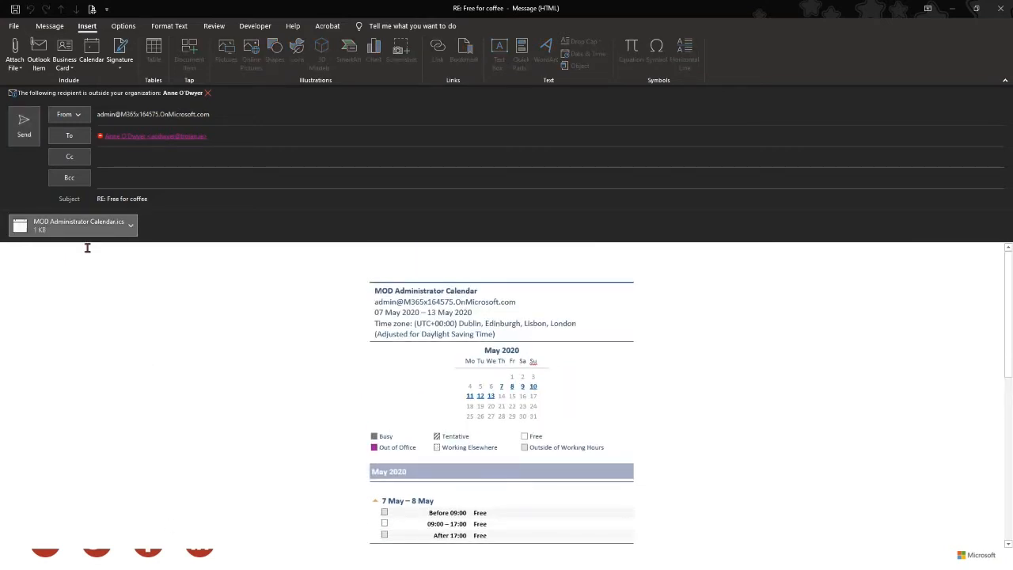
- Add the greeting 'hi' at the top of the reply and send it
click(126, 255)
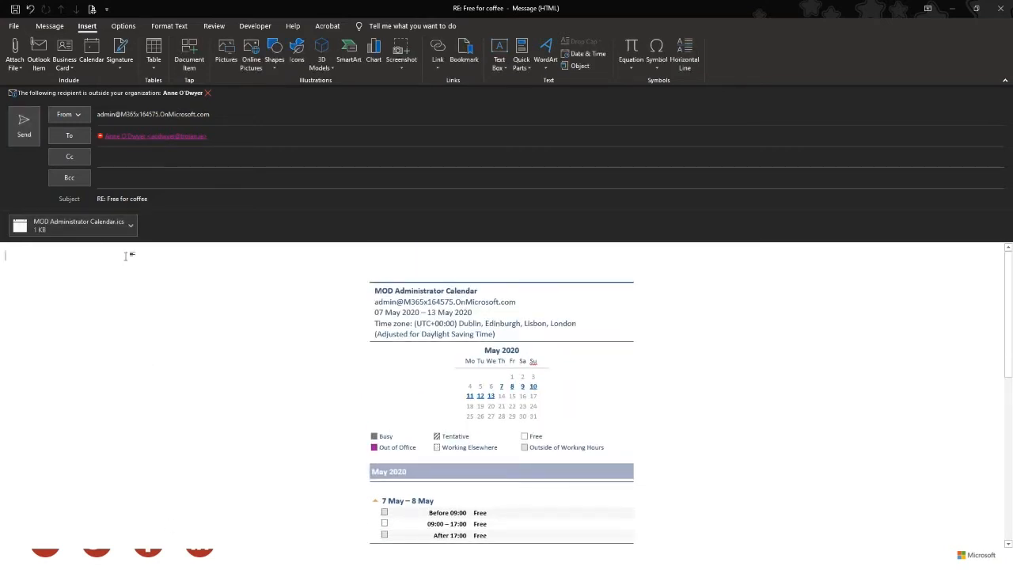
text(hi)
click(24, 124)
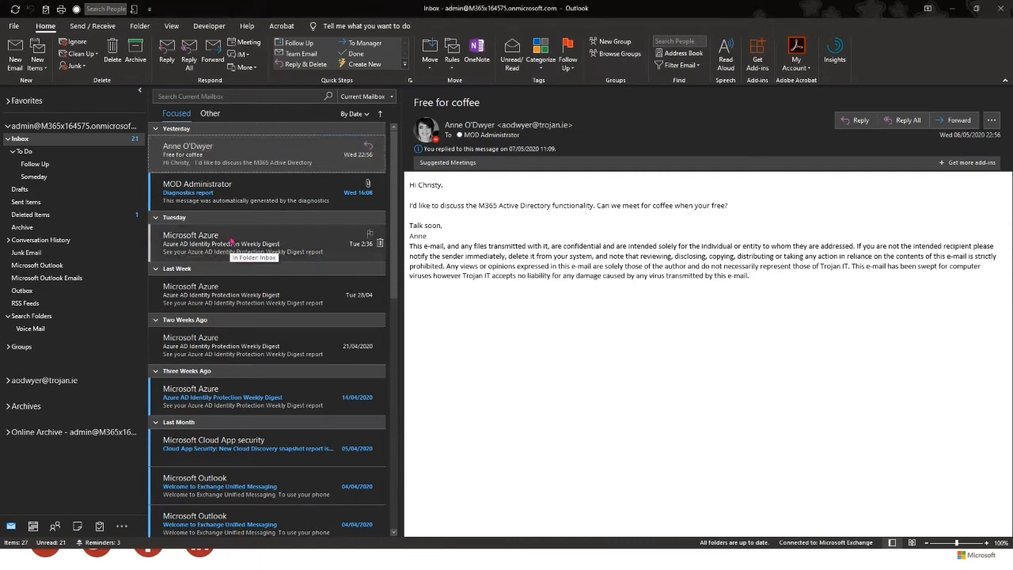
- Open the MOD Administrator Diagnostics report message and bring up its Rules context options
click(235, 199)
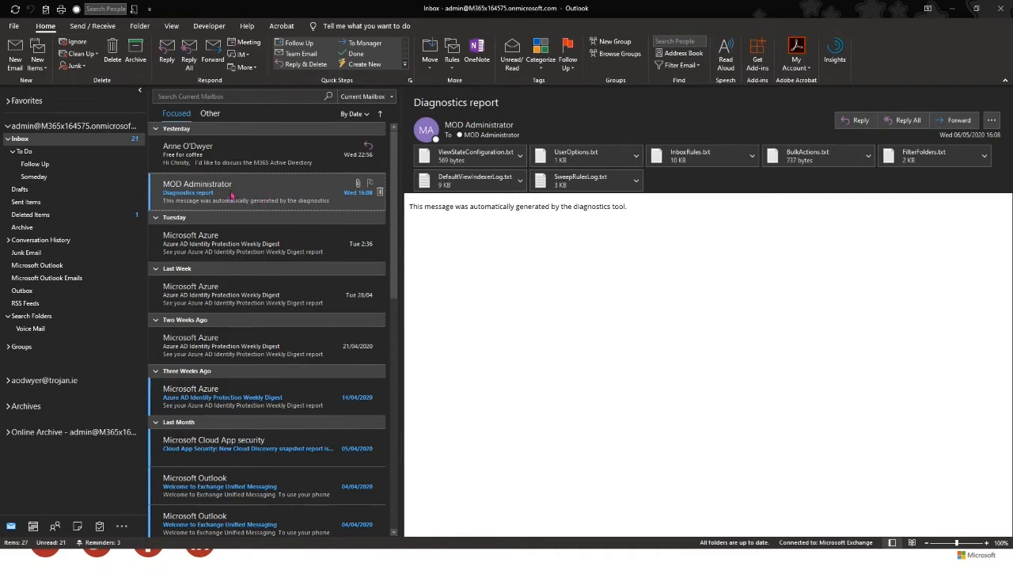
right_click(253, 191)
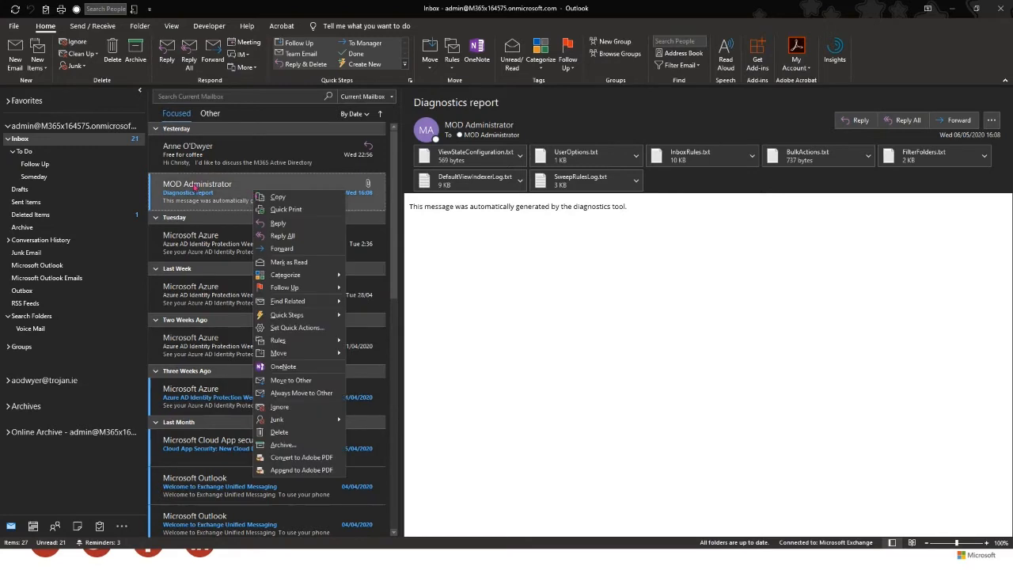
click(175, 188)
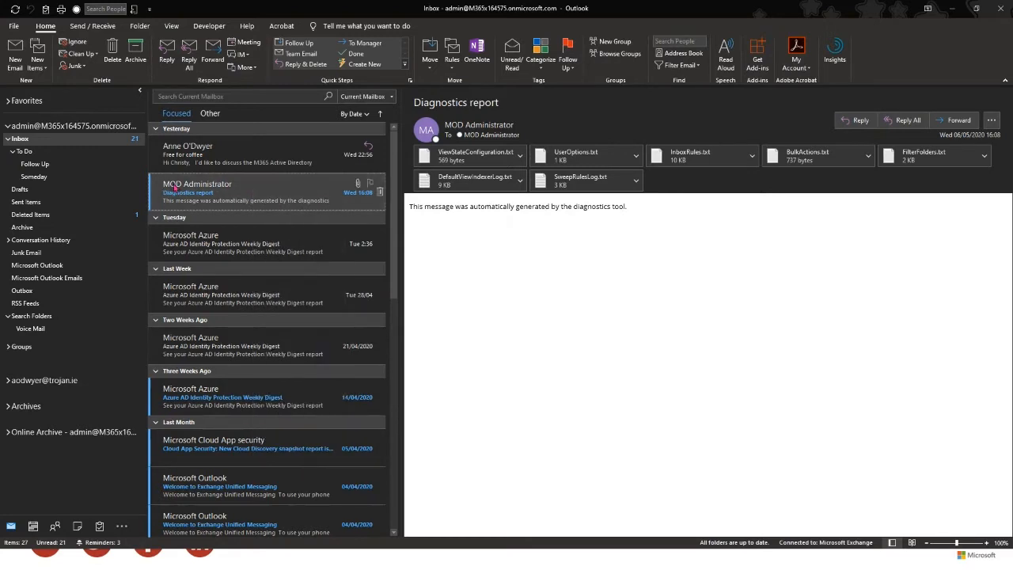
scroll(217, 468, down, 3)
scroll(218, 396, up, 3)
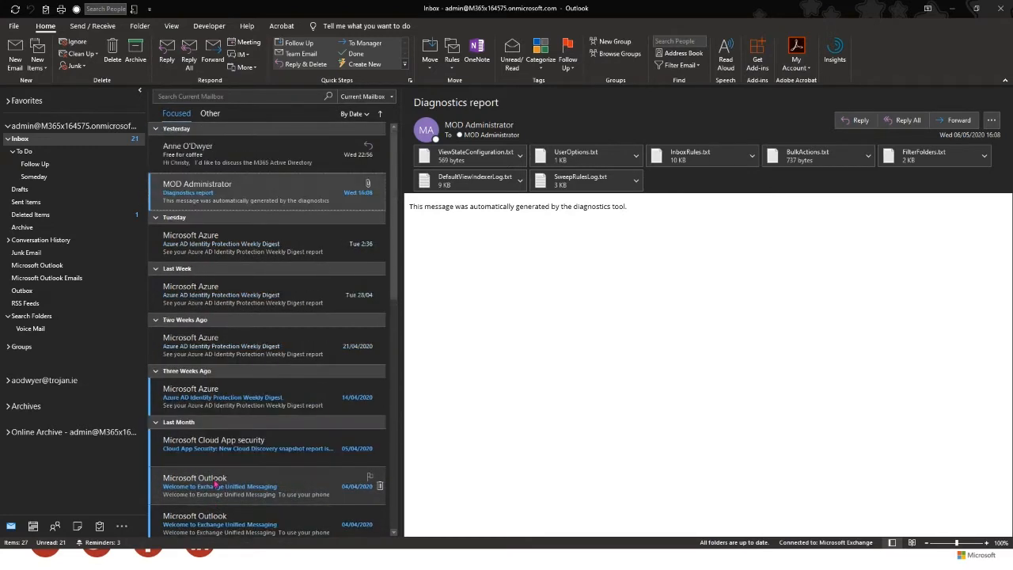
right_click(236, 192)
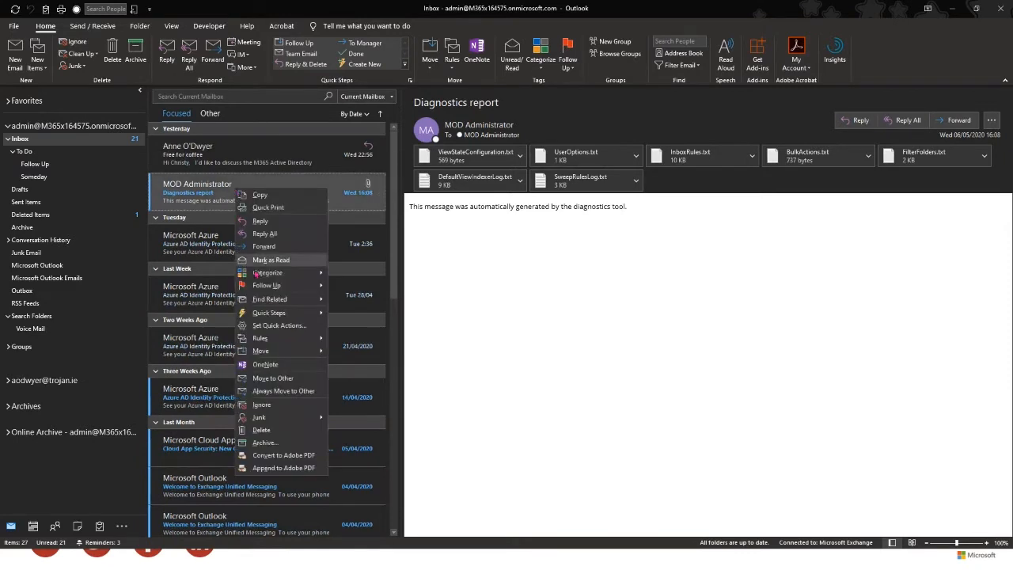
mouse_move(292, 339)
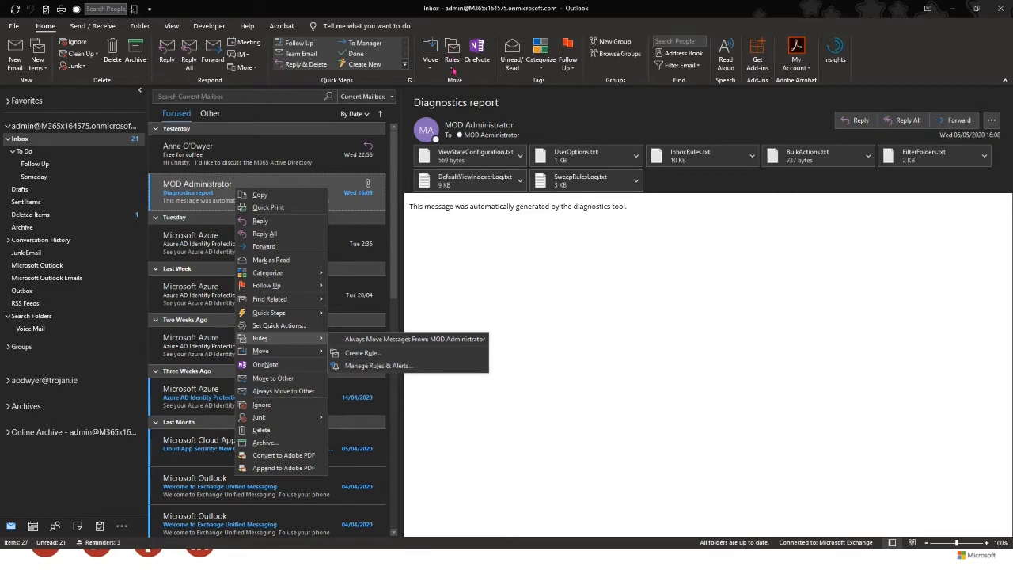
- Create a rule matching From MOD Administrator and subject 'Diagnostics report', moving items to a folder
click(361, 354)
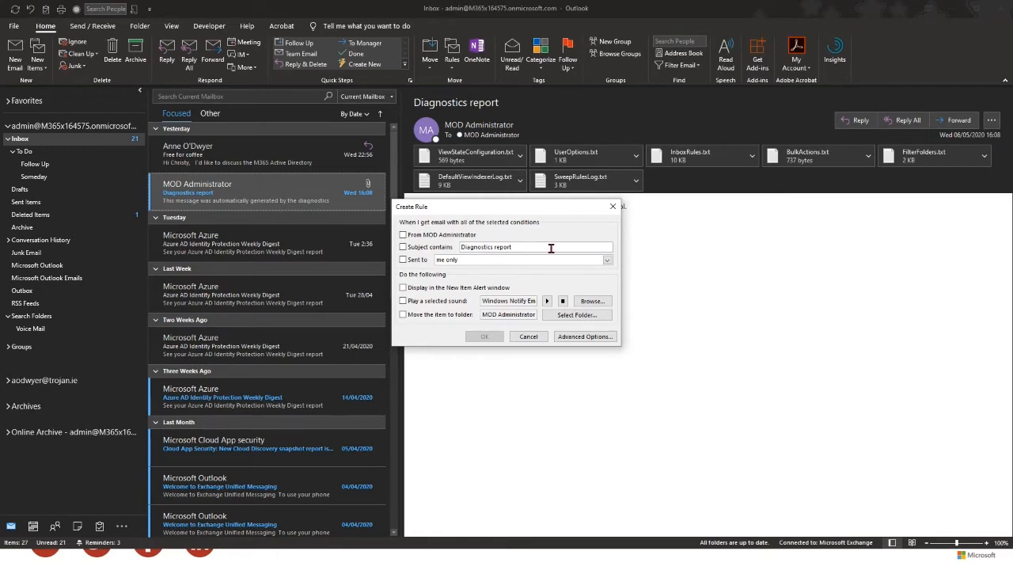
click(403, 236)
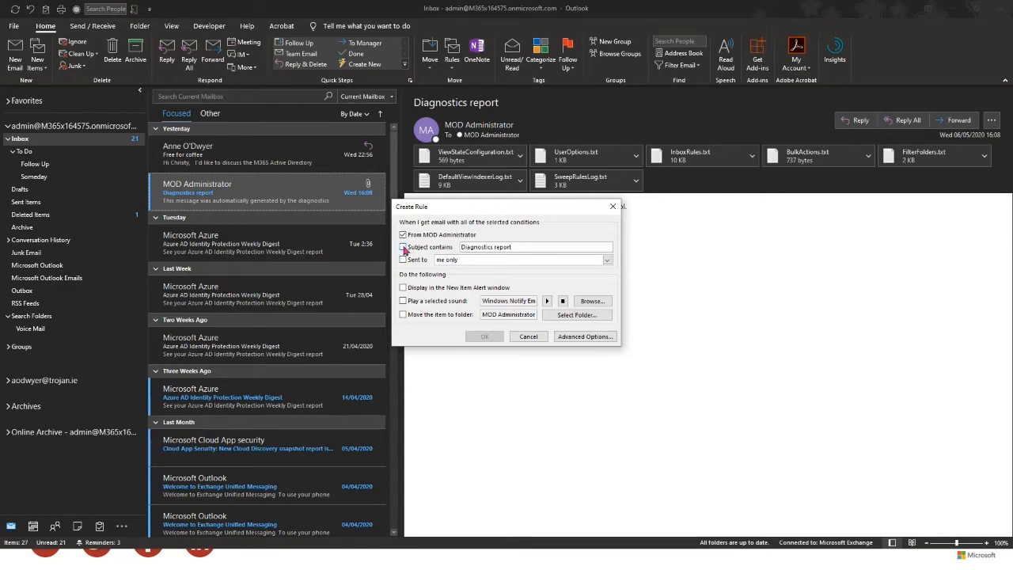
click(404, 247)
click(403, 315)
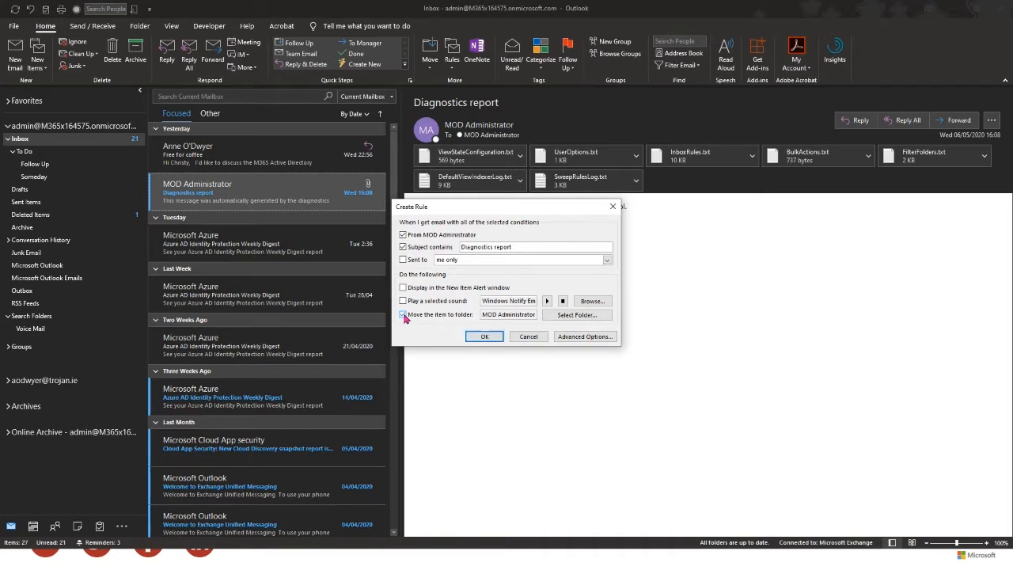
click(403, 315)
- Create a 'Dianostic Report' folder under Inbox and choose it as the rule's destination
click(582, 319)
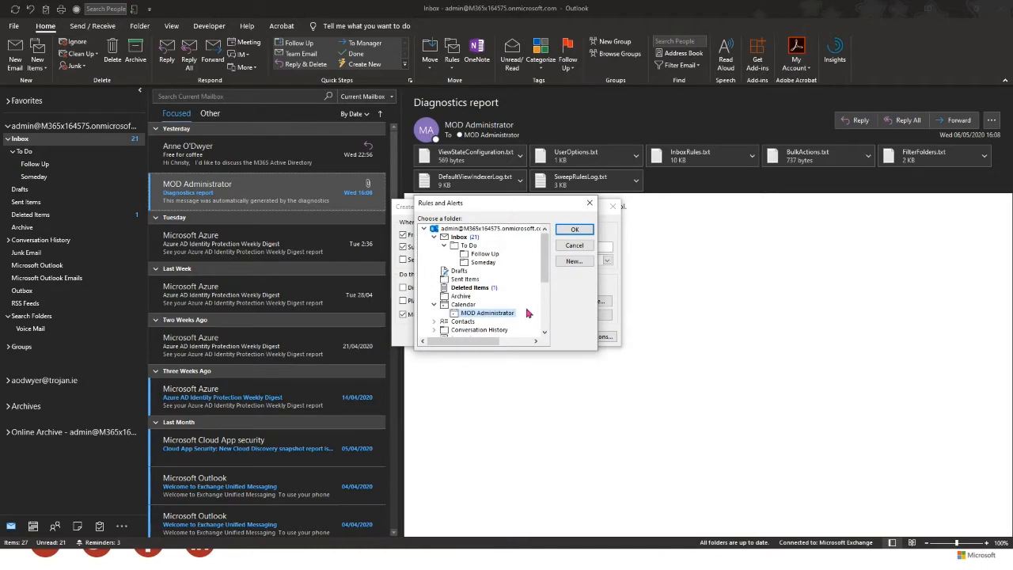
scroll(529, 314, down, 1)
scroll(529, 314, up, 1)
click(459, 238)
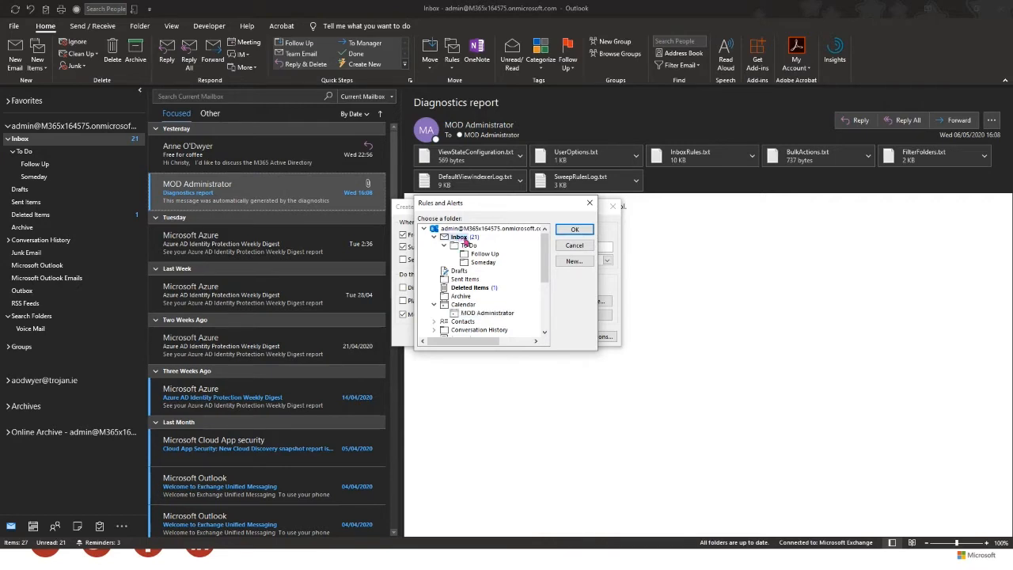
click(574, 261)
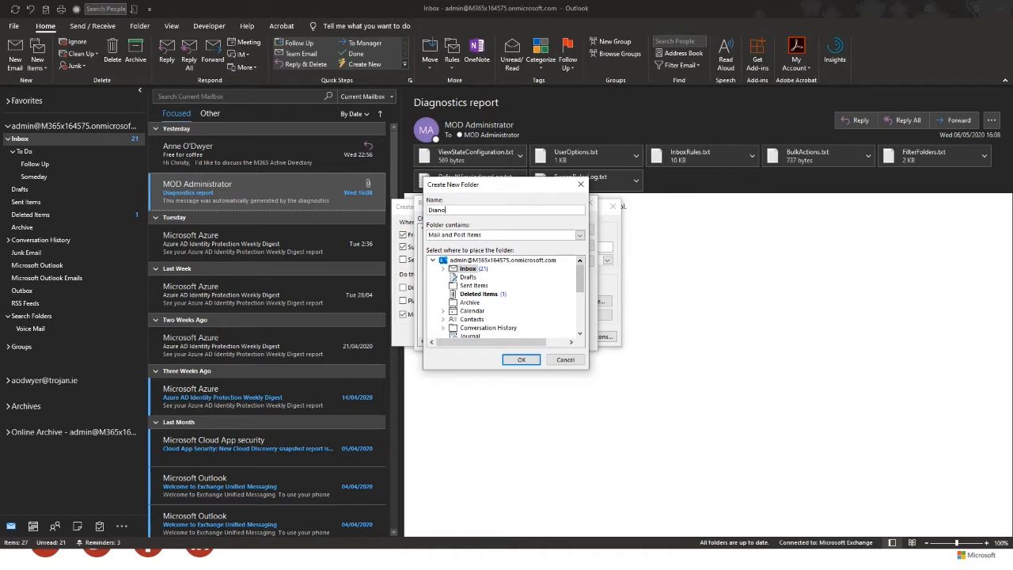
text(Report)
click(522, 361)
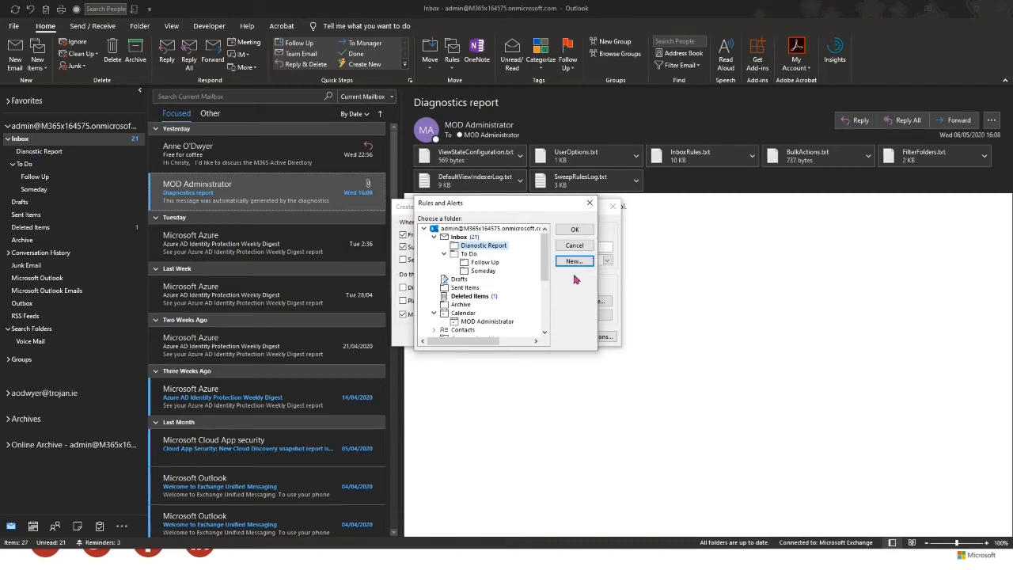
double_click(475, 246)
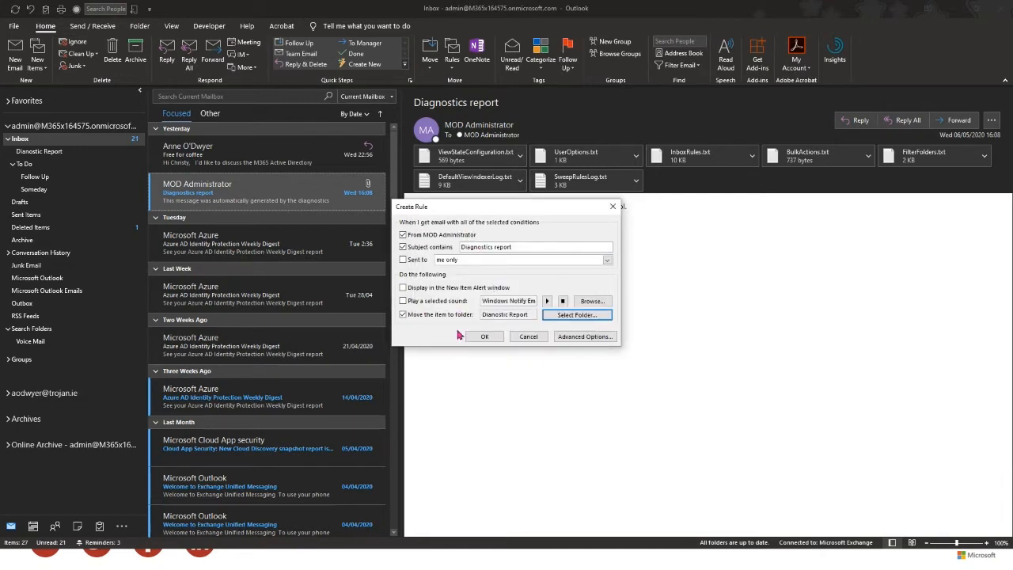
- Review the Rules Wizard's actions and exceptions pages, then cancel back to the simple rule
click(579, 339)
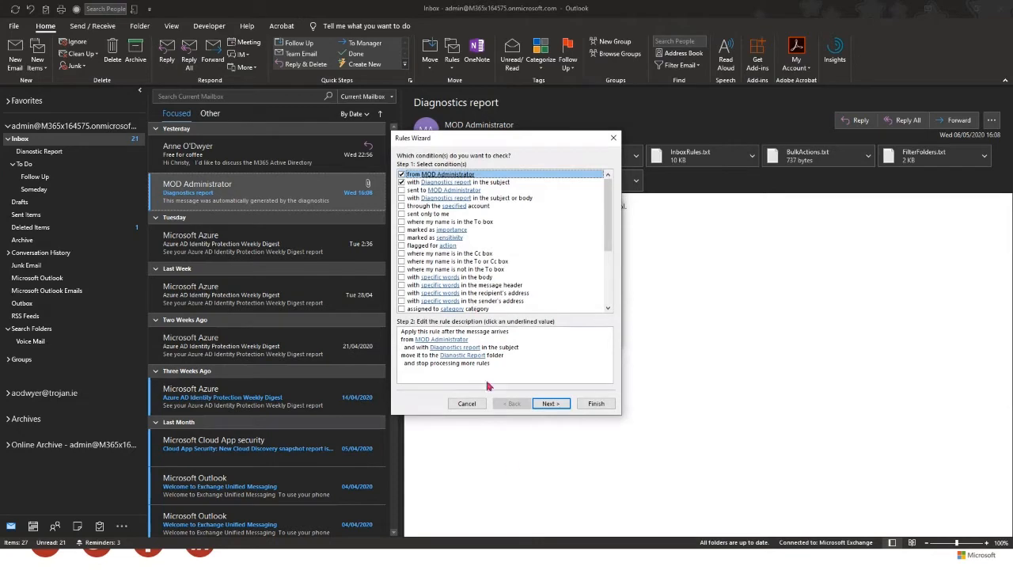
click(552, 404)
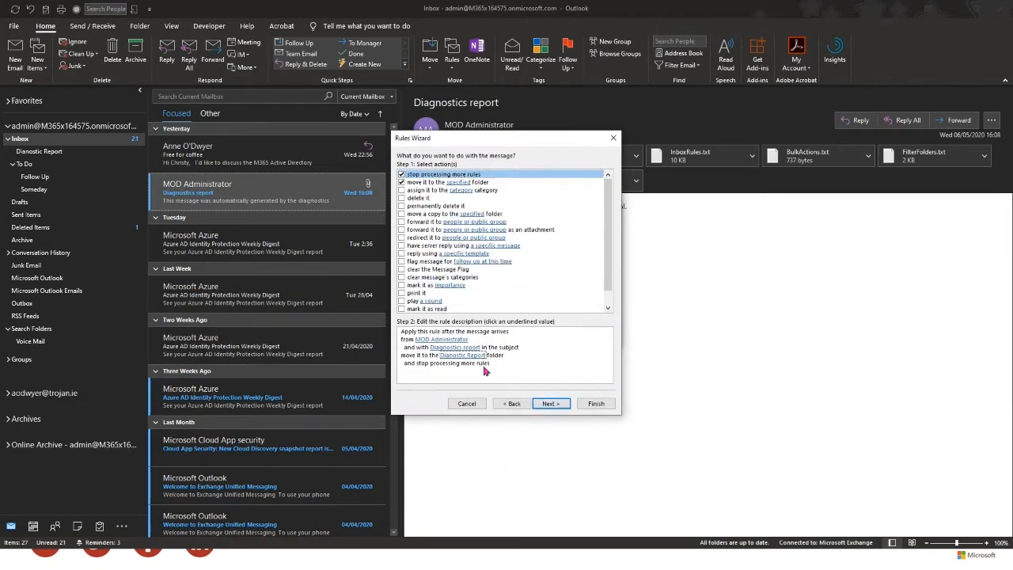
click(558, 405)
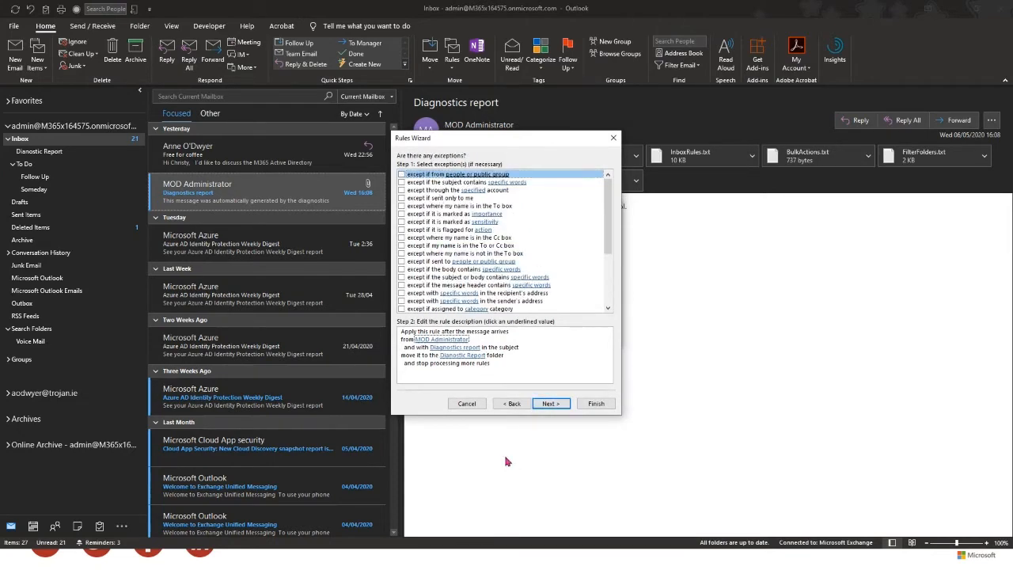
click(511, 404)
click(511, 404)
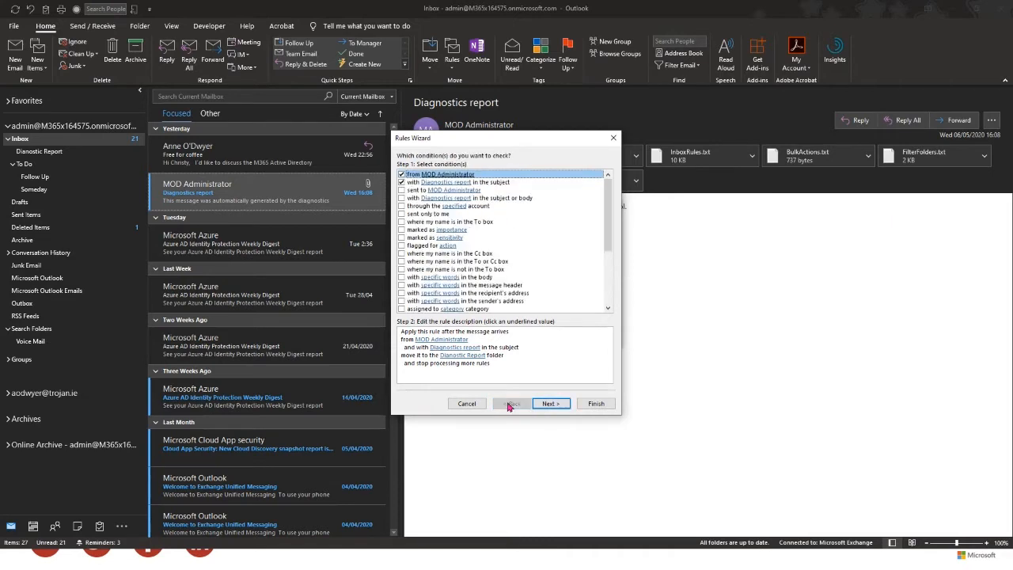
scroll(515, 252, down, 3)
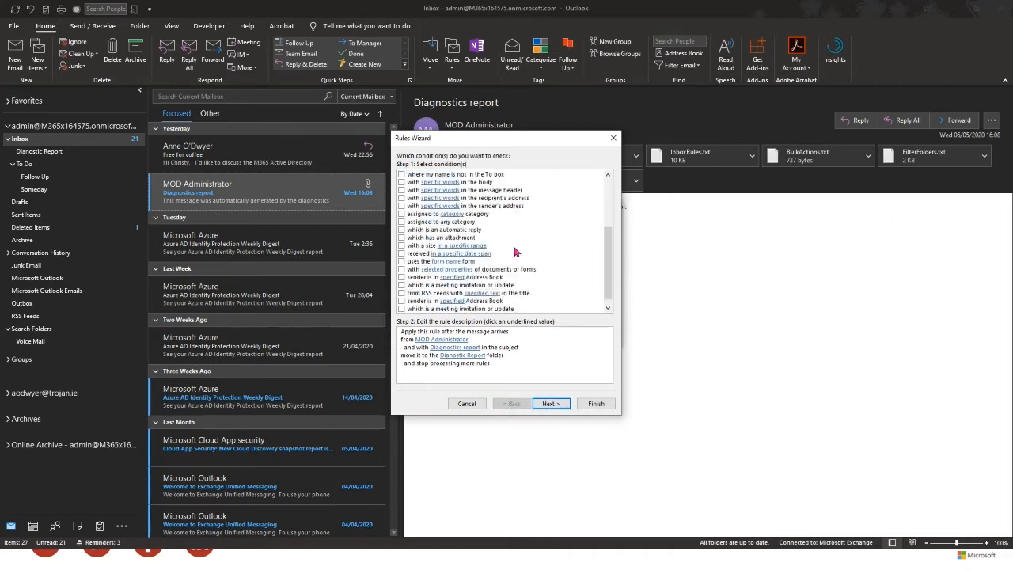
scroll(514, 251, up, 3)
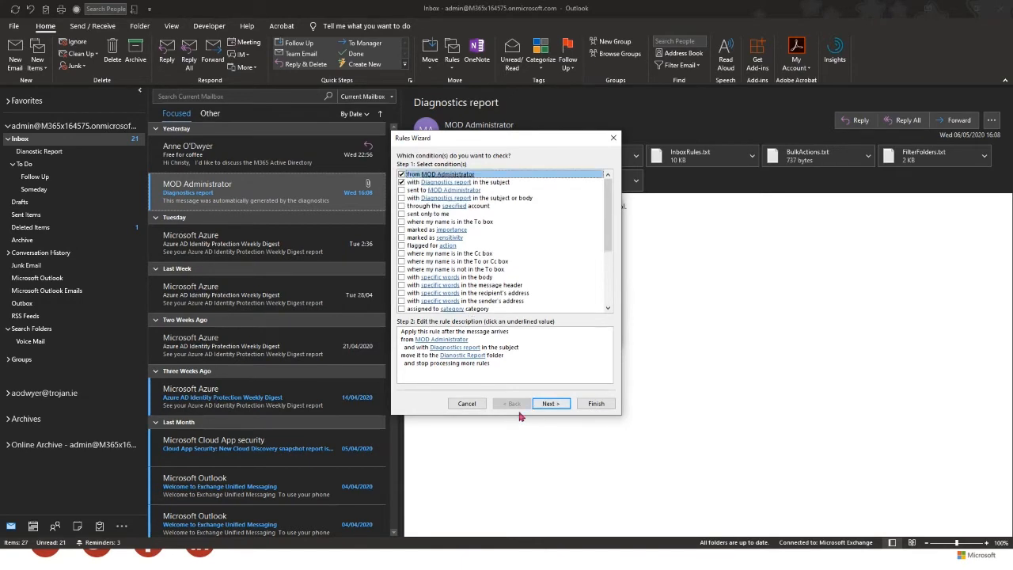
click(466, 404)
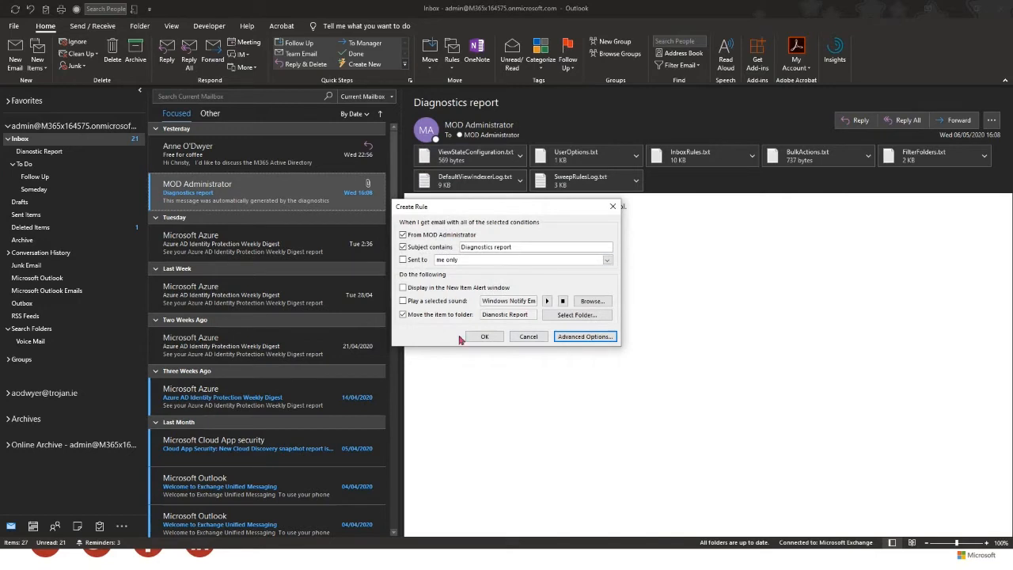
- Save the rule, run it now on existing Inbox mail, and check the Dianostic Report folder
click(485, 337)
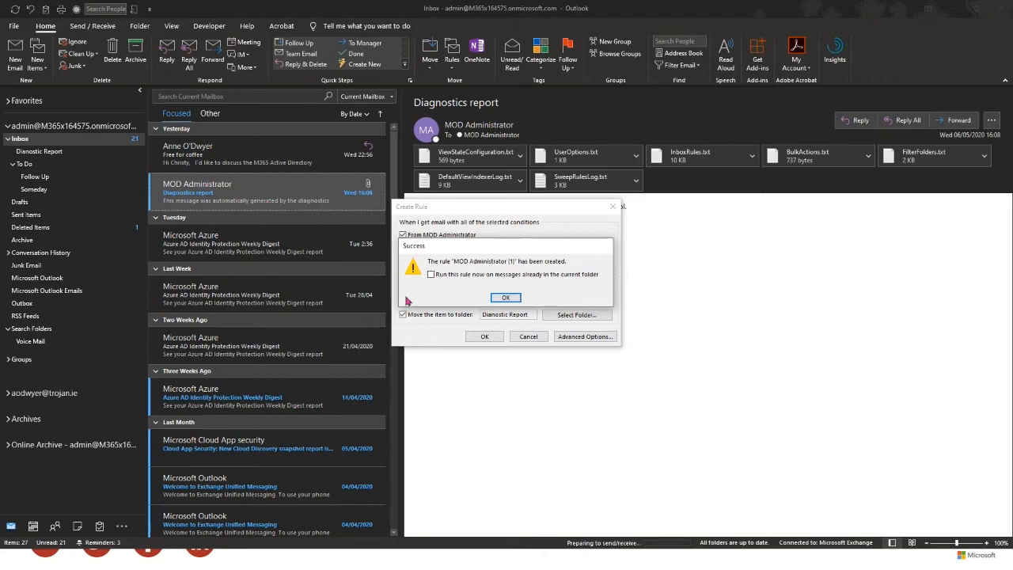
click(432, 275)
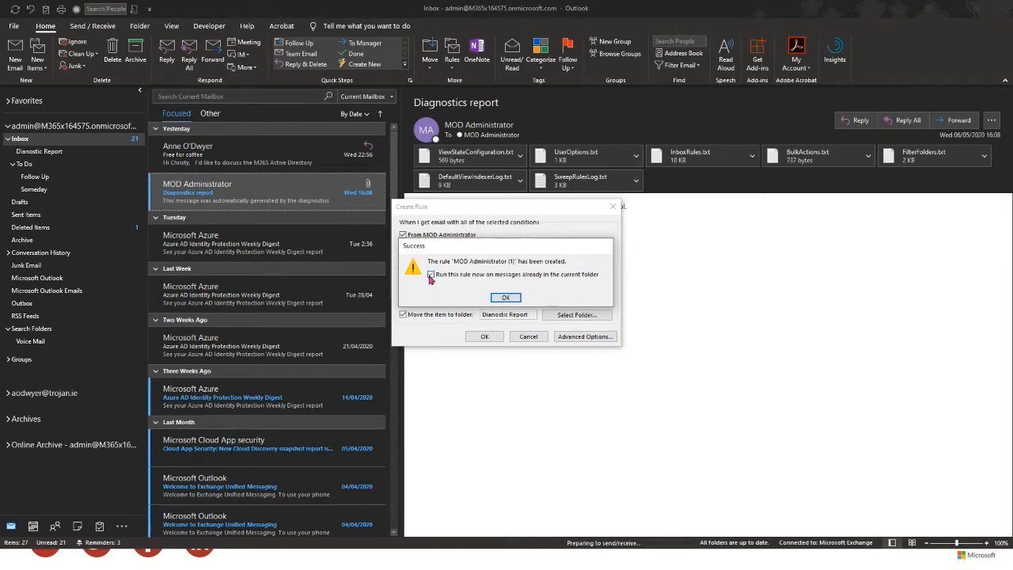
click(510, 301)
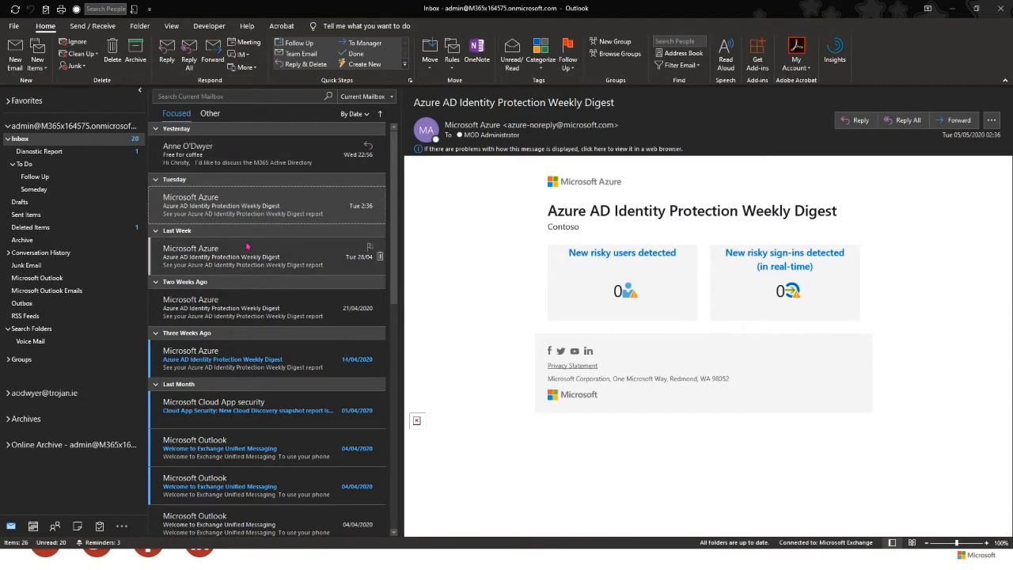
click(36, 152)
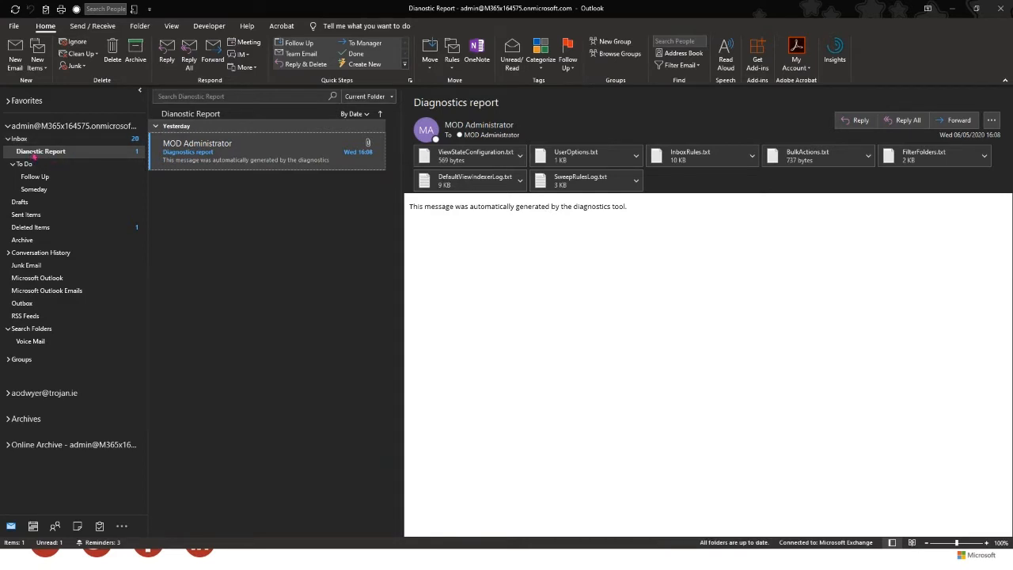
- Rename the 'Dianostic Report' folder to 'Diagnostic Report' and return to the Inbox
right_click(34, 157)
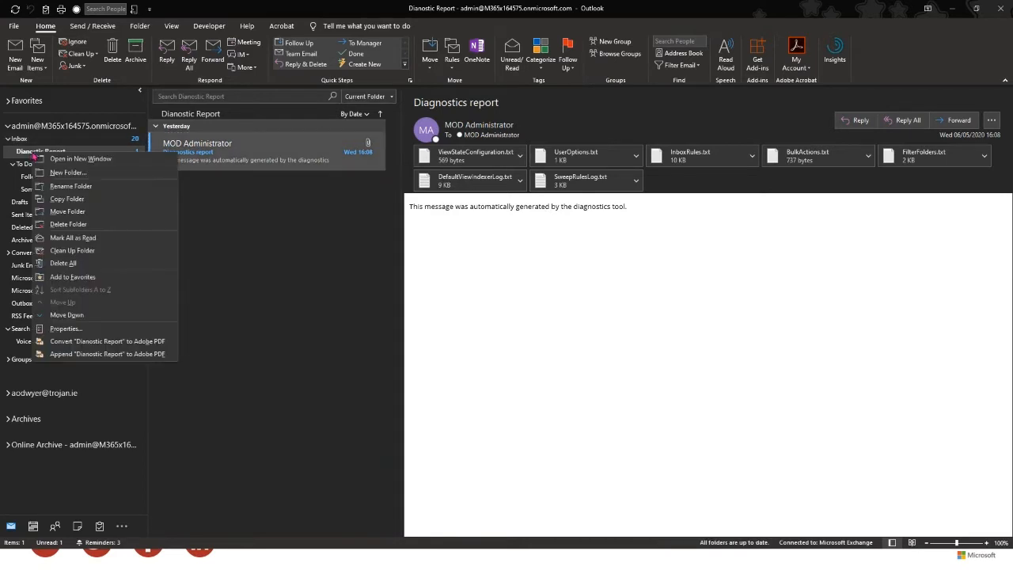
right_click(23, 153)
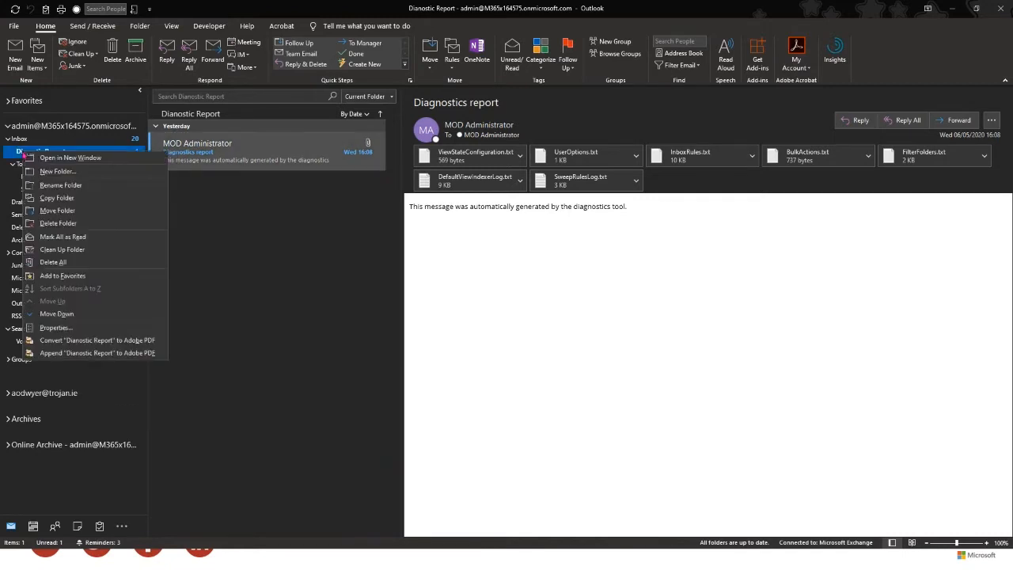
click(60, 185)
click(30, 151)
text(gnostic Report)
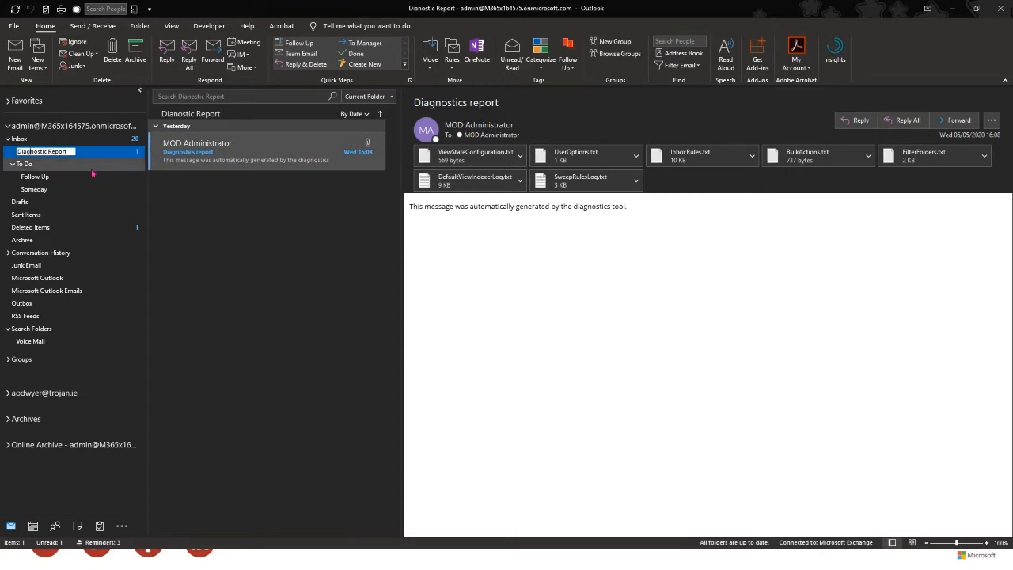
key(Return)
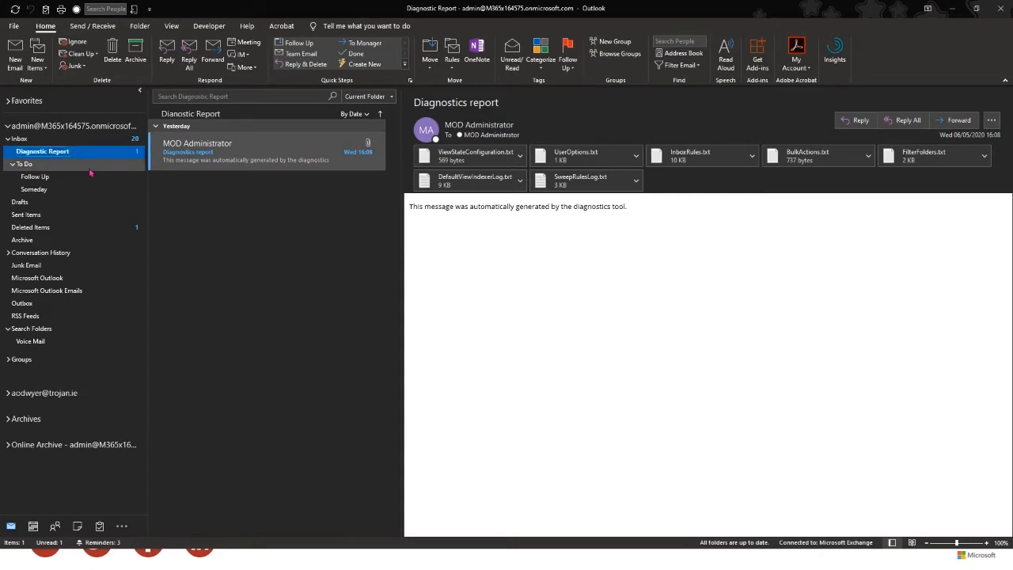
key(Up)
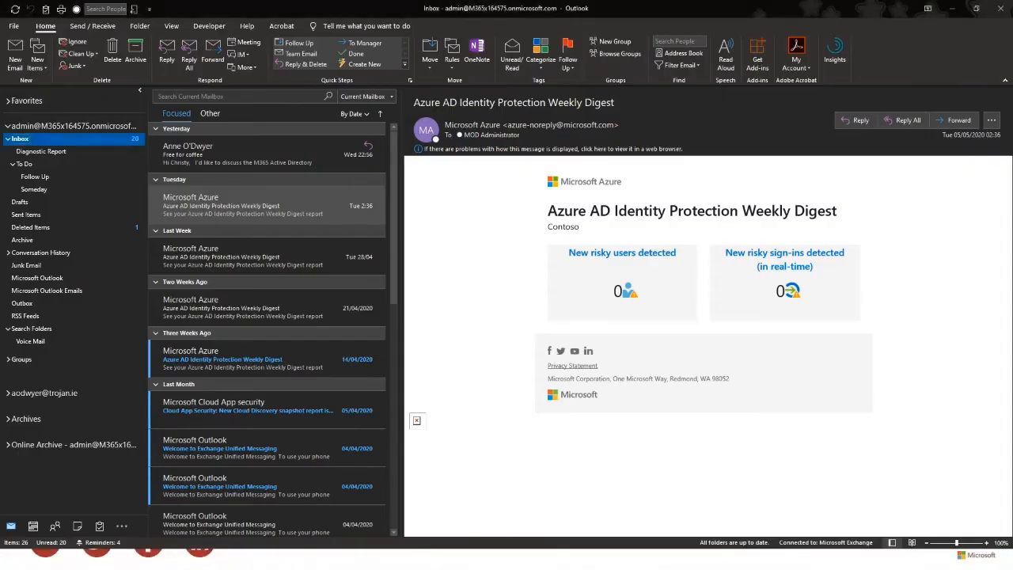
- Remove the Attachment Contains and Cc filters from the mailbox search, keeping From, To, Received and Sent
click(199, 96)
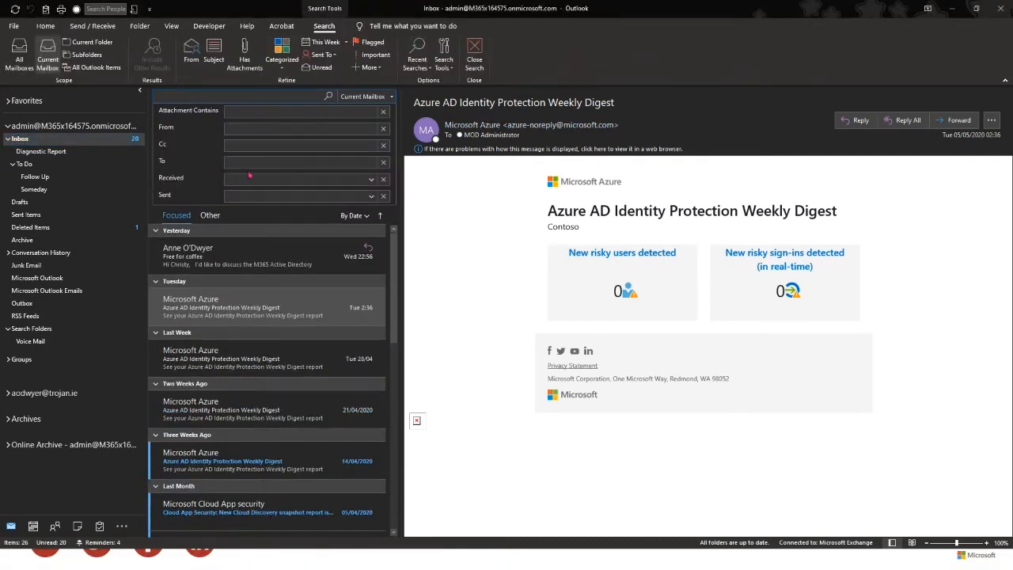
click(247, 196)
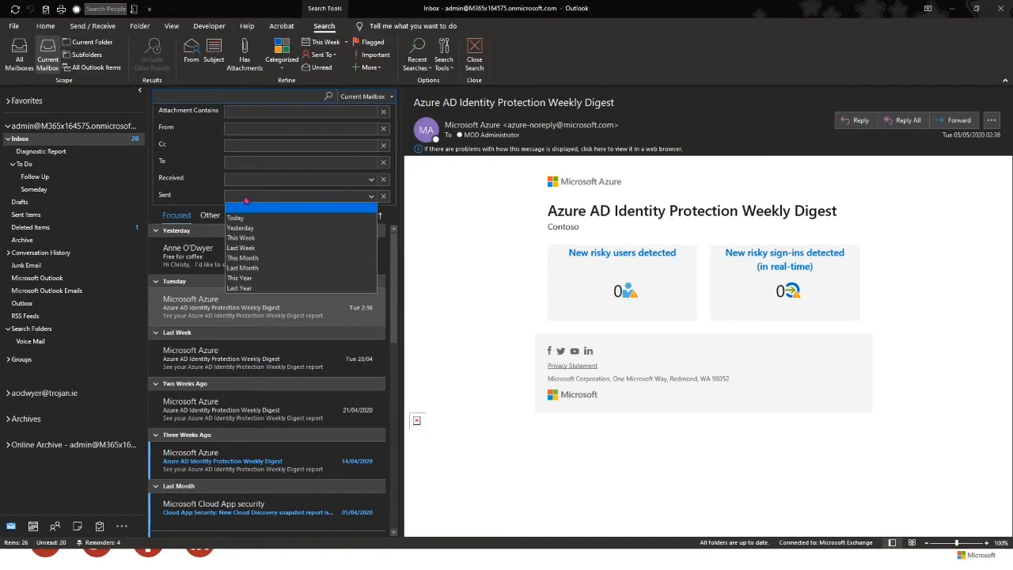
click(247, 198)
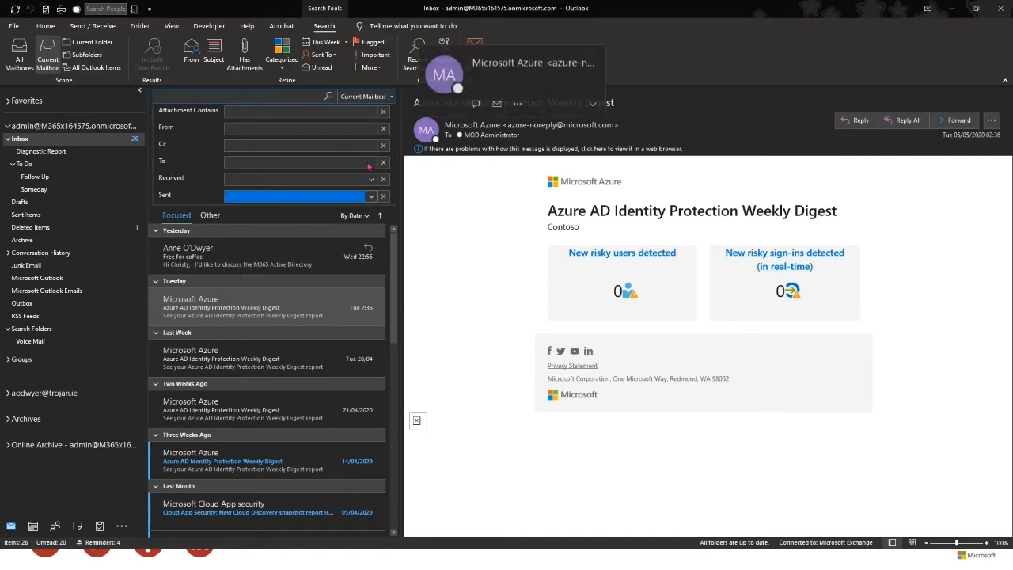
click(252, 129)
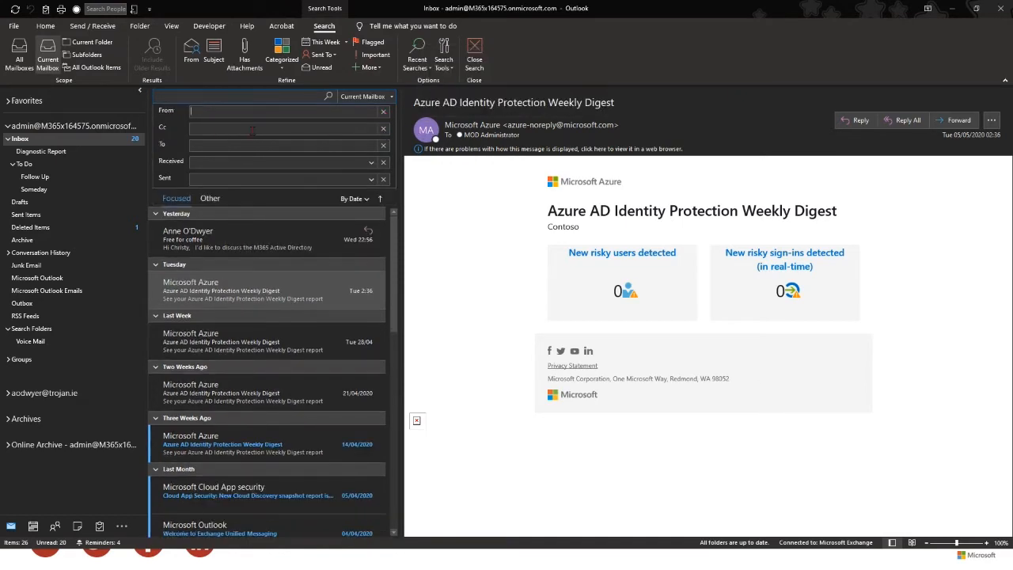
click(383, 129)
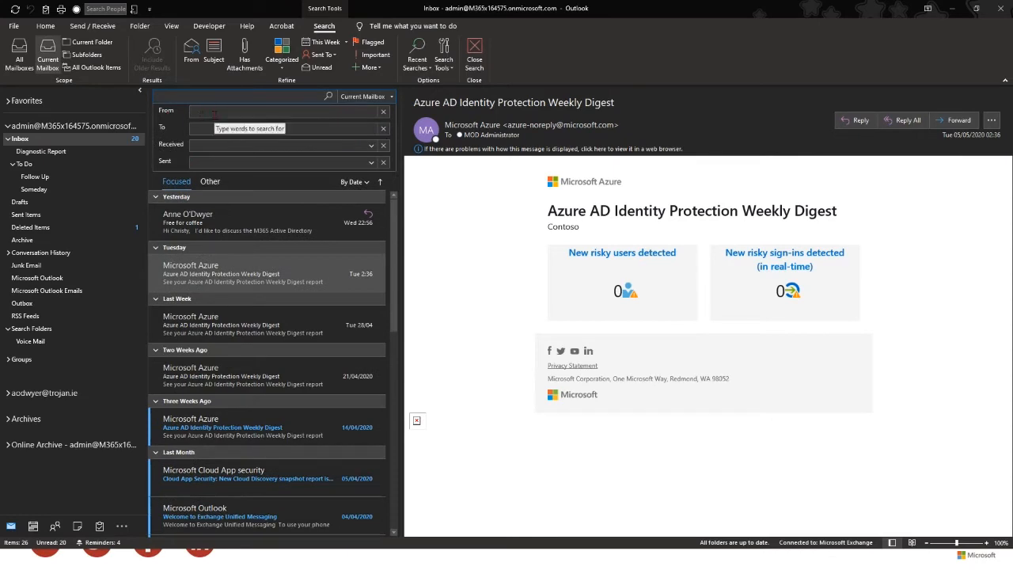
click(205, 131)
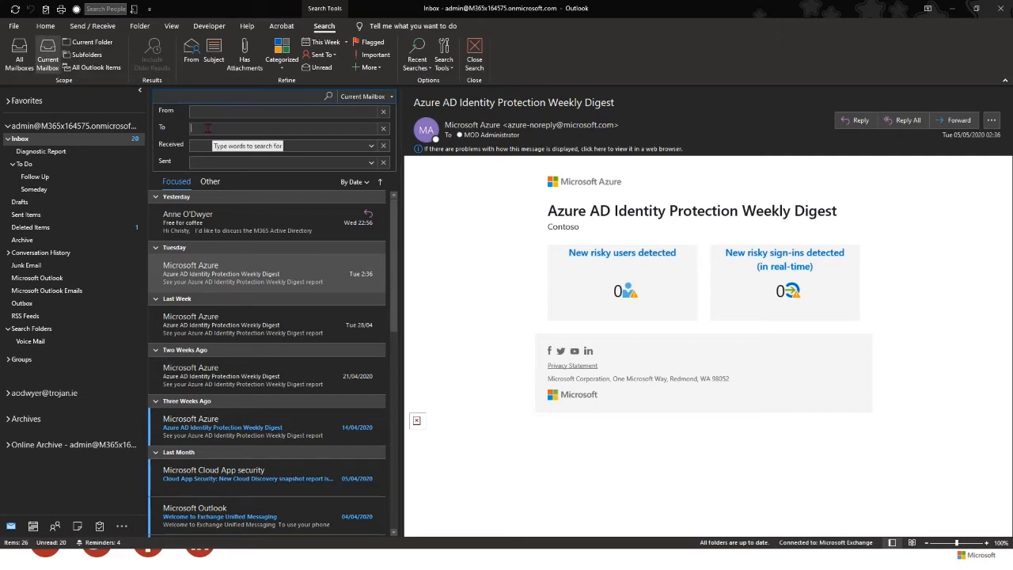
click(224, 163)
click(224, 169)
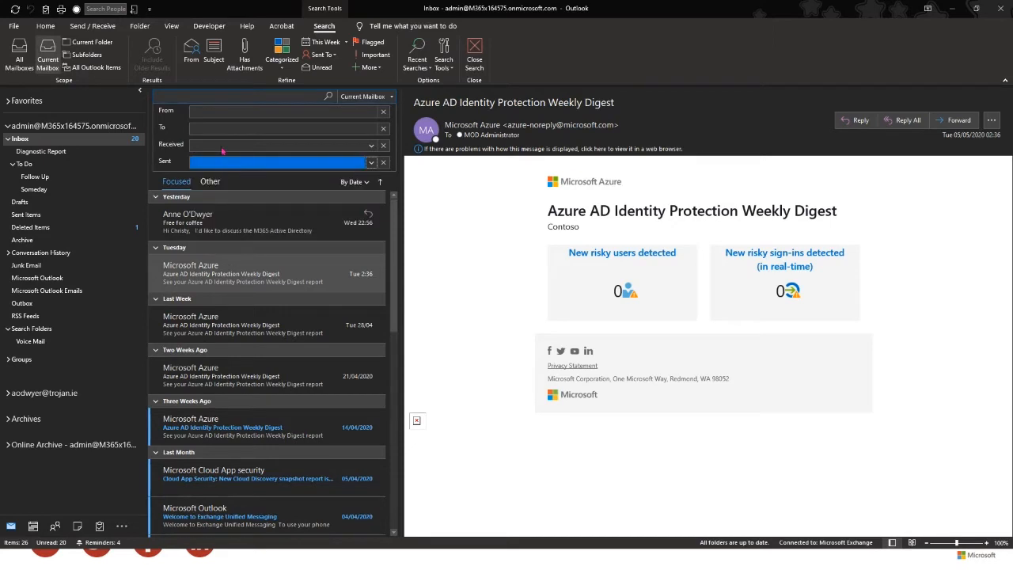
click(205, 95)
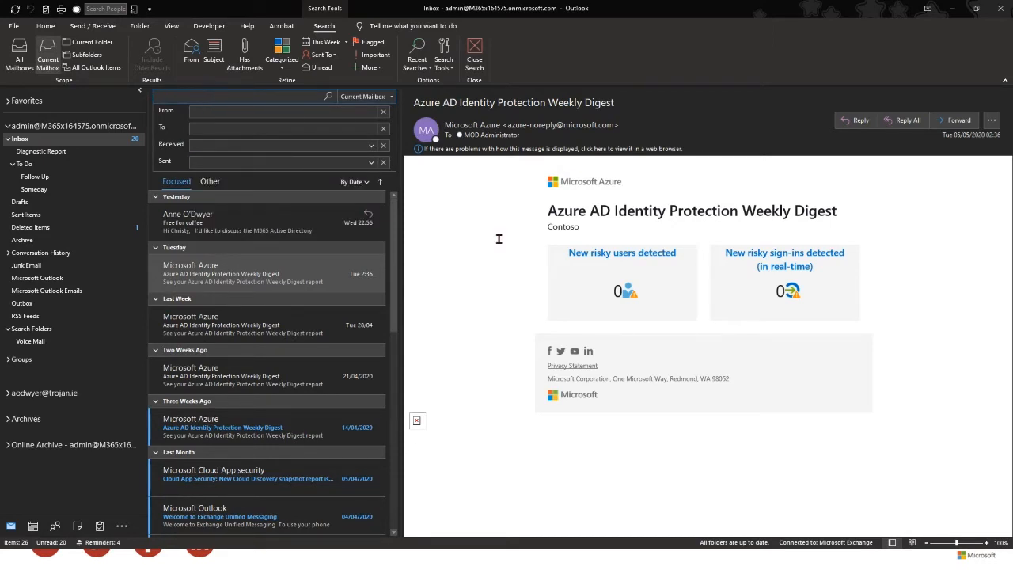
key(Escape)
click(267, 97)
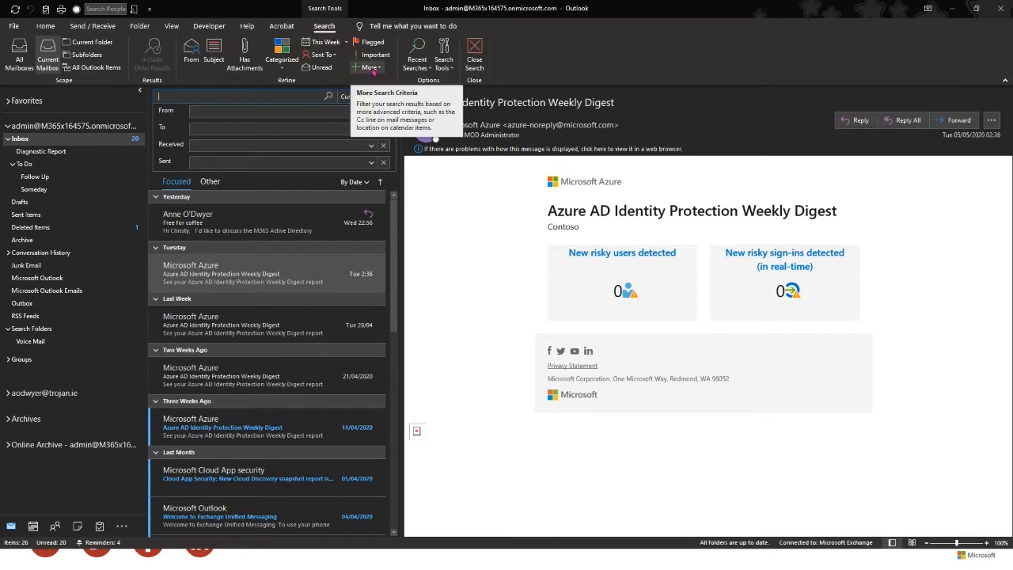
- Add an Attachment Contains filter from the Search tab's More list and place the caret in it
click(380, 71)
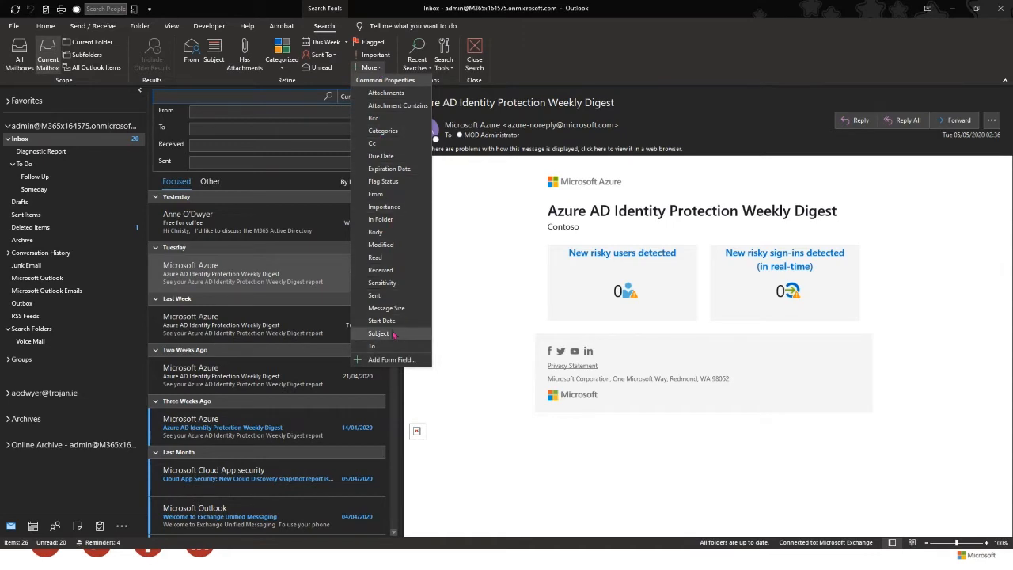
click(403, 113)
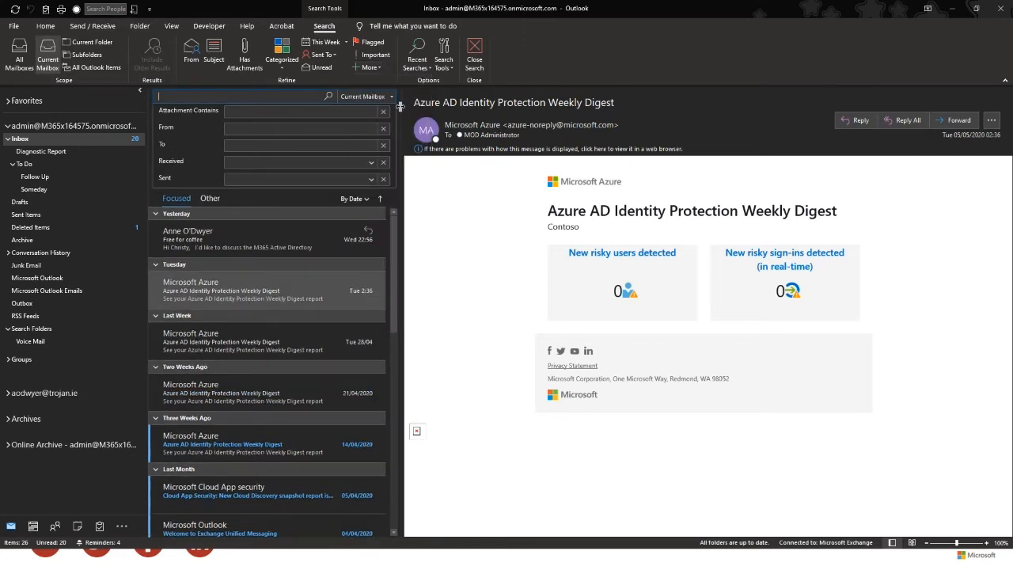
click(243, 113)
- Search attachments for 'focused inbox' and confirm UserOptions.txt shows IsFocusedInboxEnabled : True
text(focused)
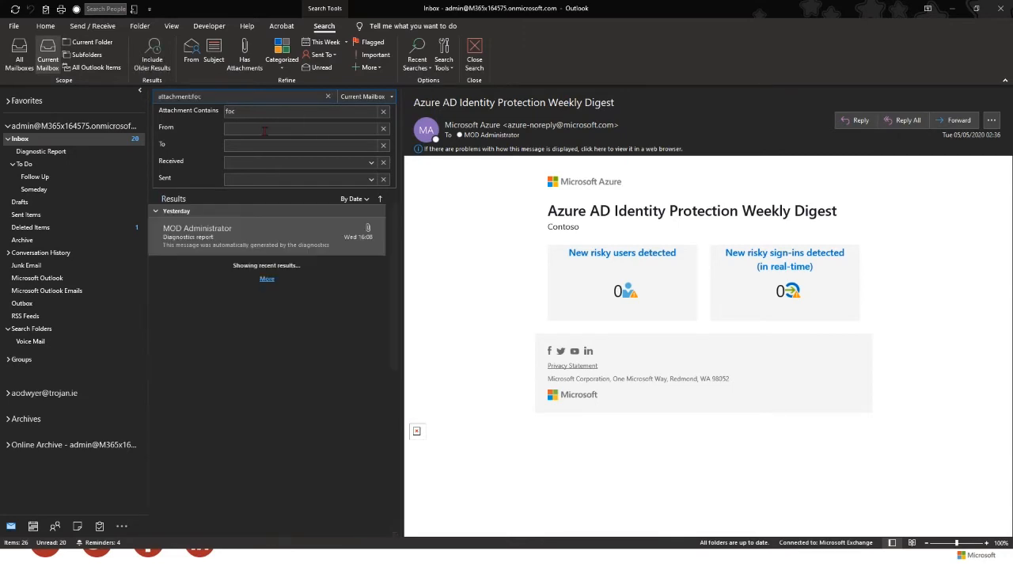
text( inbox)
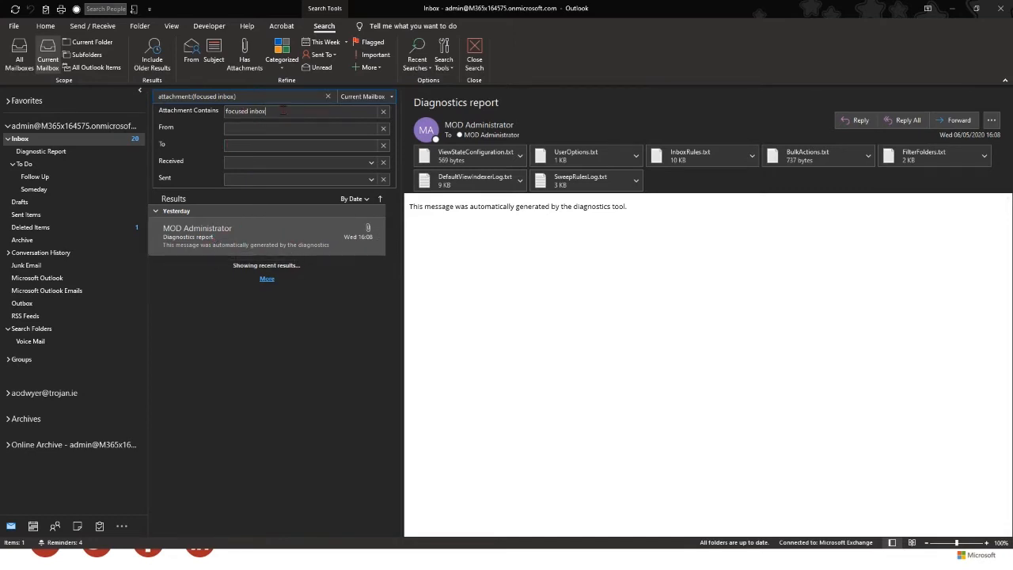
double_click(594, 157)
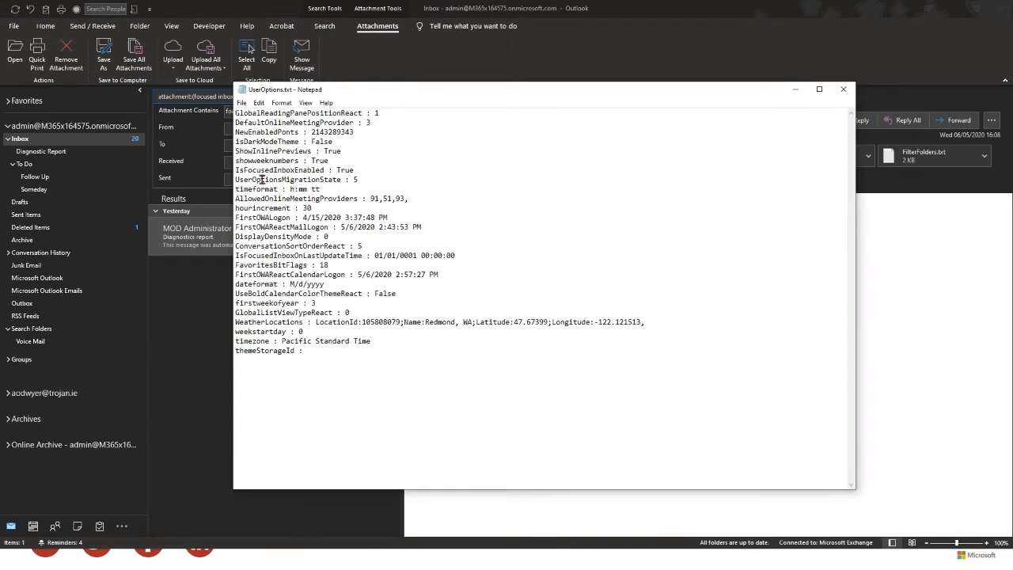
drag(235, 171, 360, 170)
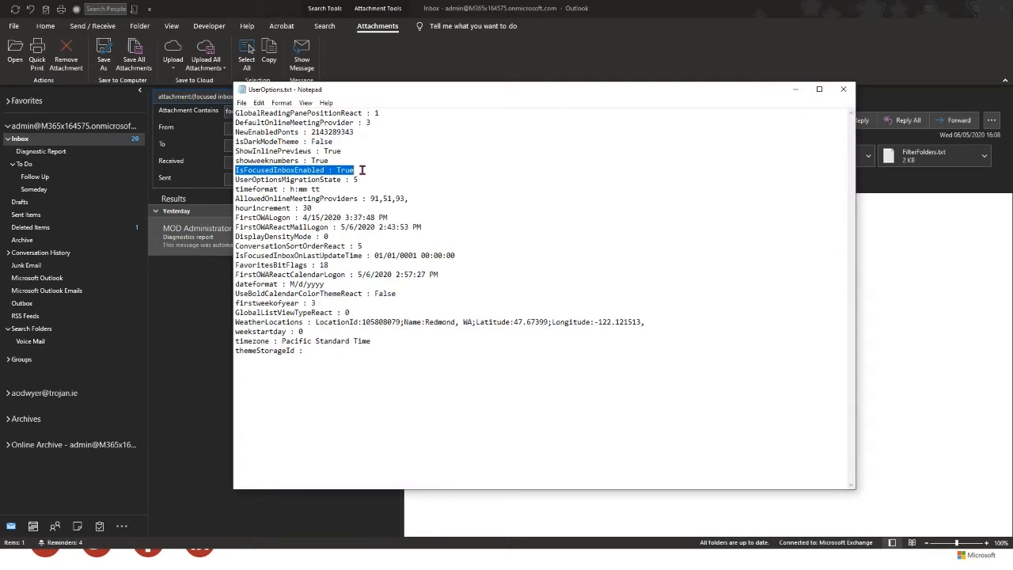
click(361, 170)
click(843, 89)
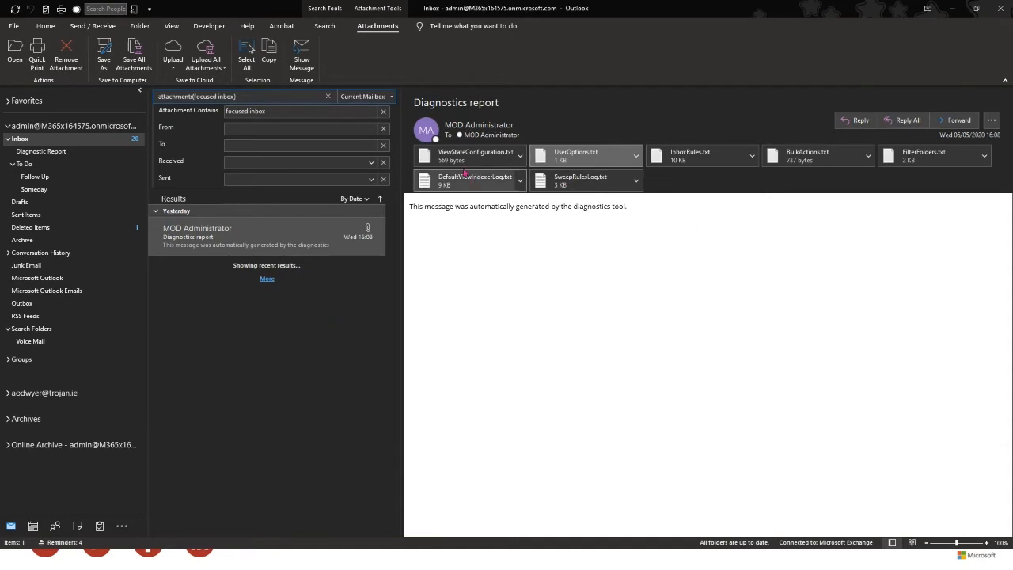
click(281, 115)
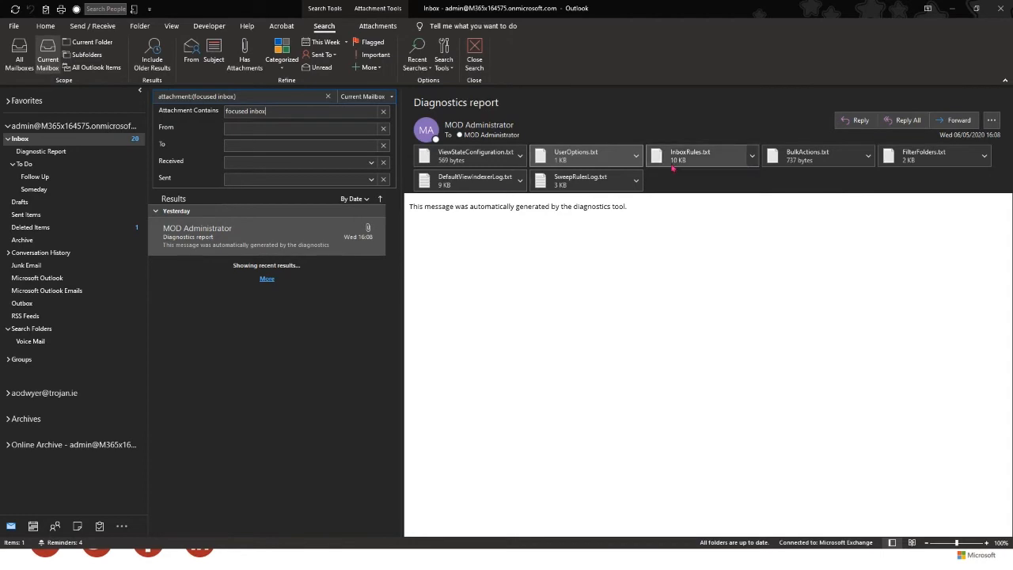
- Return to the Inbox to clear the attachment search, then browse the Search tab's More properties list
click(26, 141)
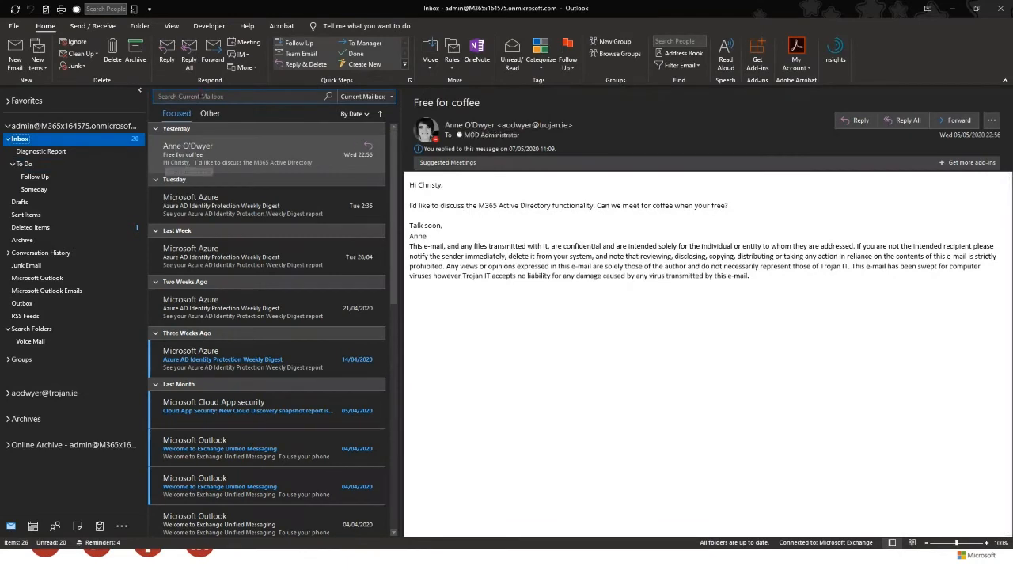
click(200, 96)
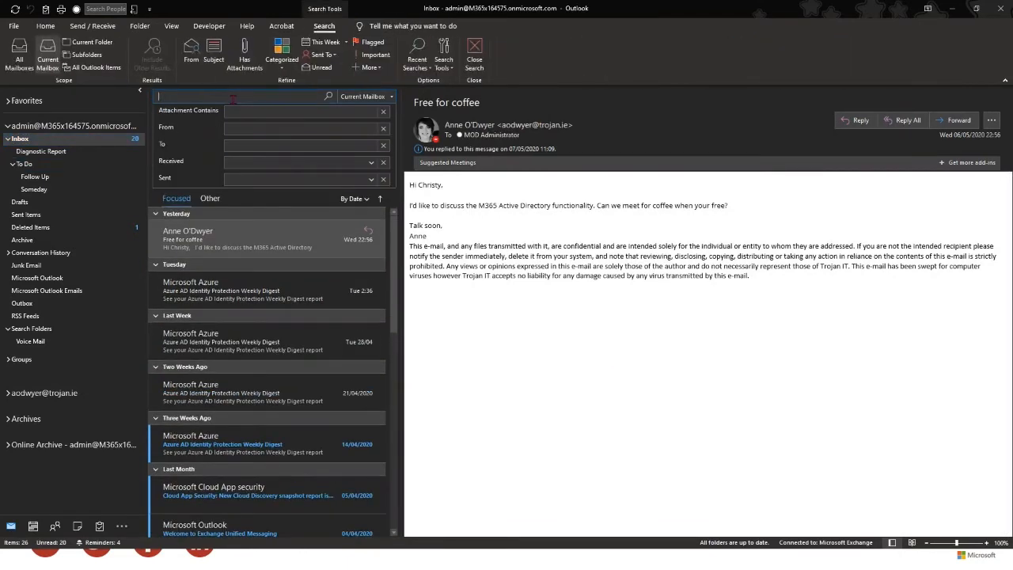
click(368, 68)
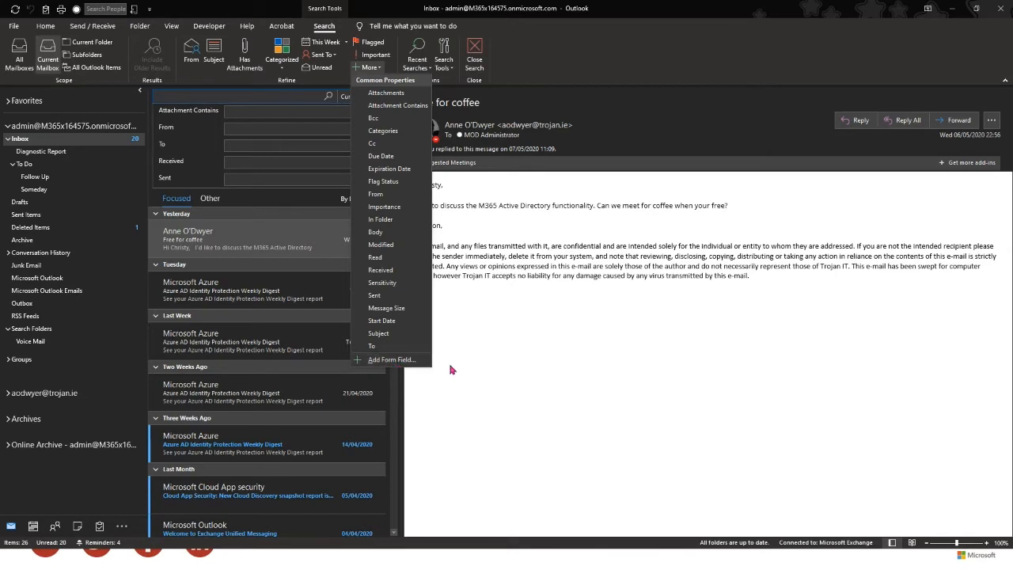
click(468, 423)
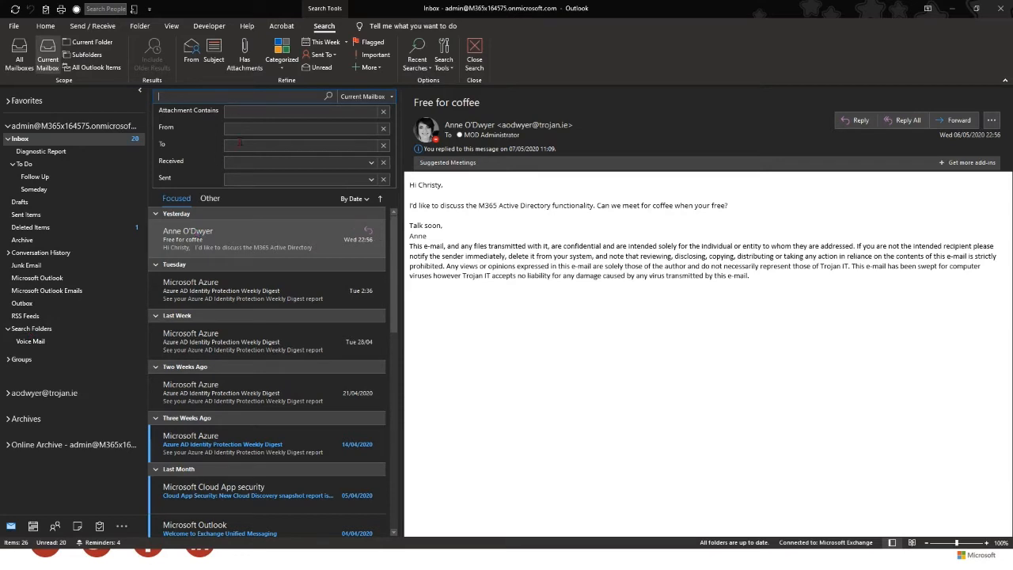
right_click(37, 332)
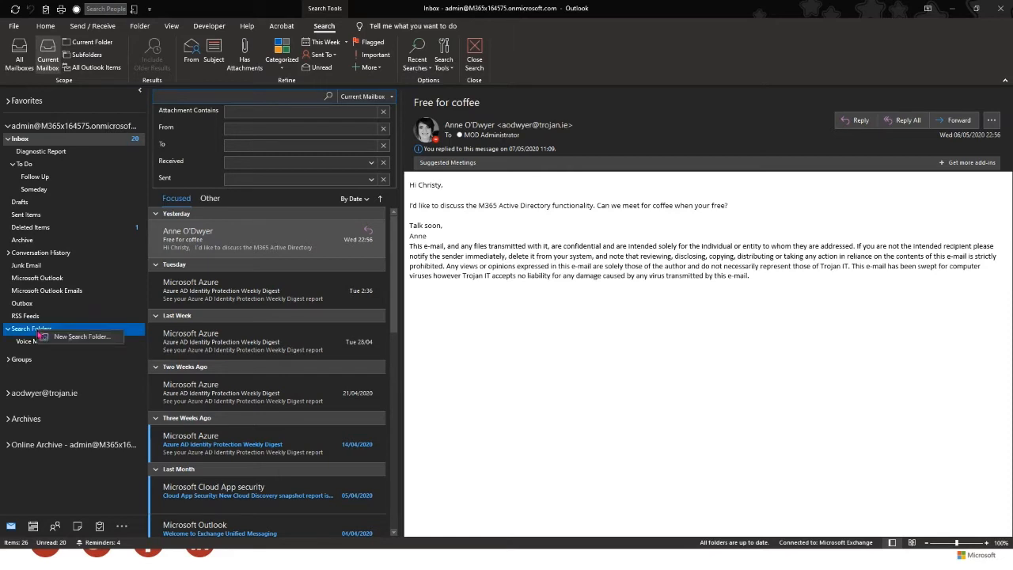
click(83, 336)
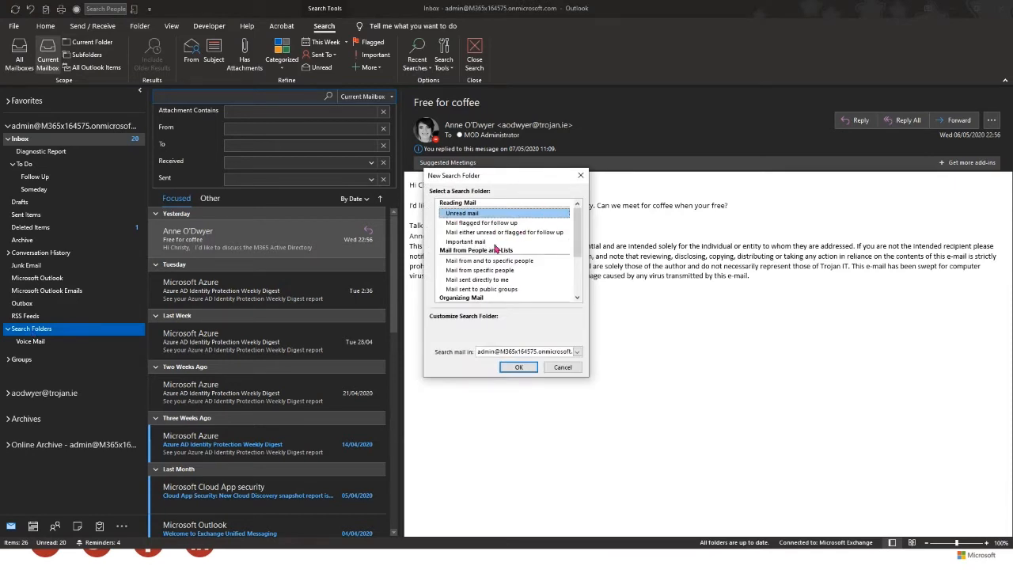
scroll(489, 283, down, 3)
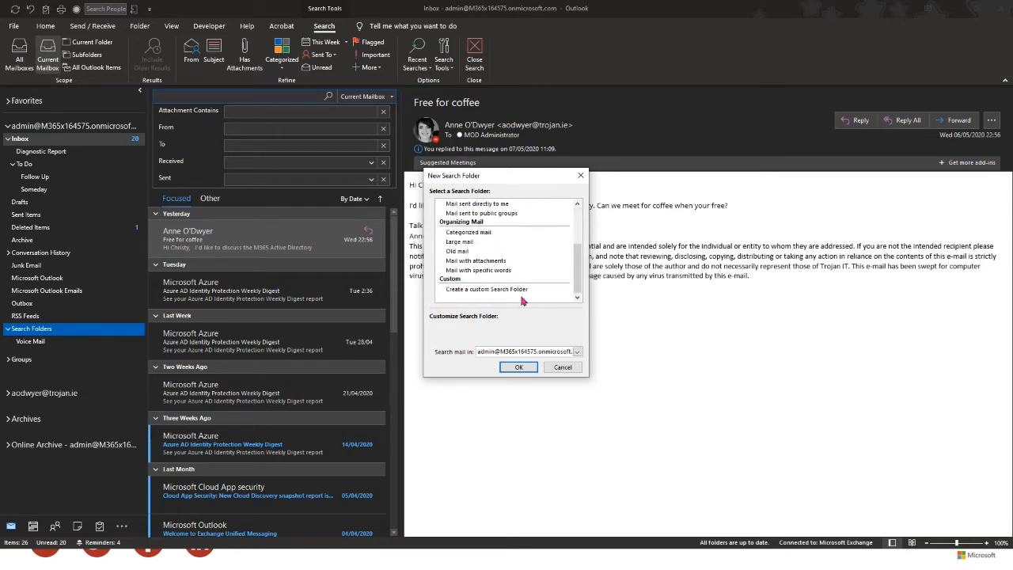
click(507, 289)
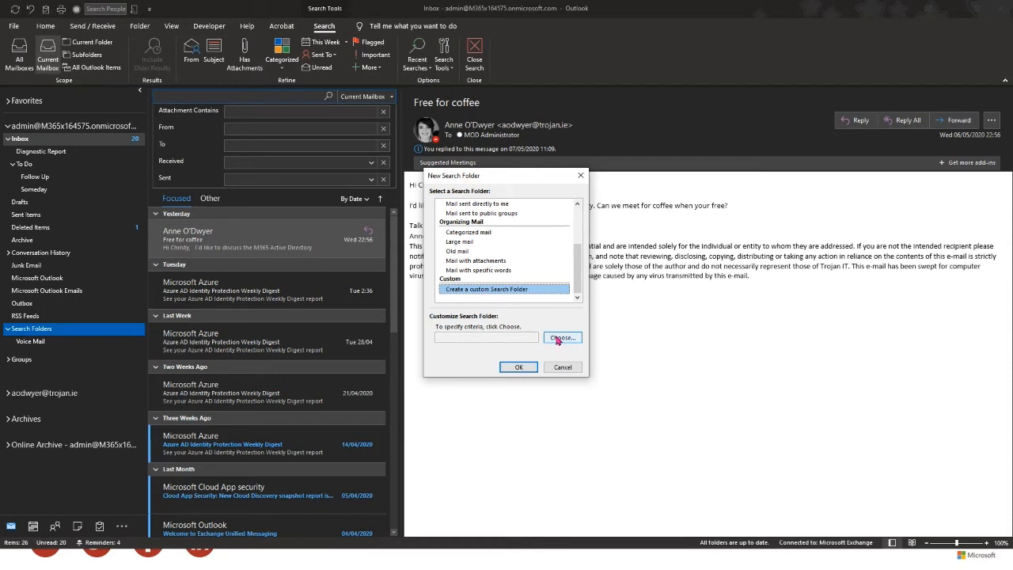
click(560, 338)
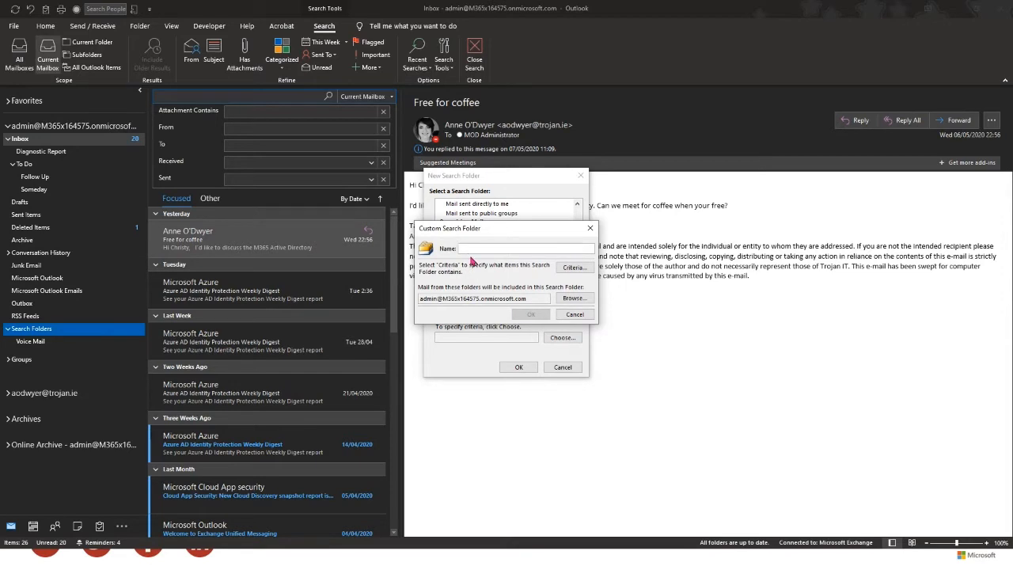
click(575, 315)
click(563, 368)
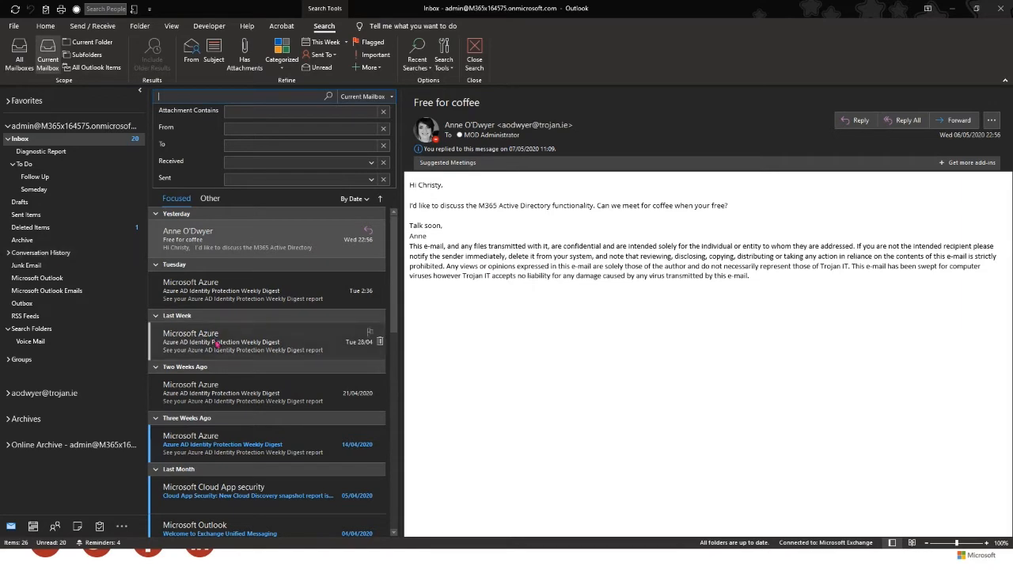
- Open last week's Azure digest in the Inbox and start a new search folder from Search Folders
click(214, 291)
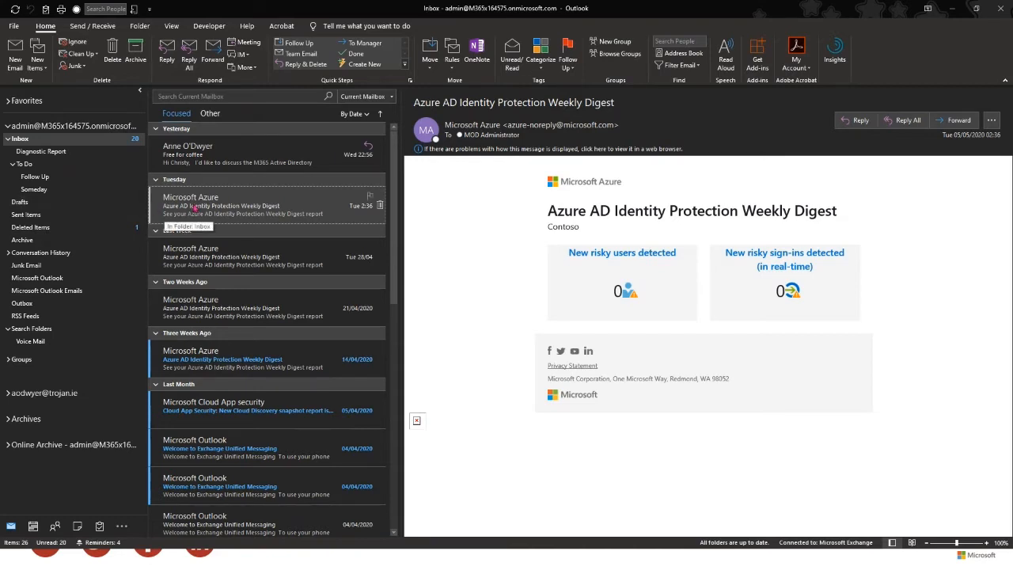
click(31, 341)
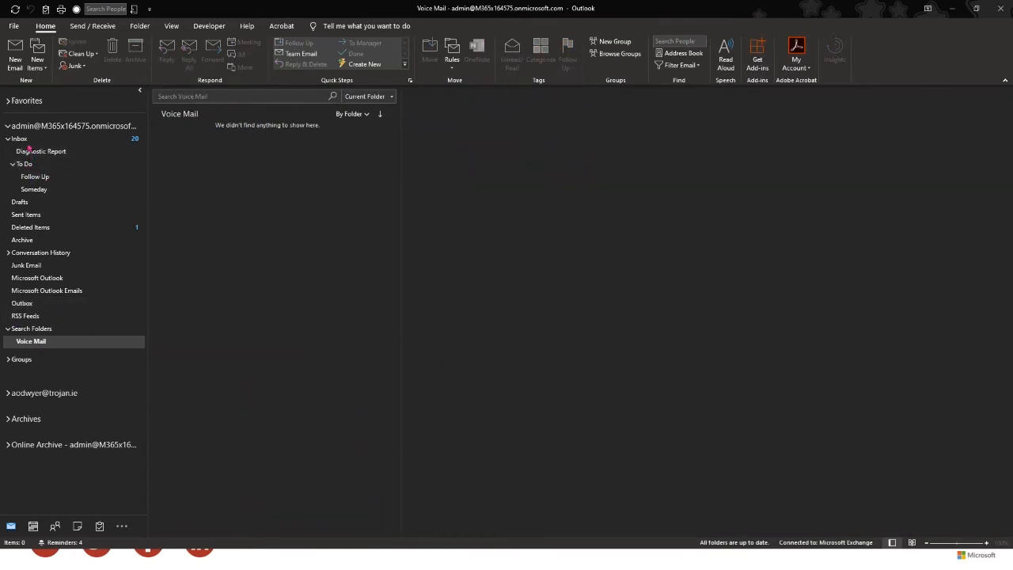
click(24, 140)
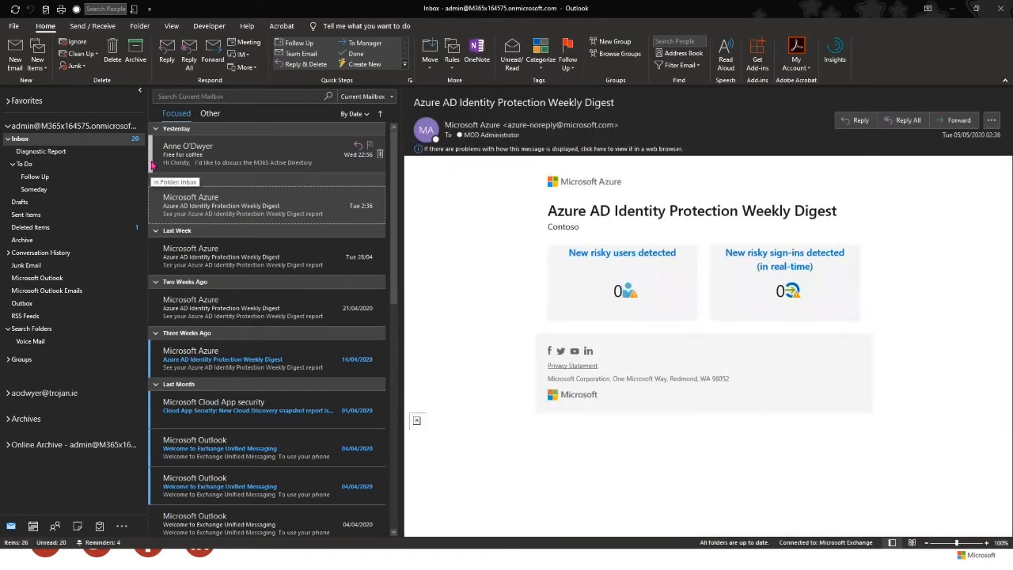
click(254, 263)
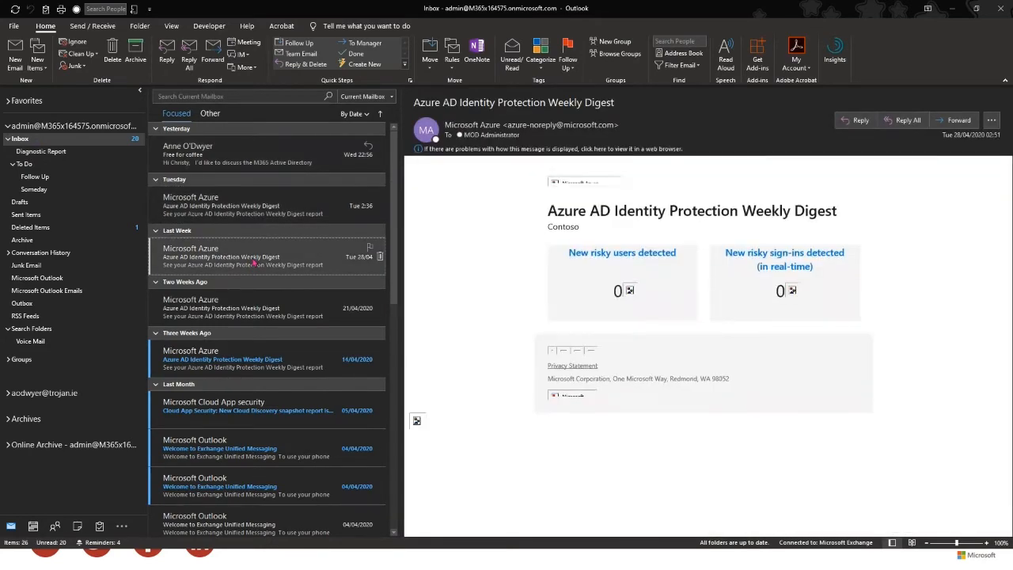
right_click(33, 333)
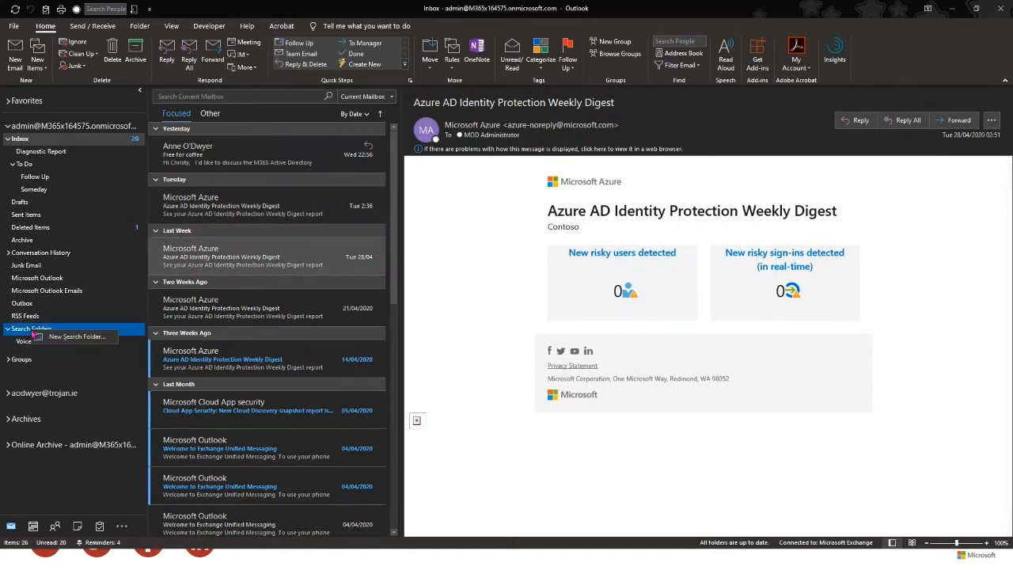
click(77, 337)
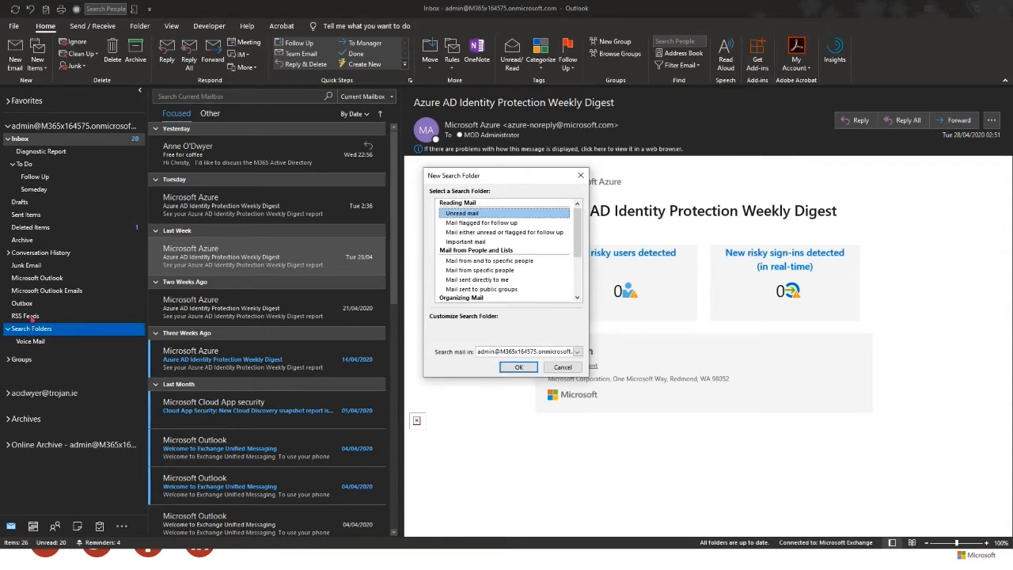
- Choose Create a custom Search Folder and name it 'Az Digest'
drag(577, 233, 580, 283)
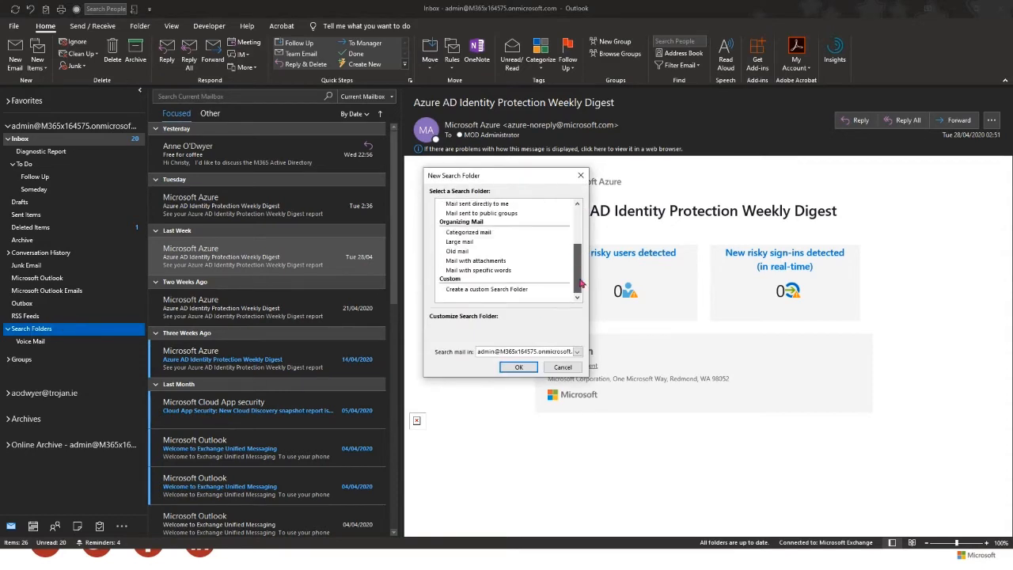
click(495, 290)
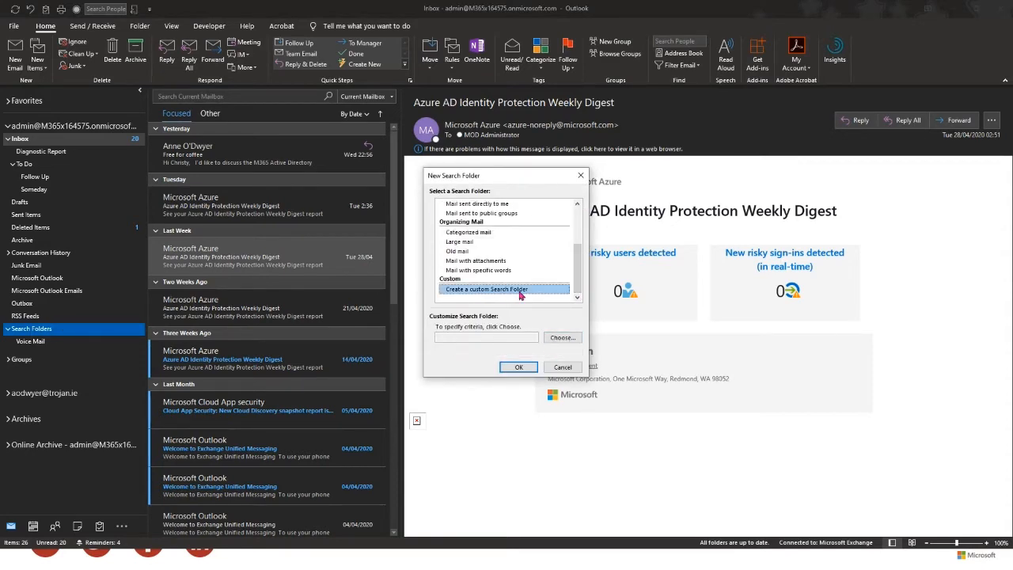
click(564, 340)
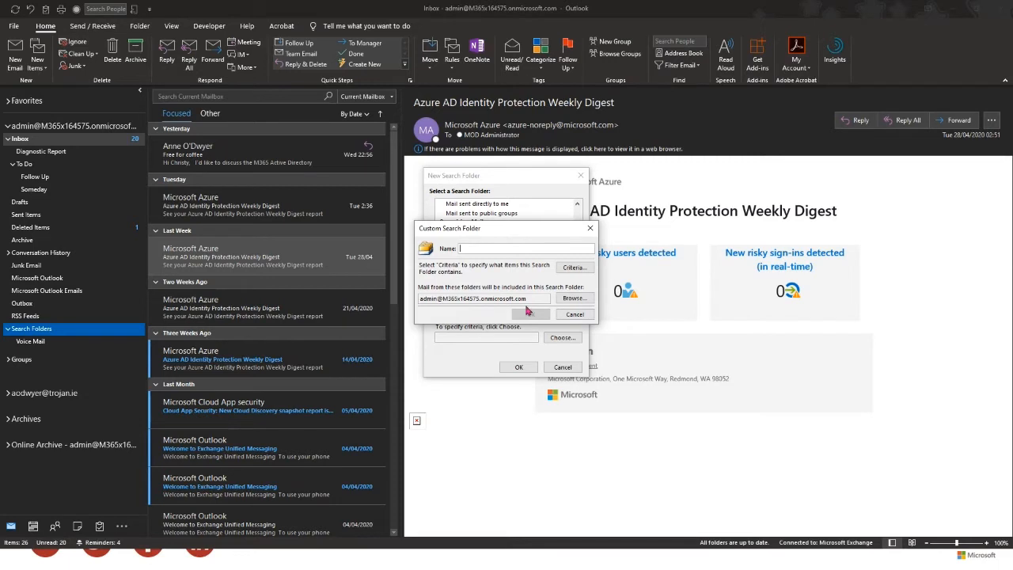
text(Az Digest)
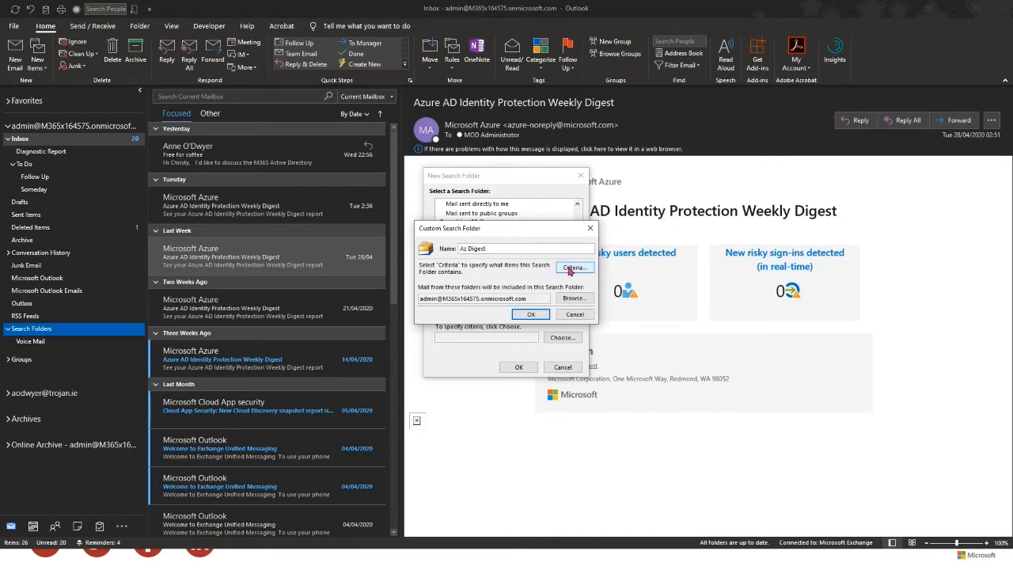
click(572, 270)
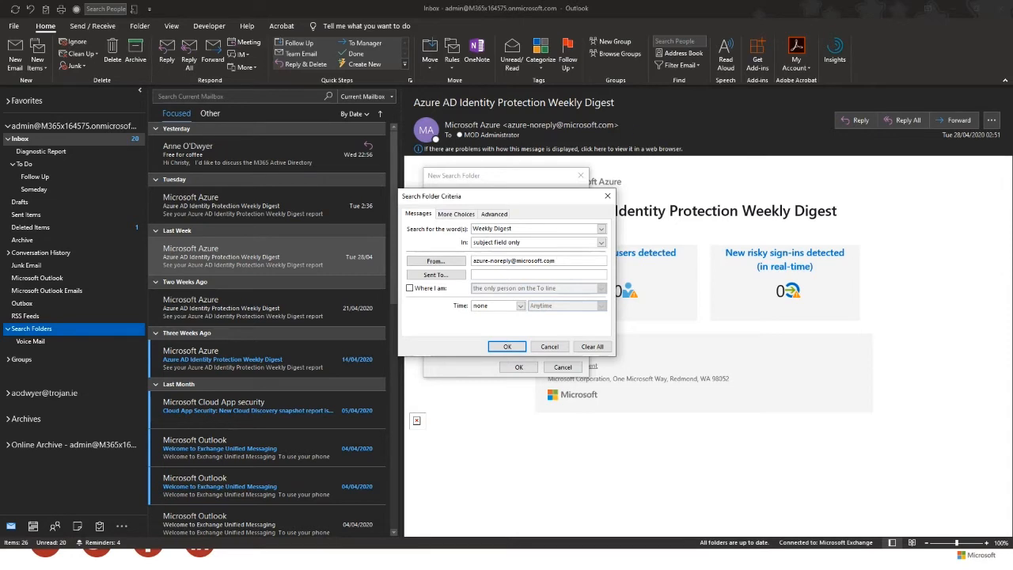
- Set criteria to 'Weekly Digest' in the subject from the Azure sender and create Az Digest
click(447, 213)
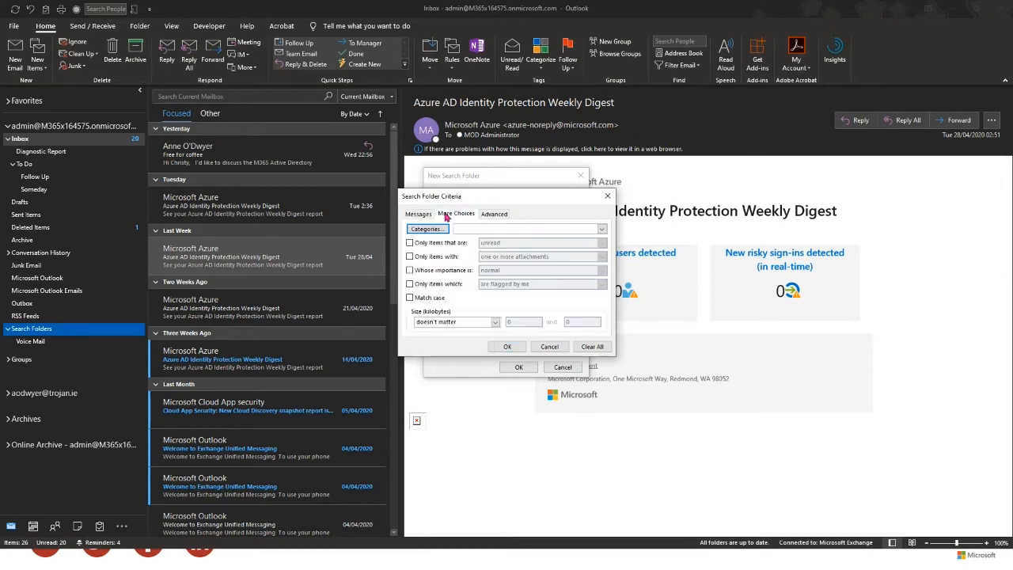
click(507, 215)
click(418, 214)
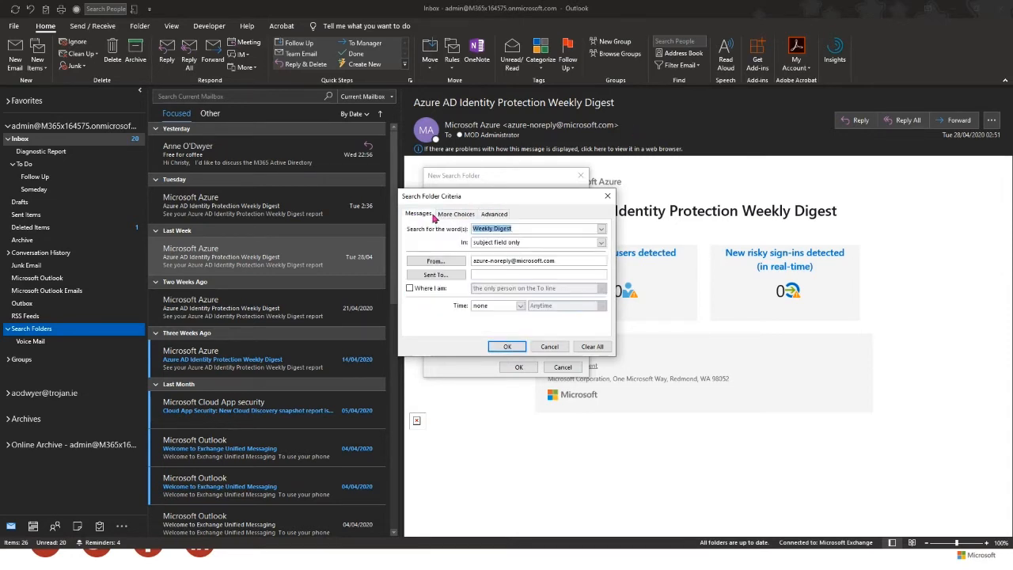
click(509, 347)
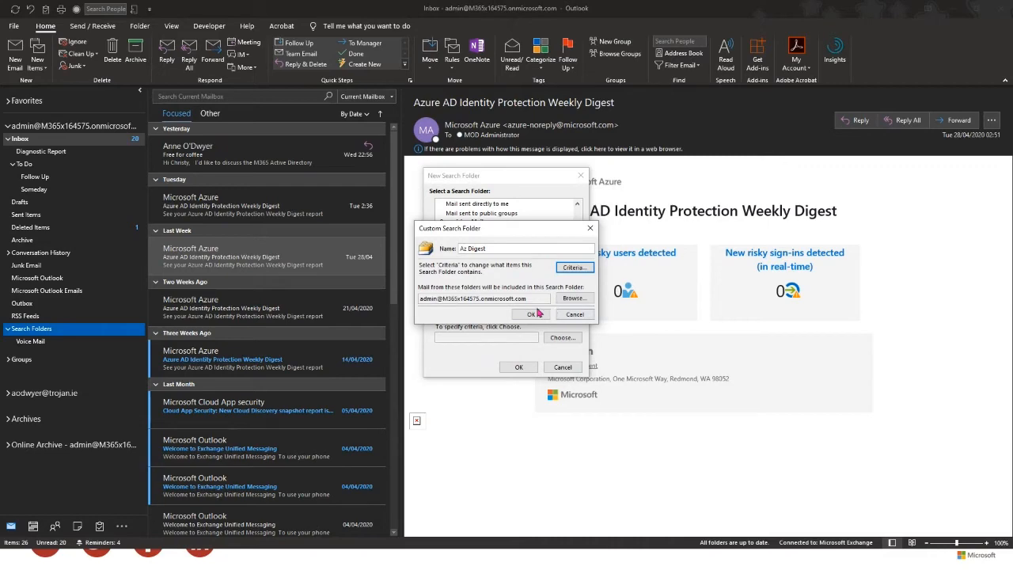
click(531, 315)
click(516, 367)
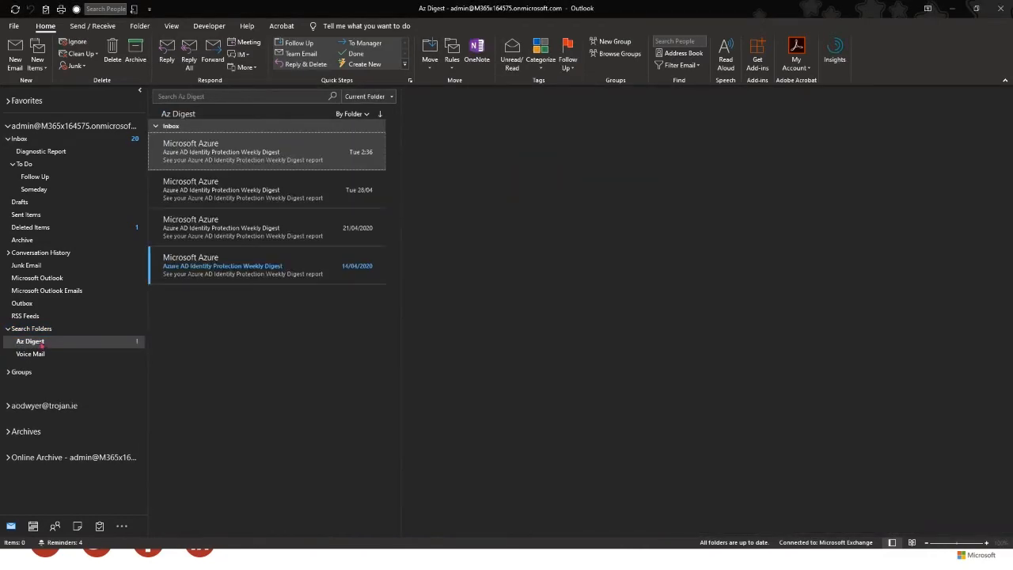
- Read the Az Digest messages, including the unread 14/04 Azure digest, then return to the Inbox
click(40, 342)
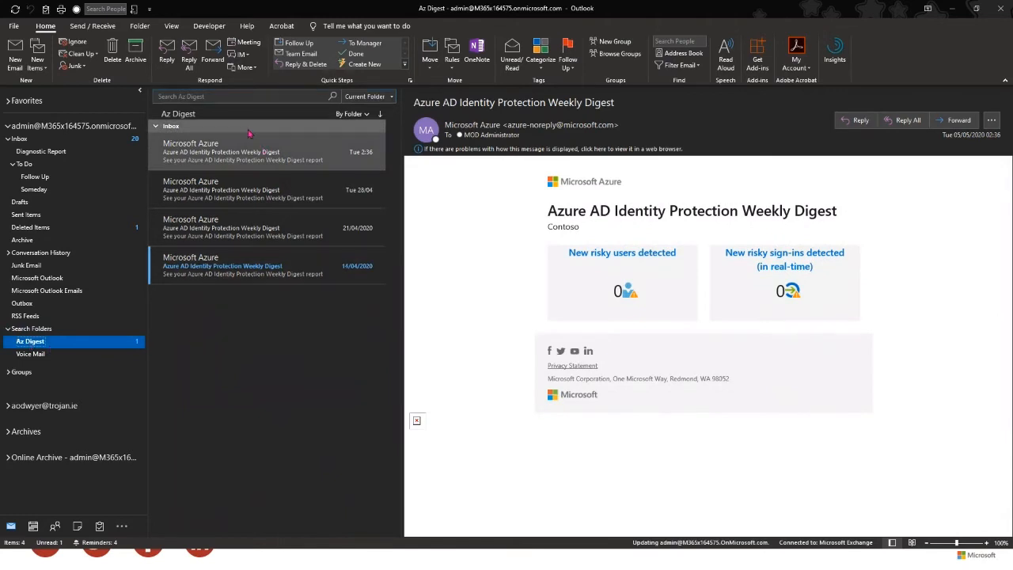
click(241, 269)
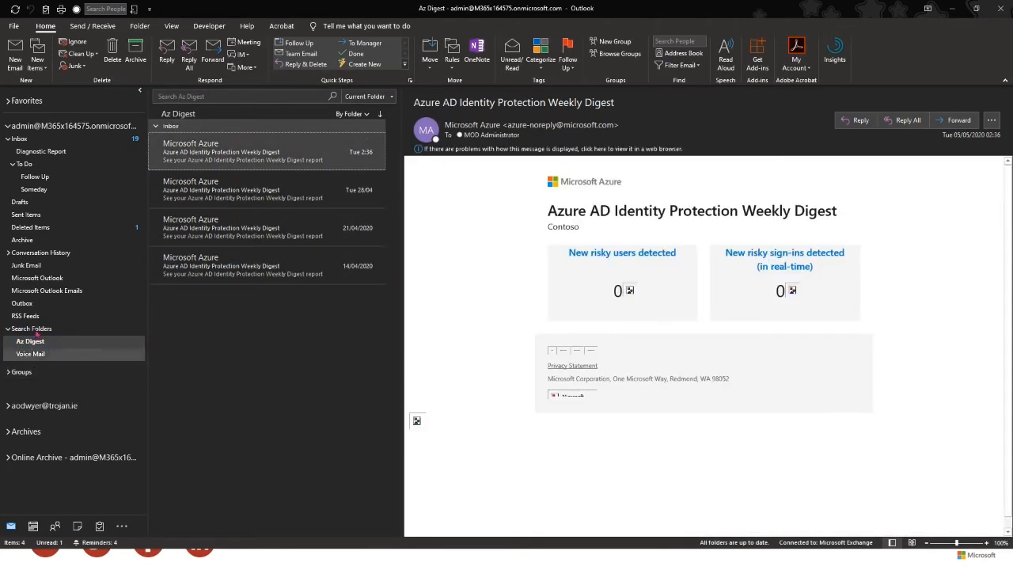
click(20, 139)
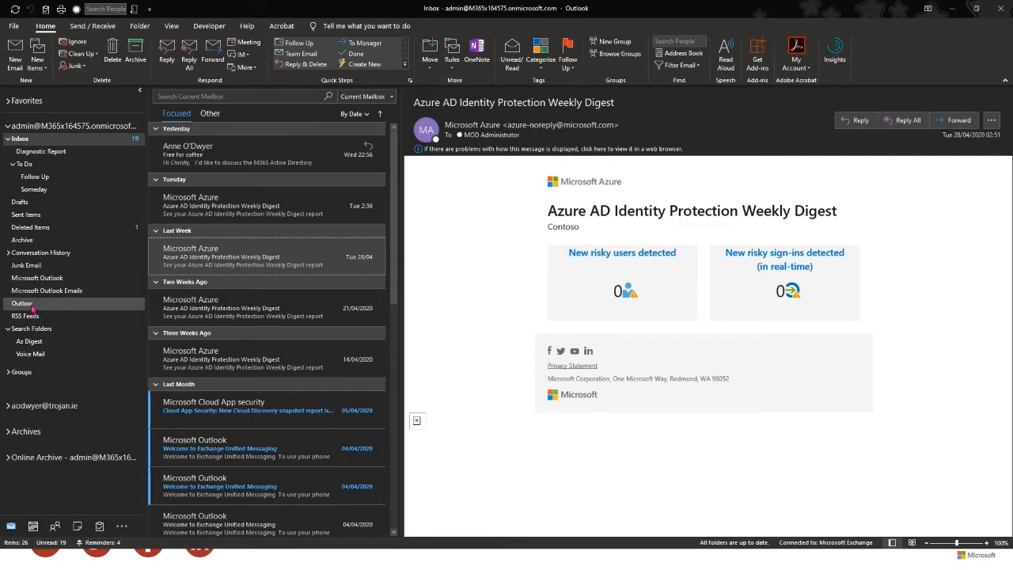
- Open the sent 'RE: Free for coffee' message, look through its calendar, and reply to it
click(28, 214)
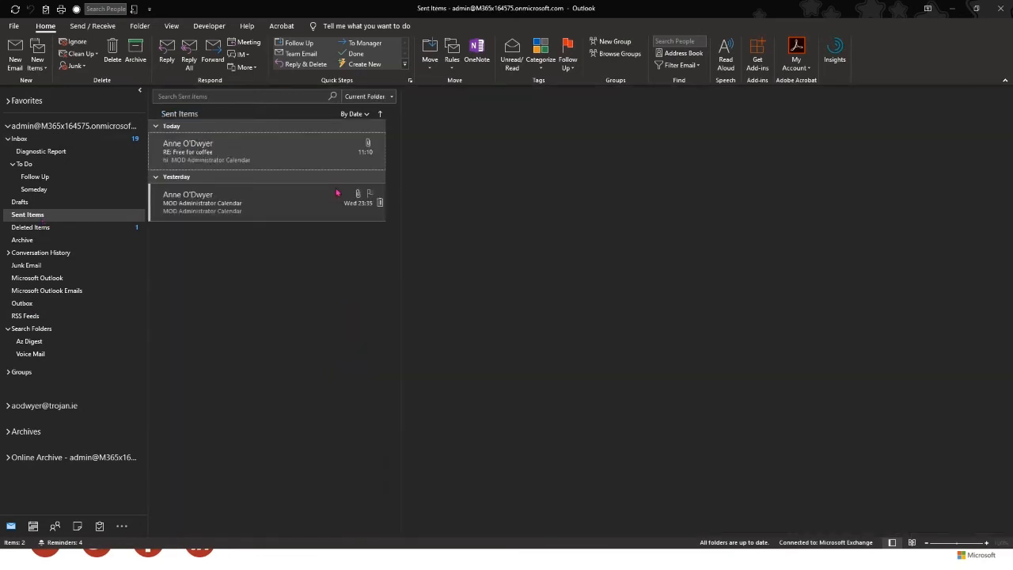
click(229, 152)
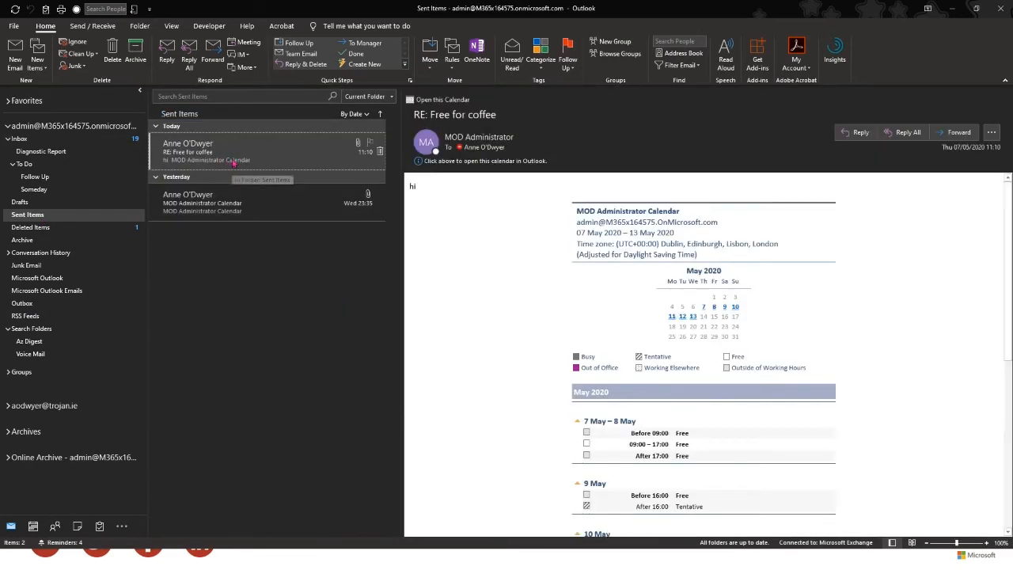
double_click(231, 159)
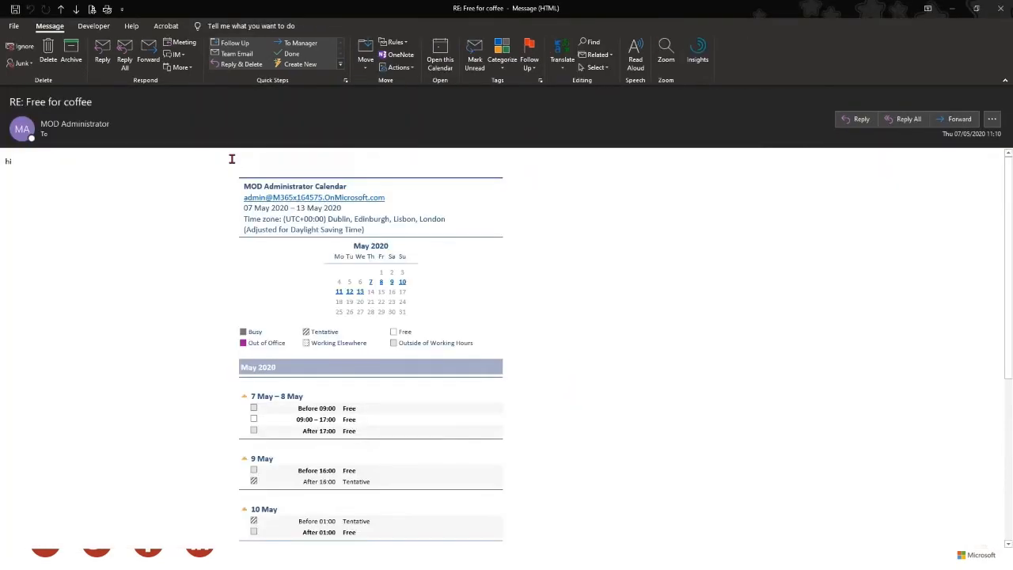
scroll(491, 316, down, 5)
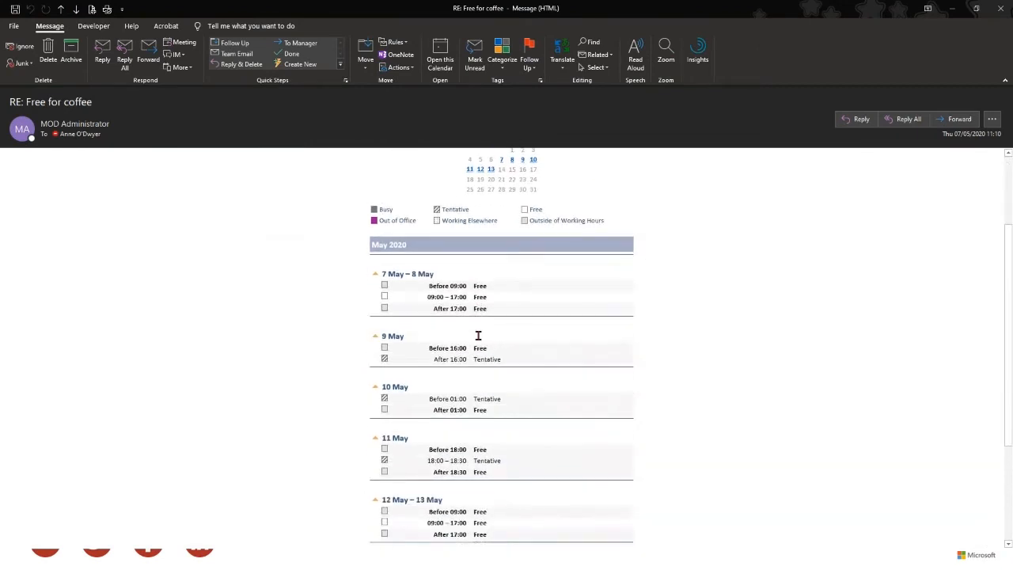
scroll(479, 311, up, 4)
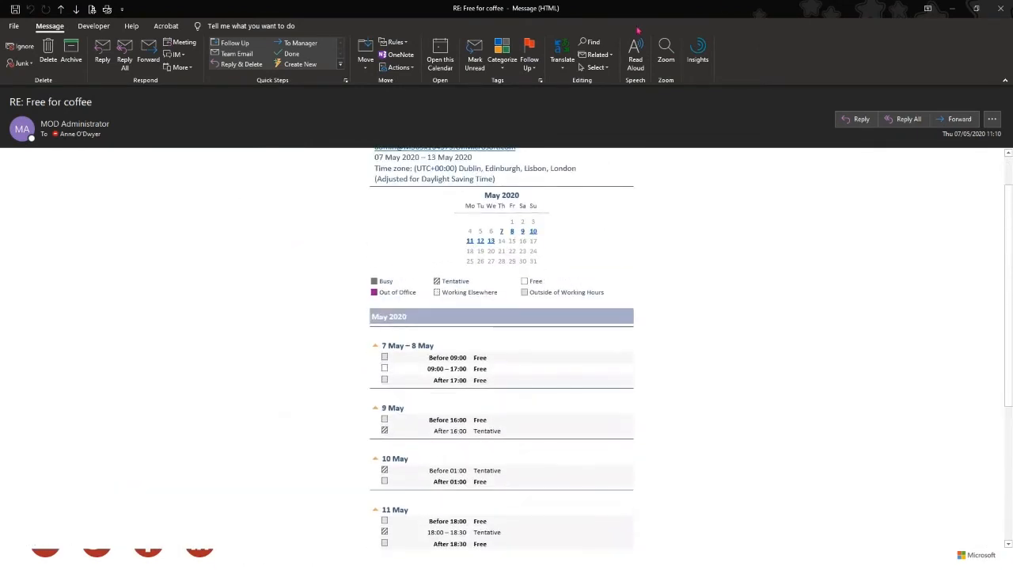
click(102, 54)
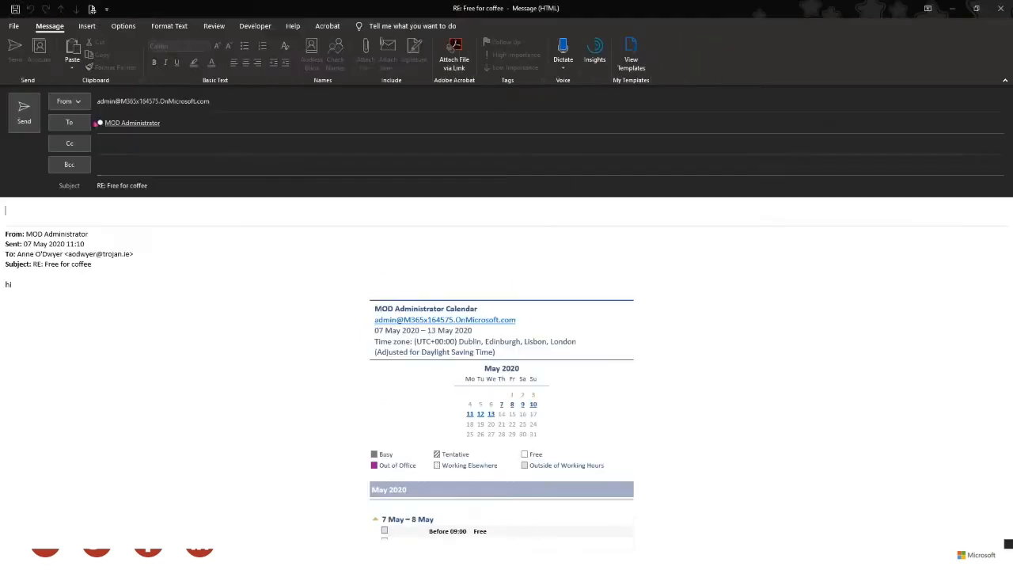
- Insert your calendar for the next 7 days into the reply
click(87, 26)
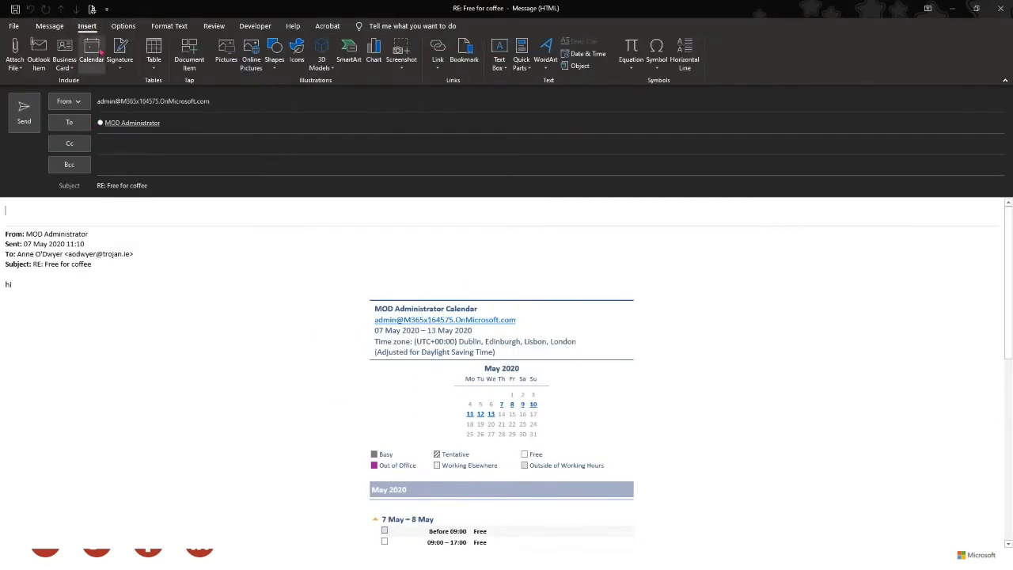
click(92, 49)
click(478, 248)
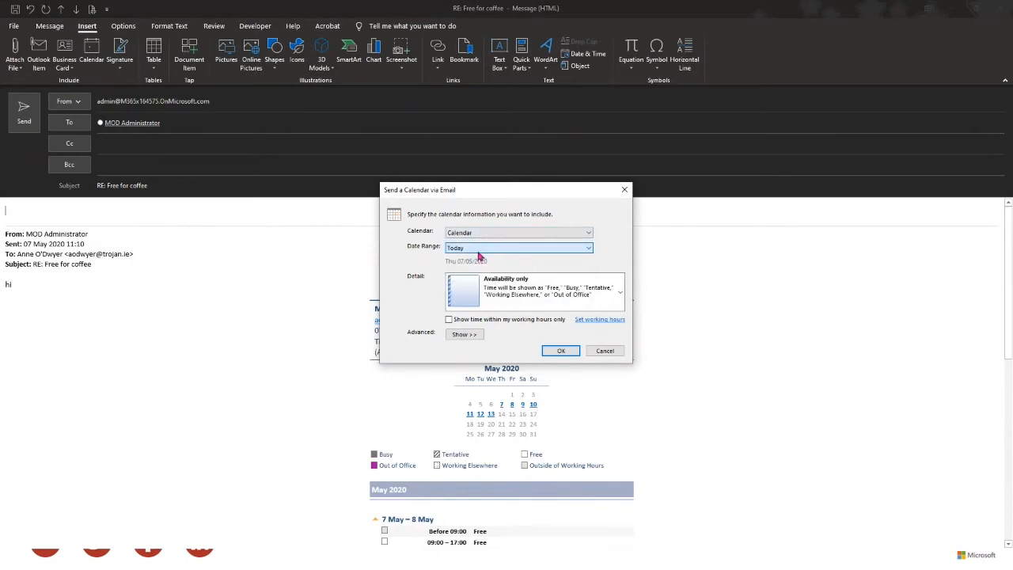
click(558, 353)
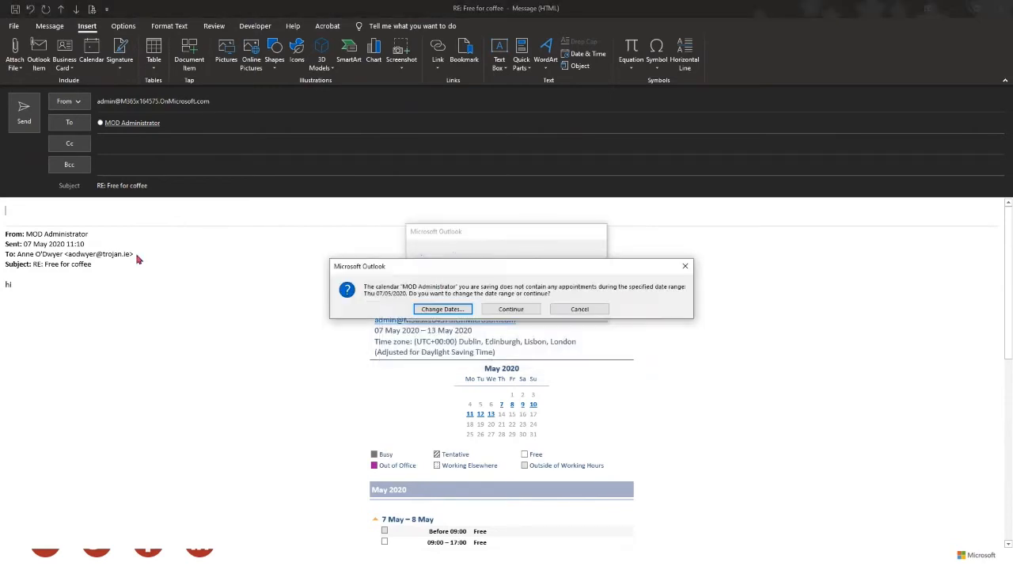
click(443, 310)
click(530, 248)
click(529, 279)
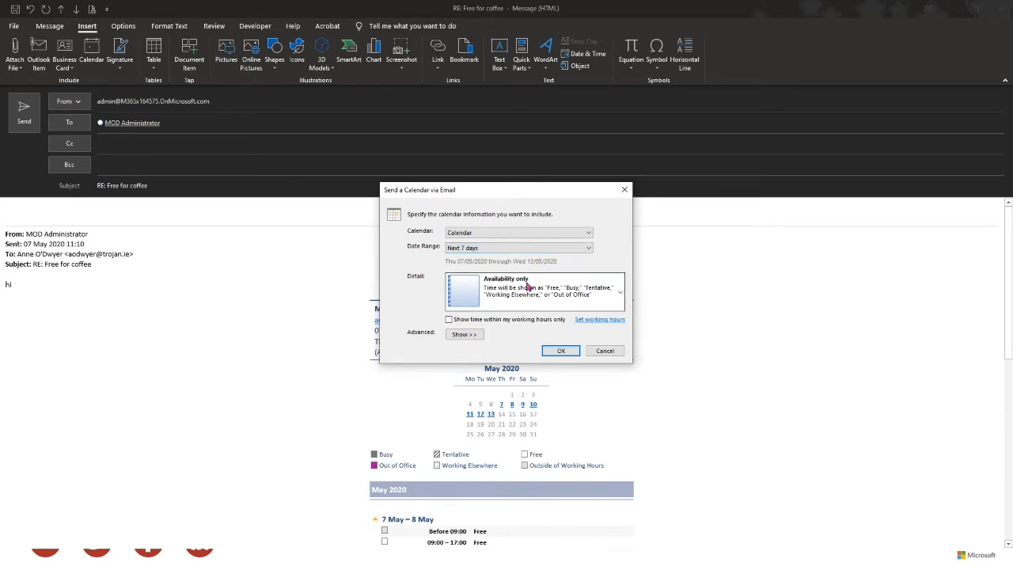
click(559, 350)
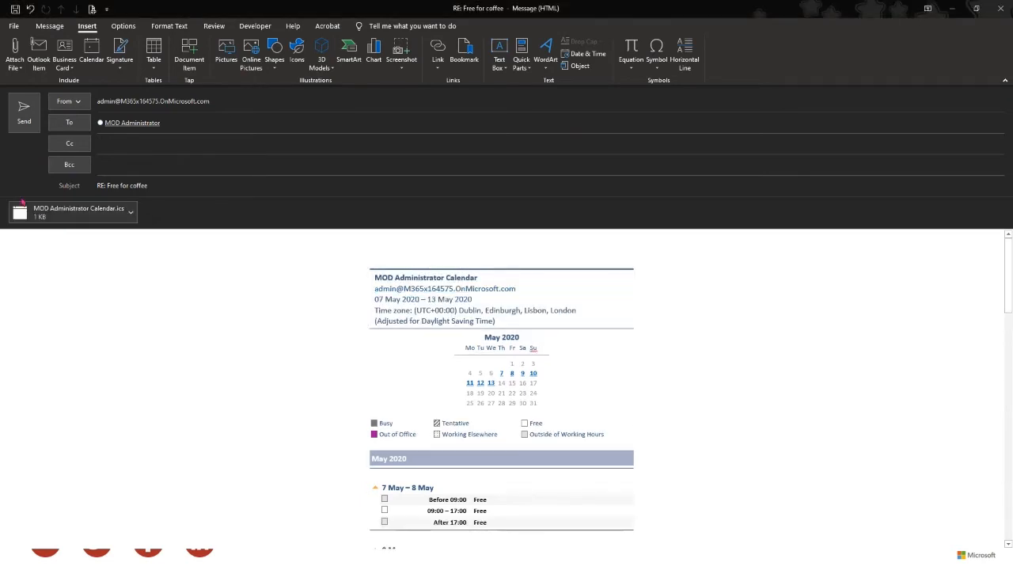
- Preview the attached MOD Administrator Calendar.ics, close it, and close the reply draft
click(67, 218)
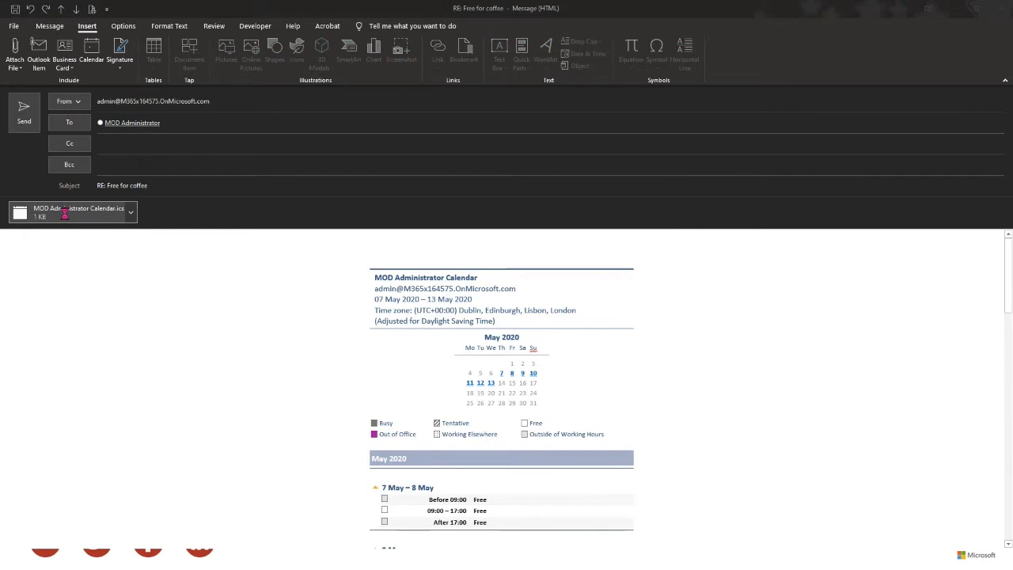
double_click(67, 219)
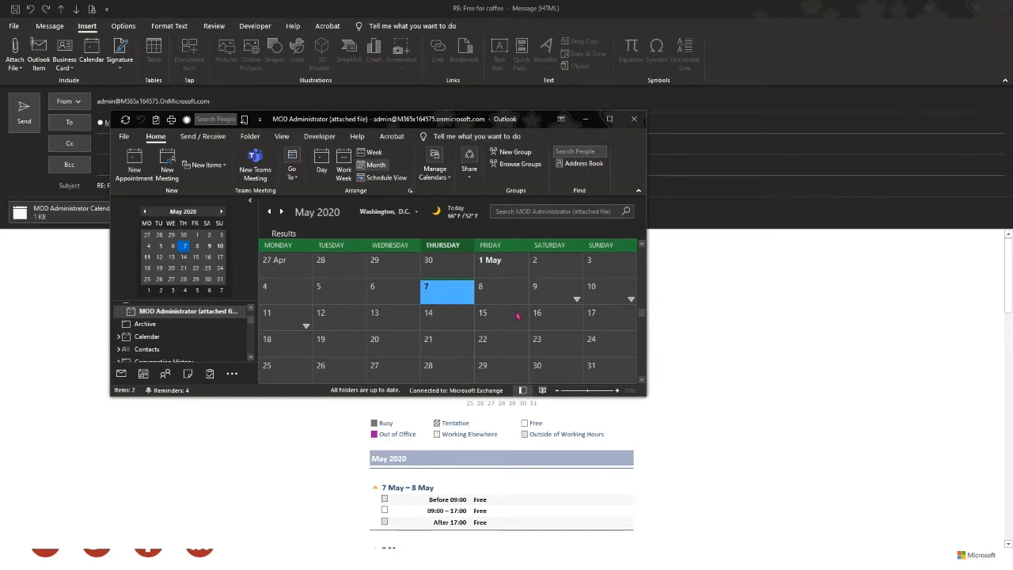
click(634, 119)
scroll(475, 443, down, 2)
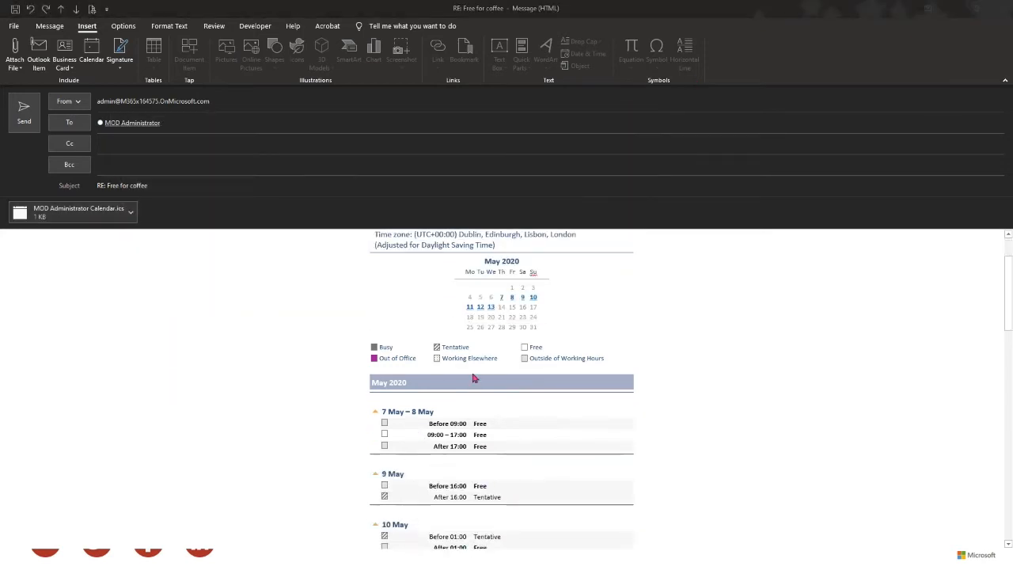
scroll(488, 484, down, 3)
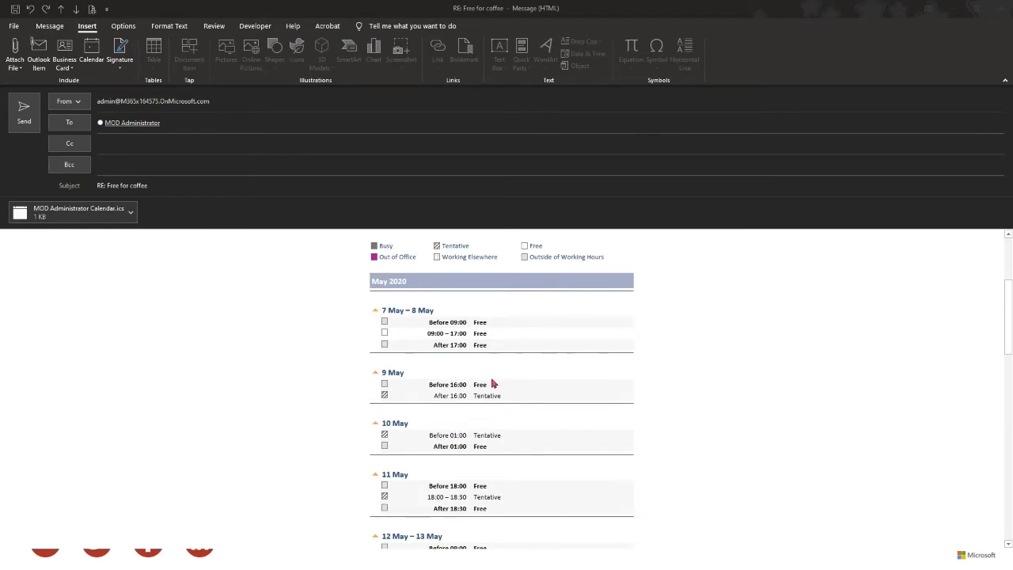
click(1001, 8)
- Discard the reply unsaved, close the RE: Free for coffee window, and show the Inbox
click(511, 309)
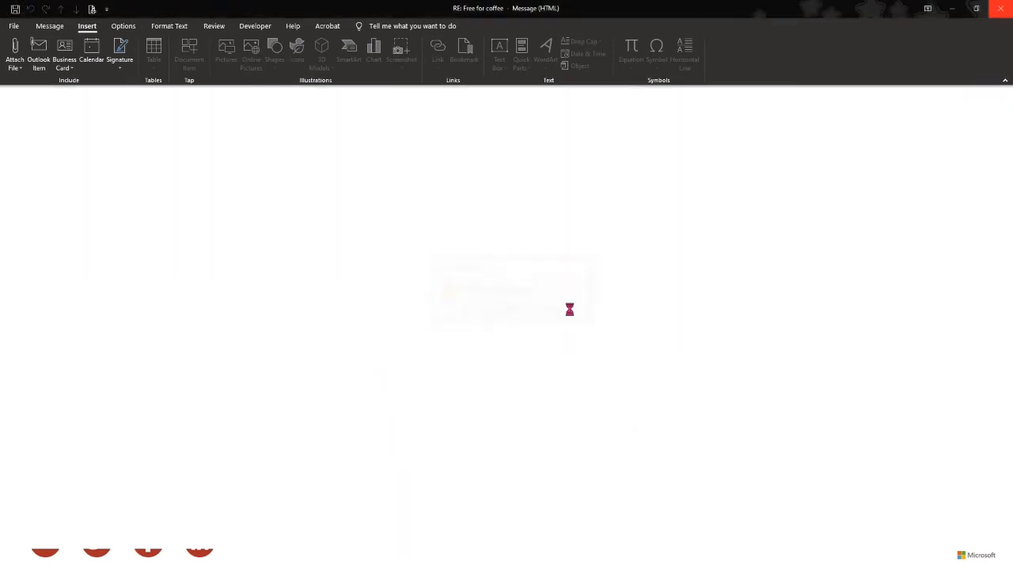
click(1001, 7)
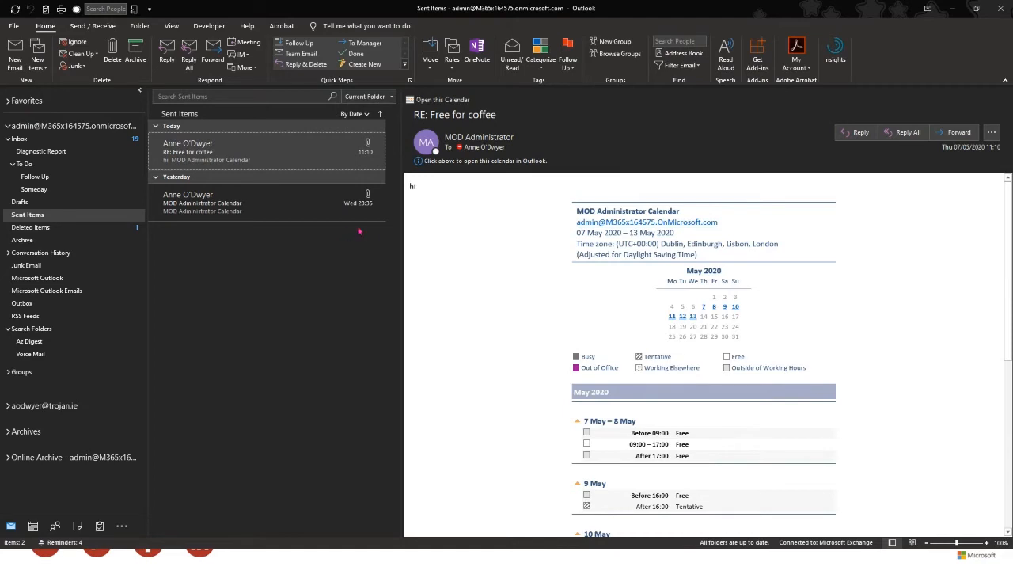
click(28, 138)
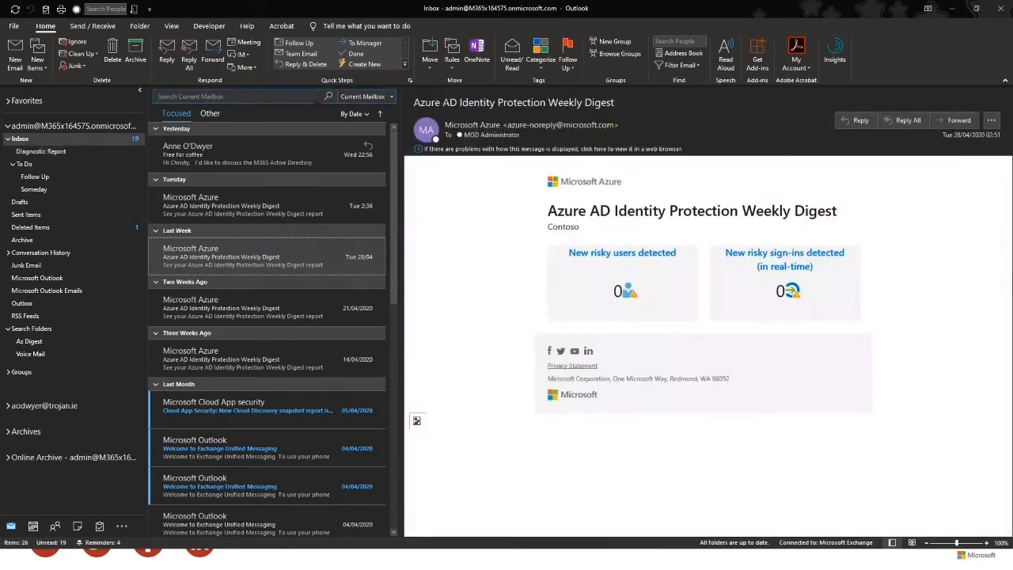
click(202, 96)
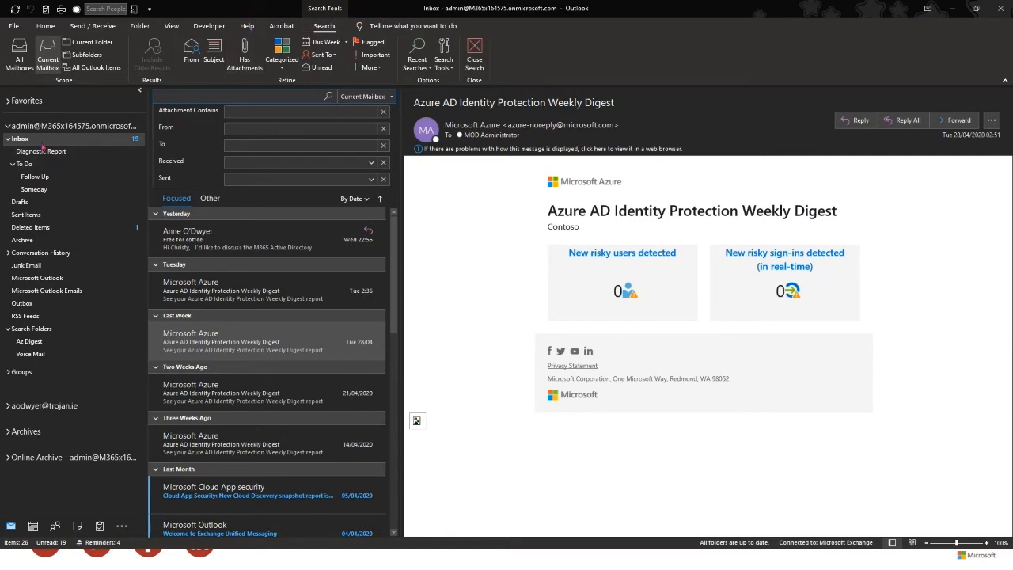
key(Escape)
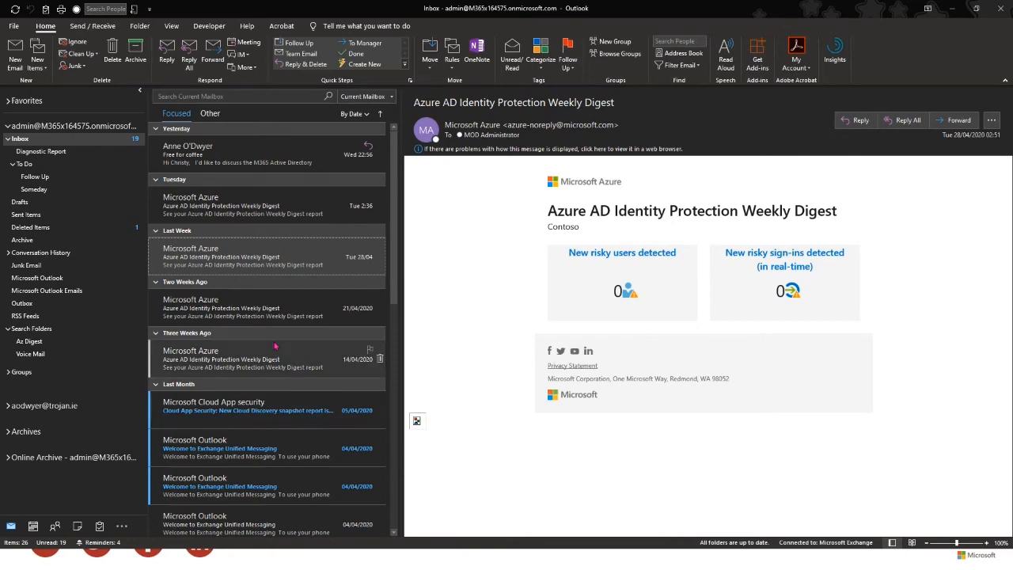
- Create a new task titled 'Email out webinar recording'
click(101, 526)
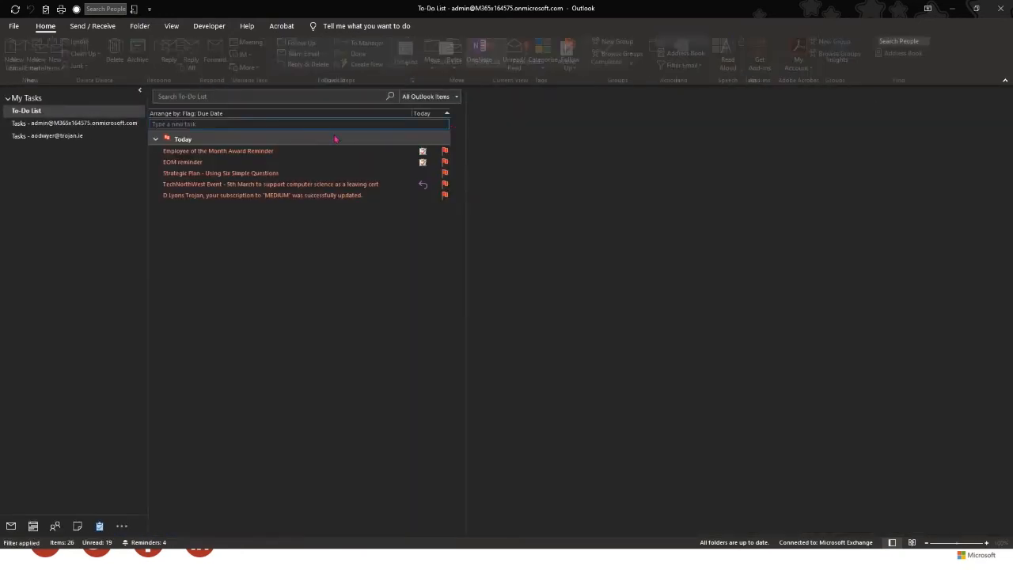
click(11, 526)
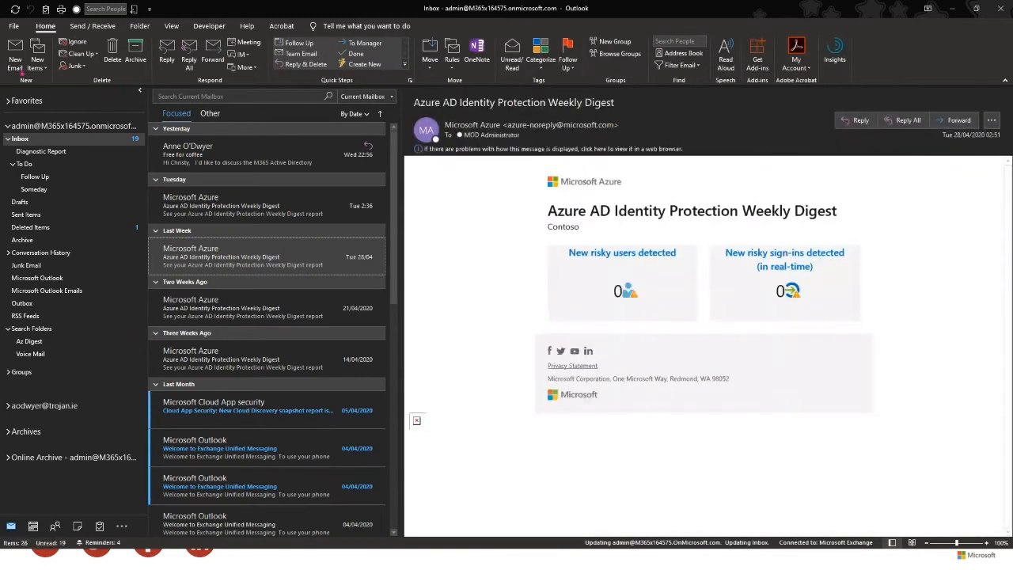
click(36, 65)
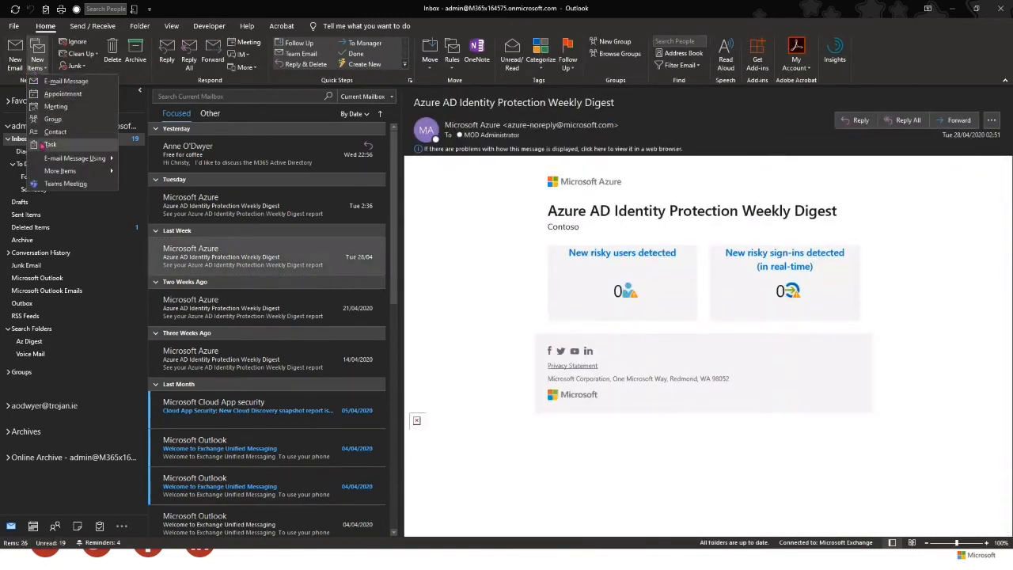
click(60, 150)
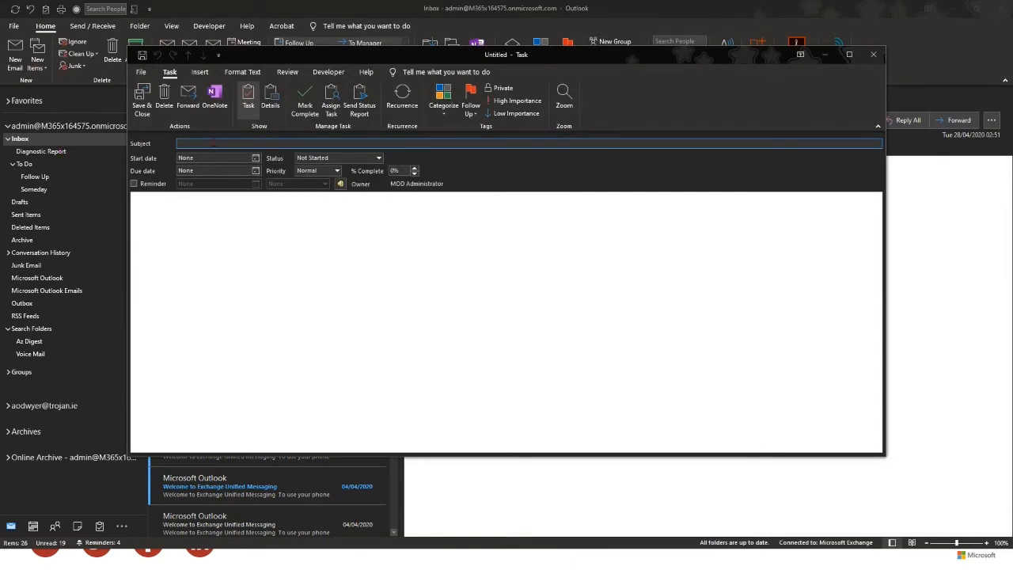
text(C)
text(Email out webinar)
text( recording)
- Set the task to In Progress, 25% complete, High priority, and save it
click(378, 158)
click(341, 175)
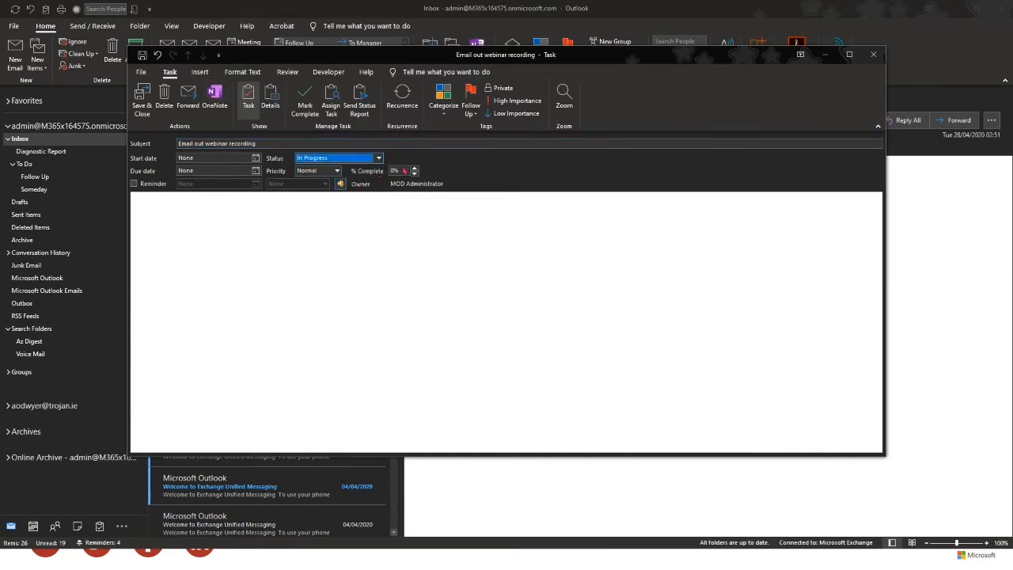
click(414, 168)
click(414, 168)
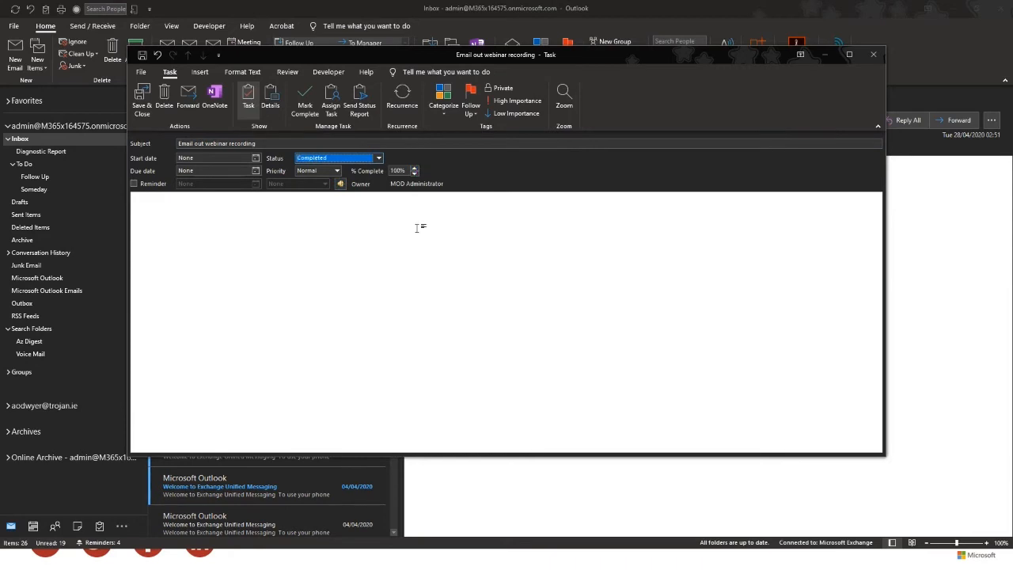
click(414, 173)
click(336, 171)
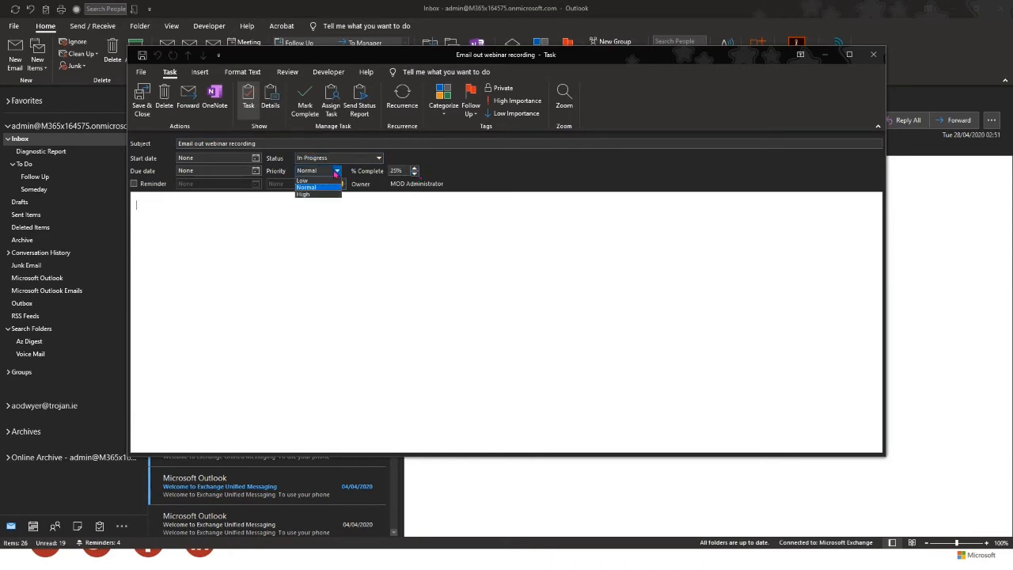
click(318, 192)
click(324, 211)
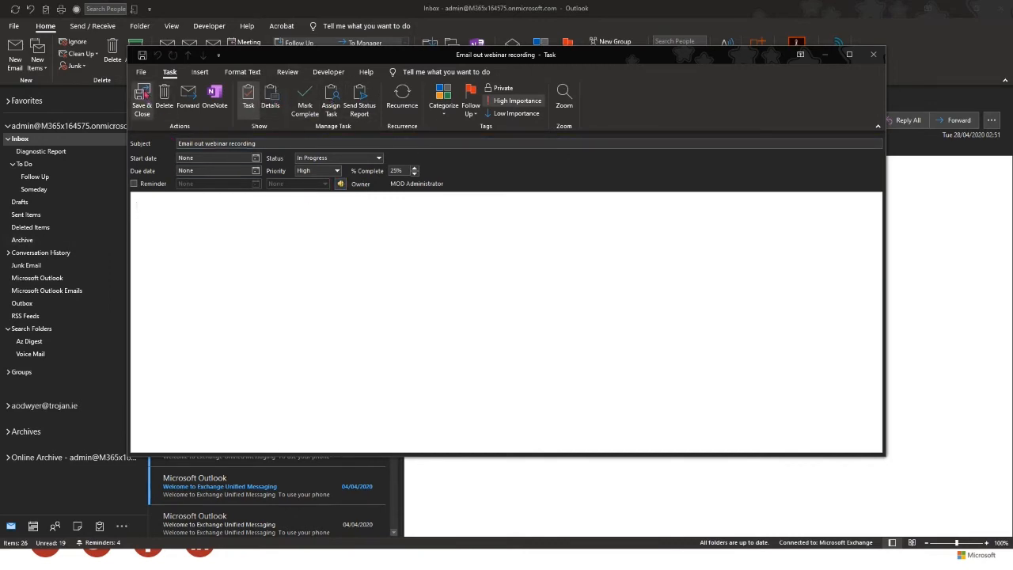
click(143, 95)
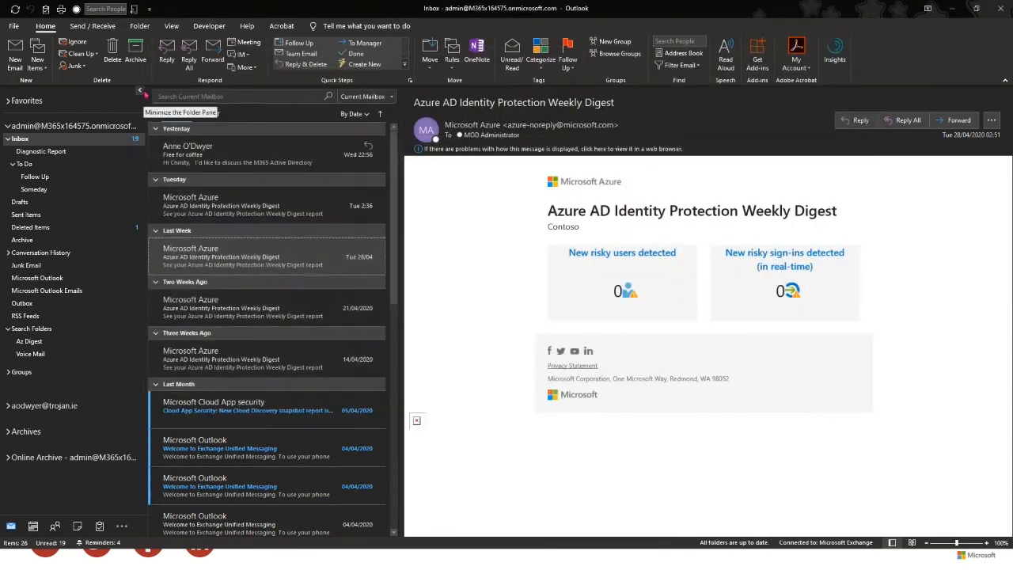
- Flag the Free for coffee message for follow-up Today, due 07 May 2020
right_click(223, 156)
key(Escape)
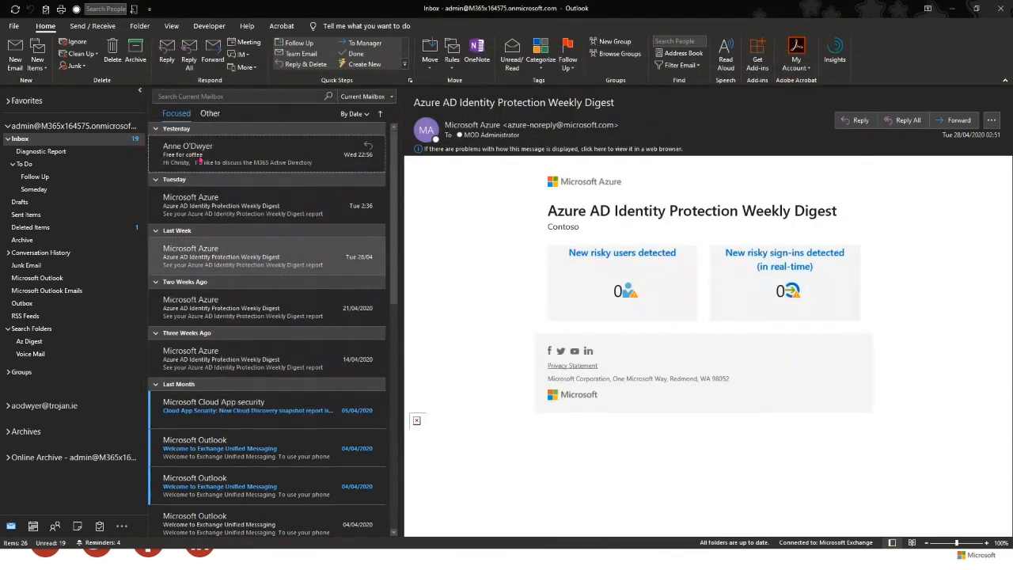
click(210, 156)
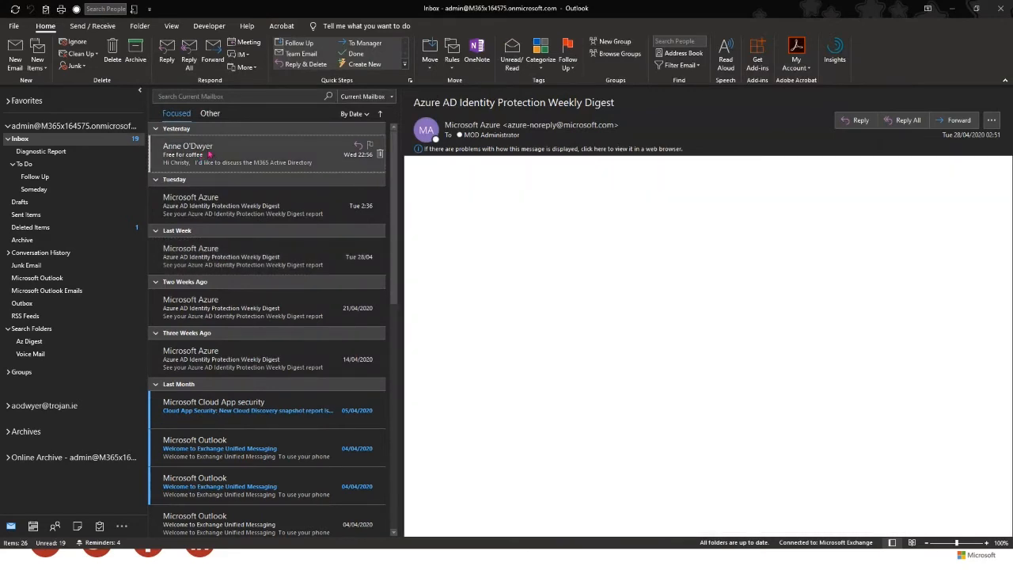
right_click(211, 156)
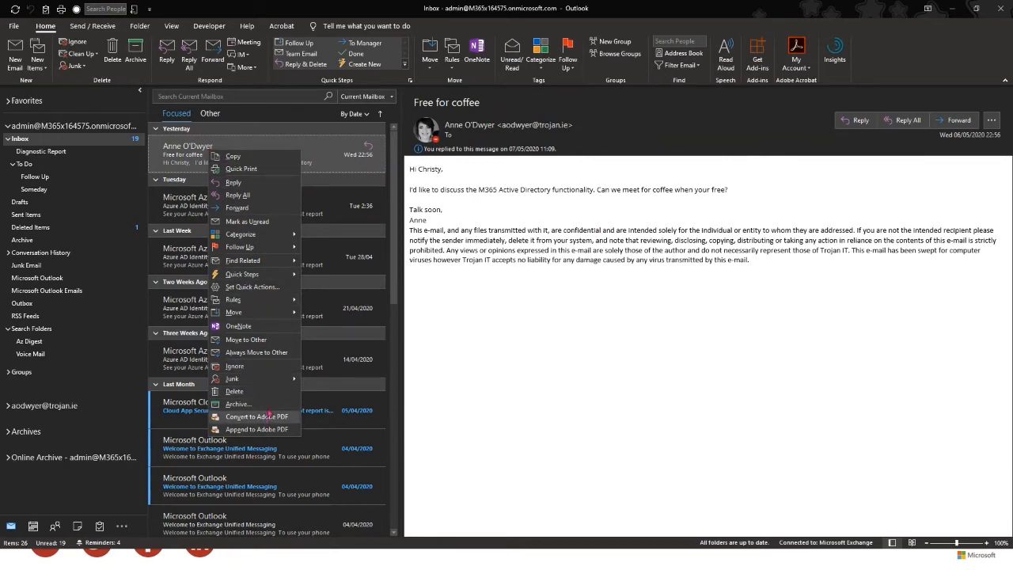
mouse_move(254, 250)
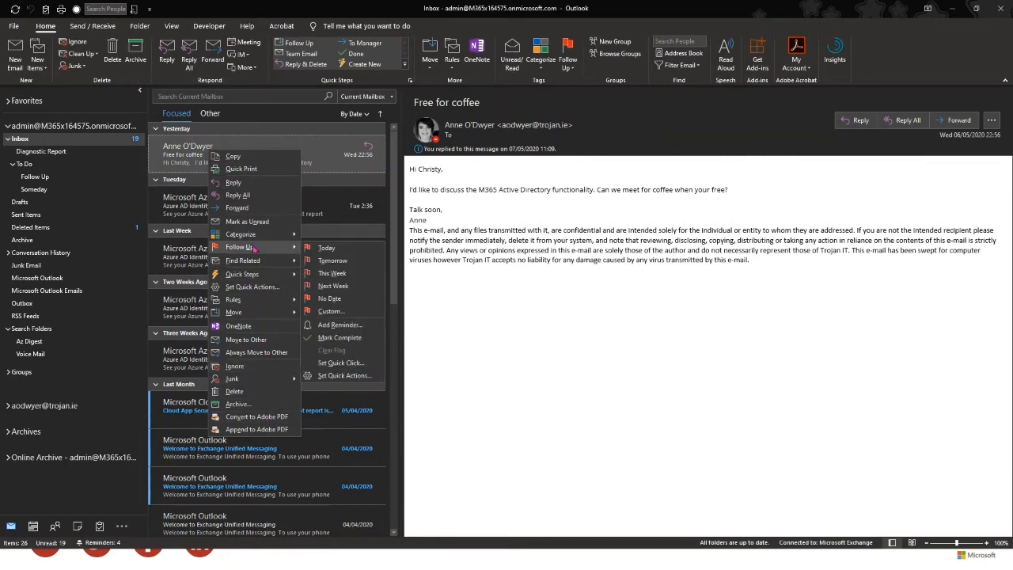
click(343, 251)
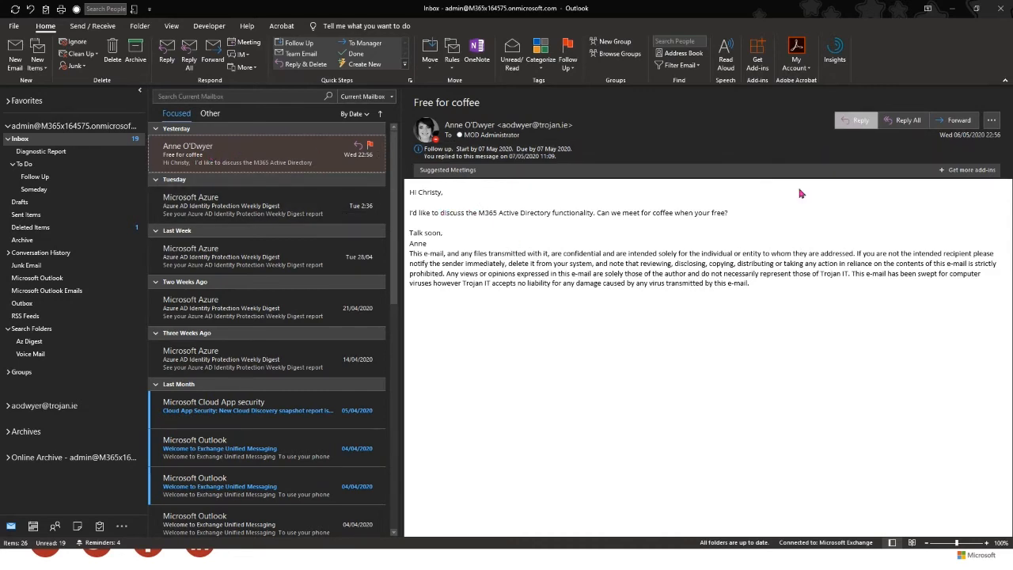
click(856, 120)
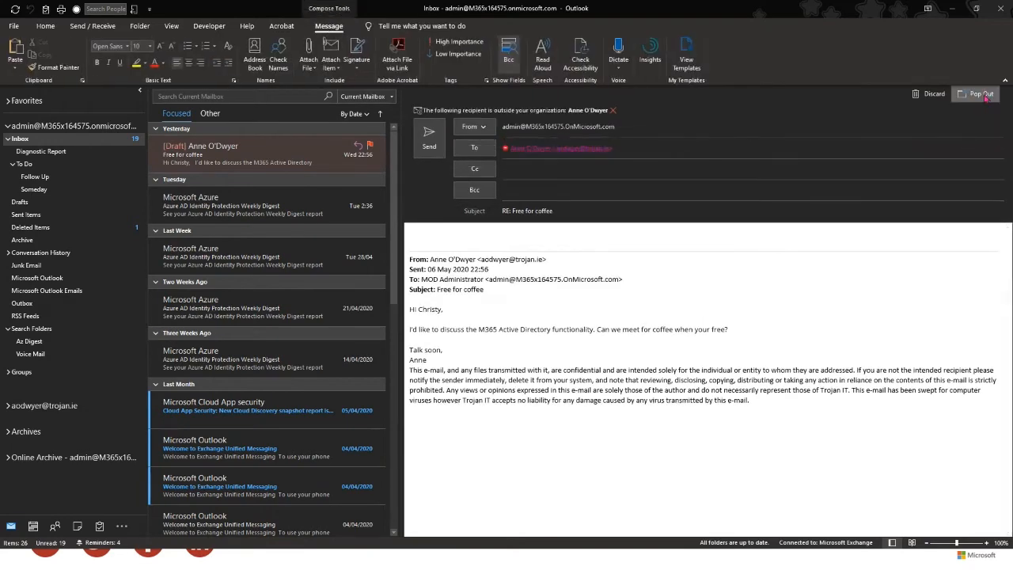
- Pop out the reply and type a greeting to the sender, then 'Fffsf' and blank lines
click(981, 94)
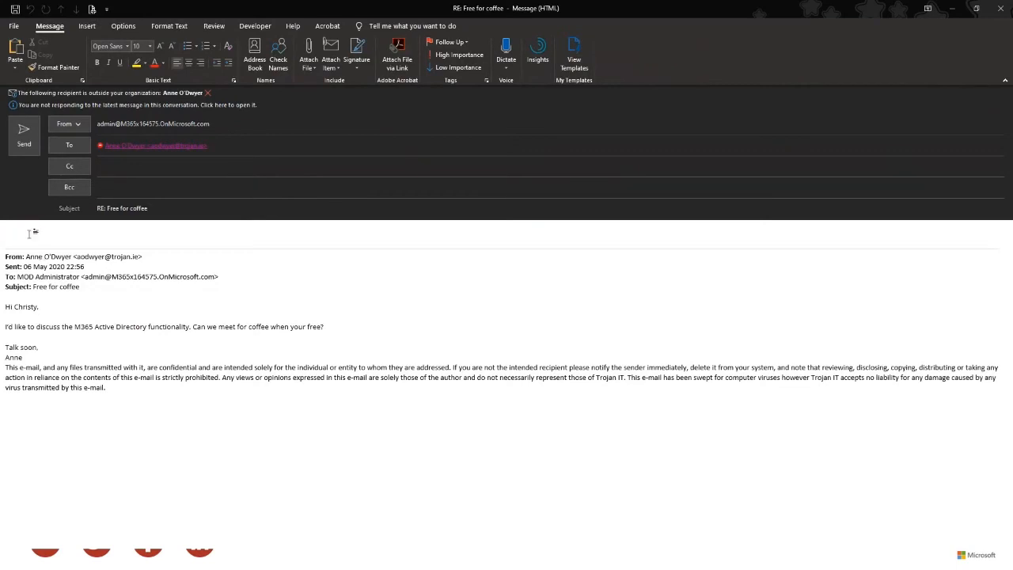
text(Hi Anne,)
key(Return)
key(Return)
text(Fffsf)
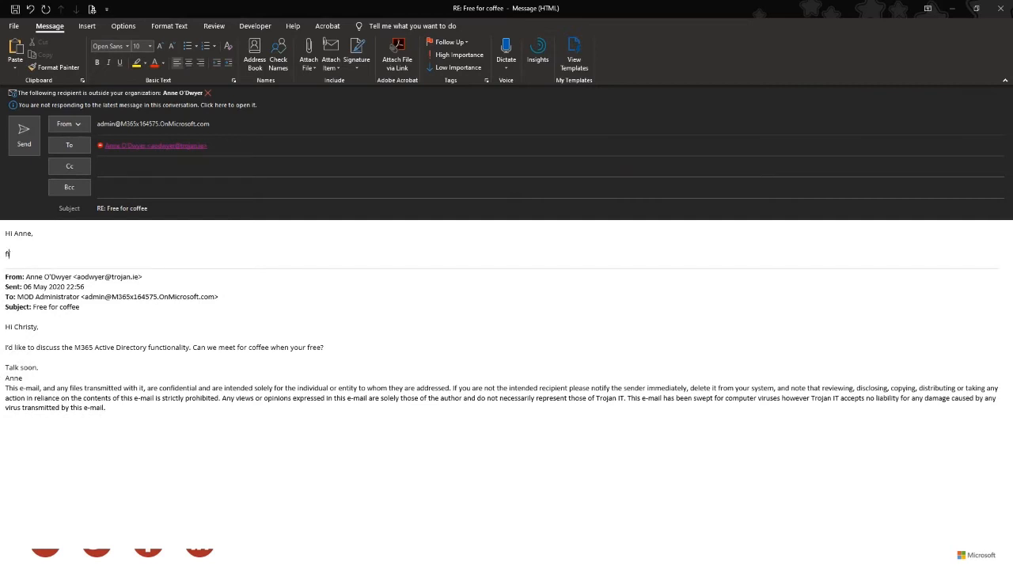
key(Return)
key(Return)
key(Return)
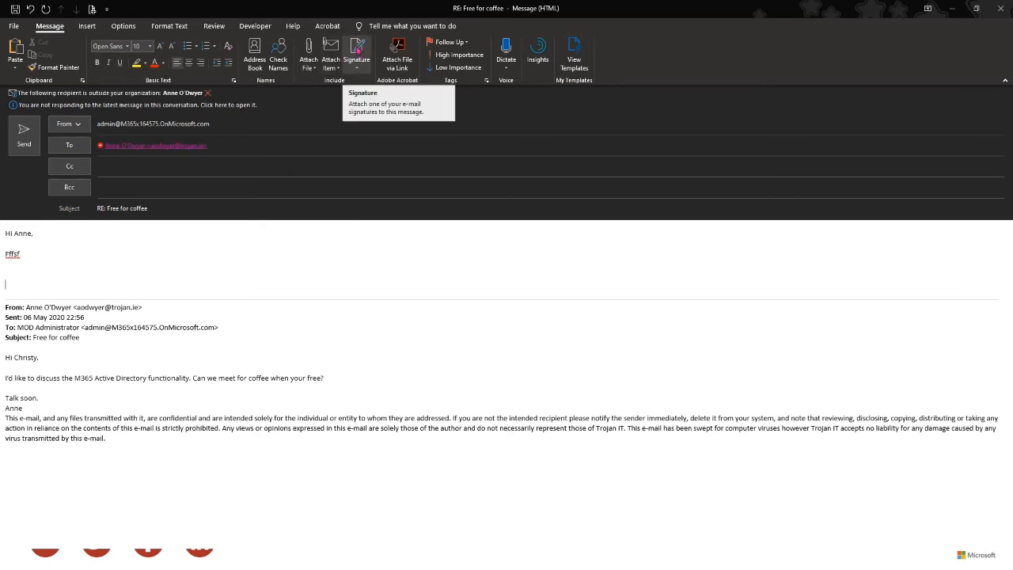
- Insert a saved signature into the reply below the typed lines
click(358, 71)
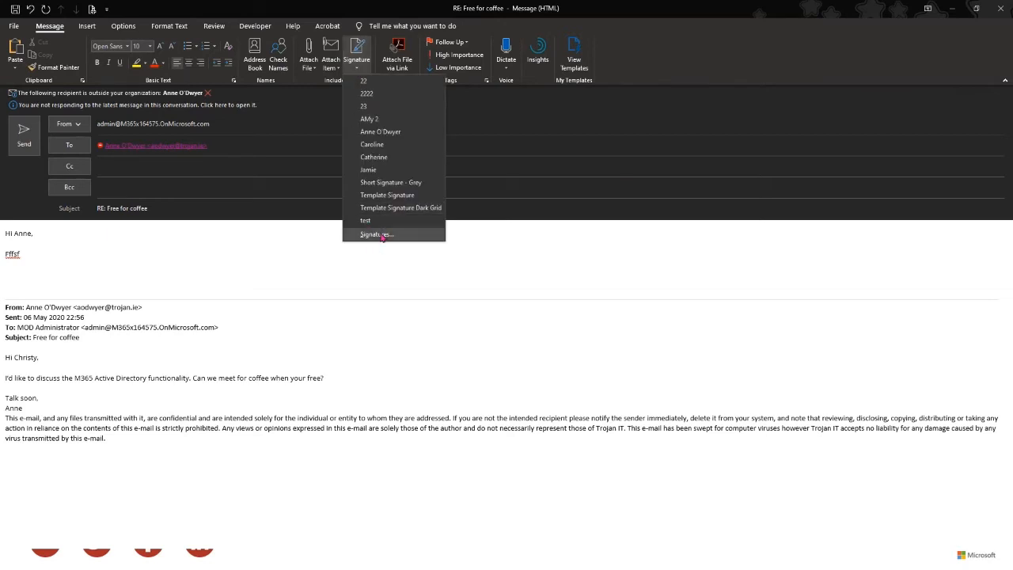
click(375, 235)
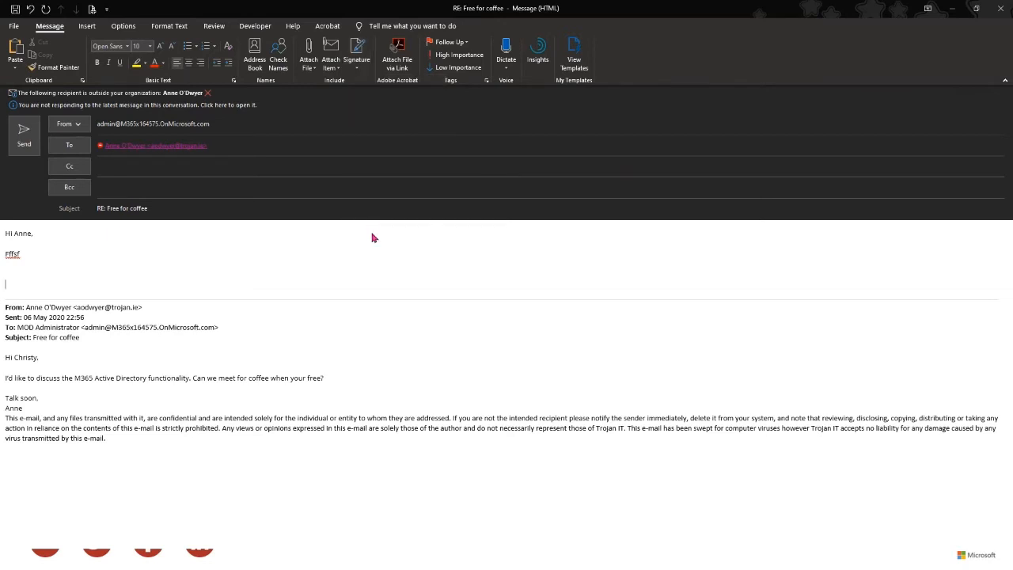
click(386, 294)
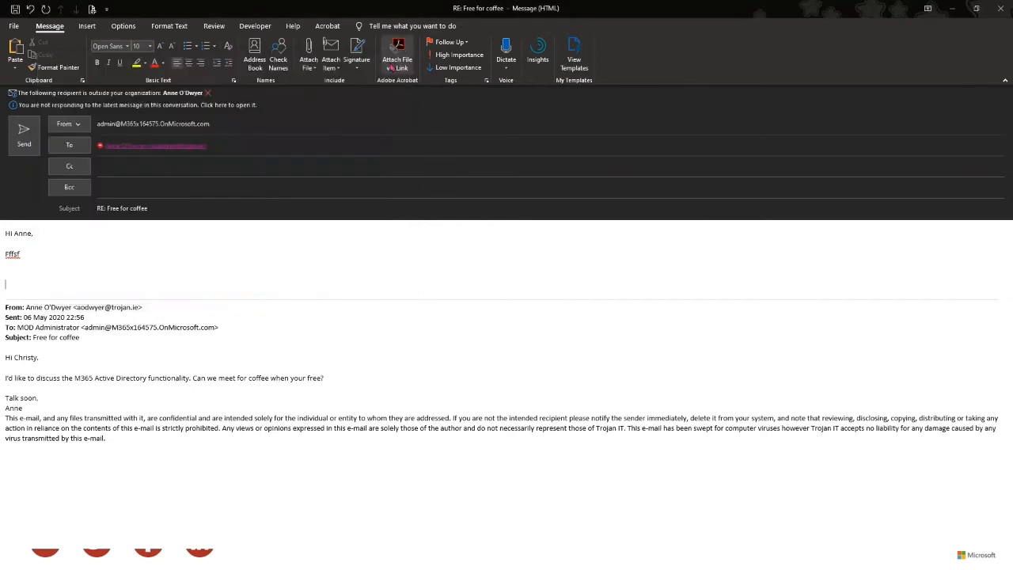
click(357, 62)
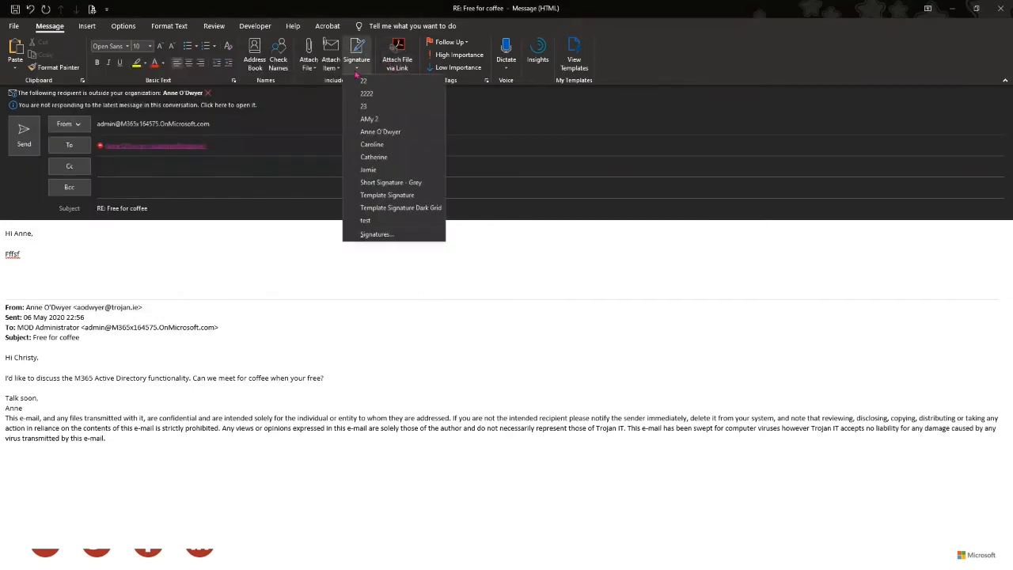
click(374, 132)
click(61, 253)
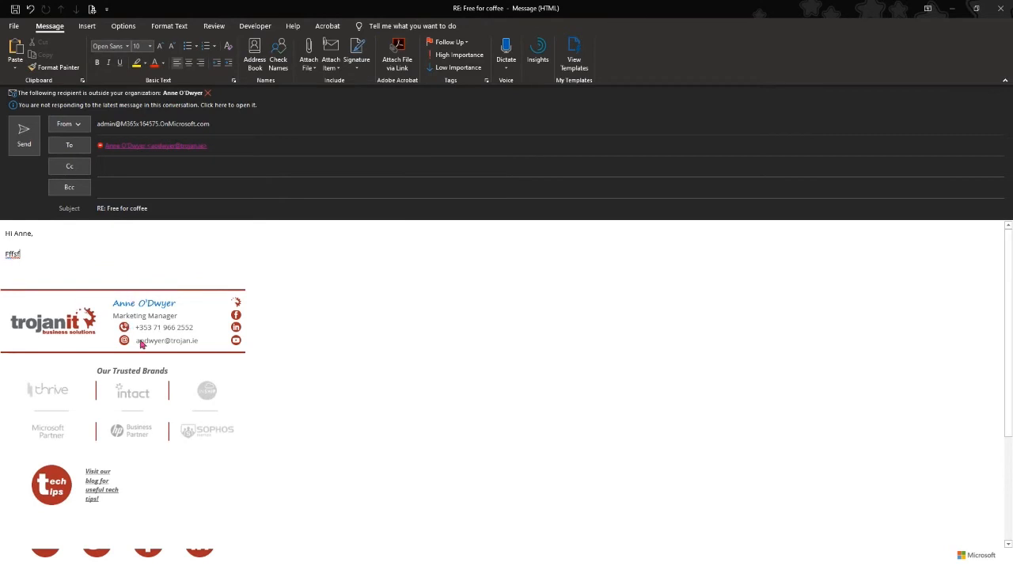
scroll(140, 341, down, 3)
scroll(140, 333, up, 2)
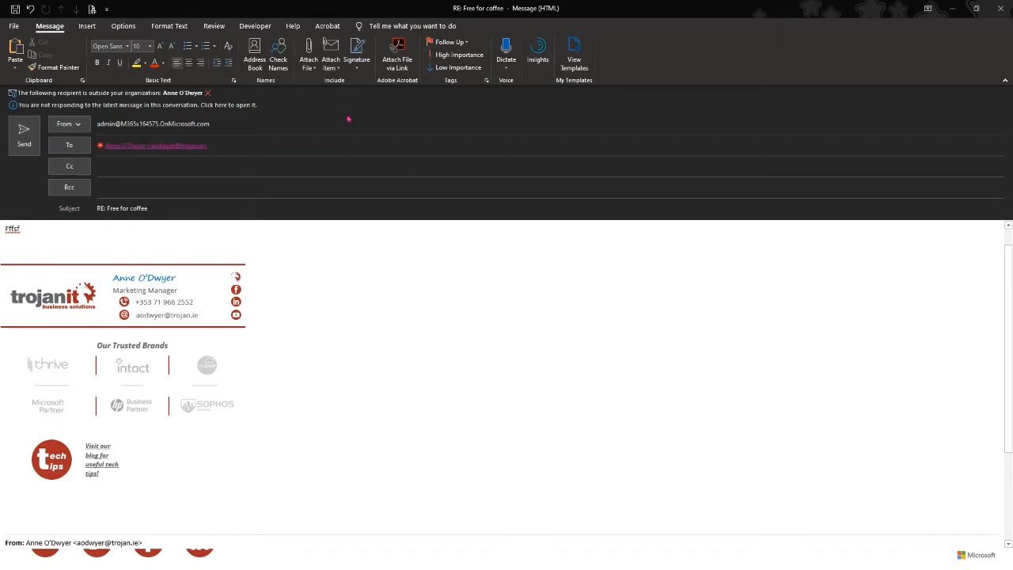
- Check the signature list and reply body, then close the reply without saving
click(358, 69)
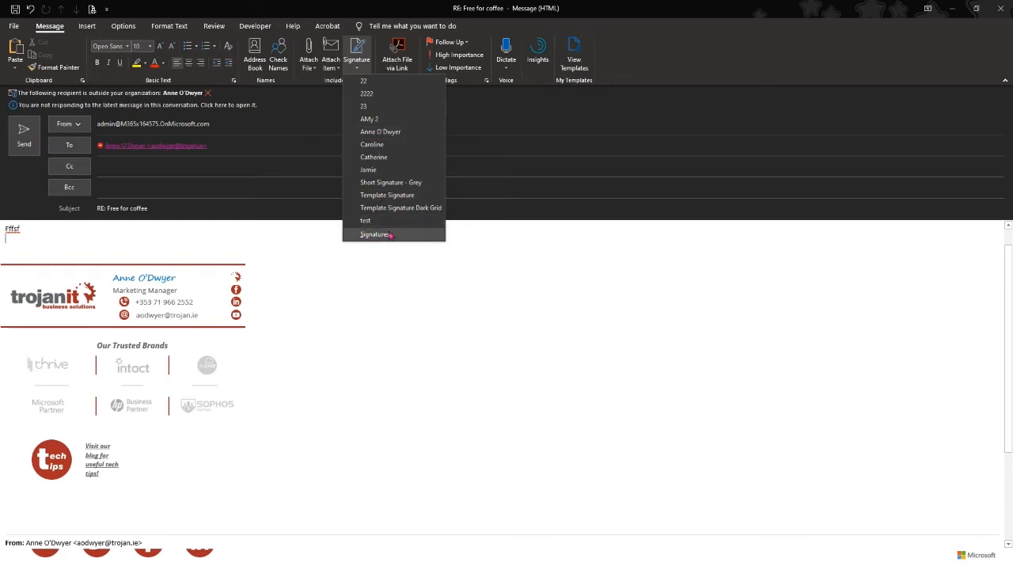
click(54, 251)
scroll(74, 262, down, 3)
scroll(80, 261, up, 3)
scroll(77, 262, up, 1)
drag(34, 262, 39, 236)
click(129, 256)
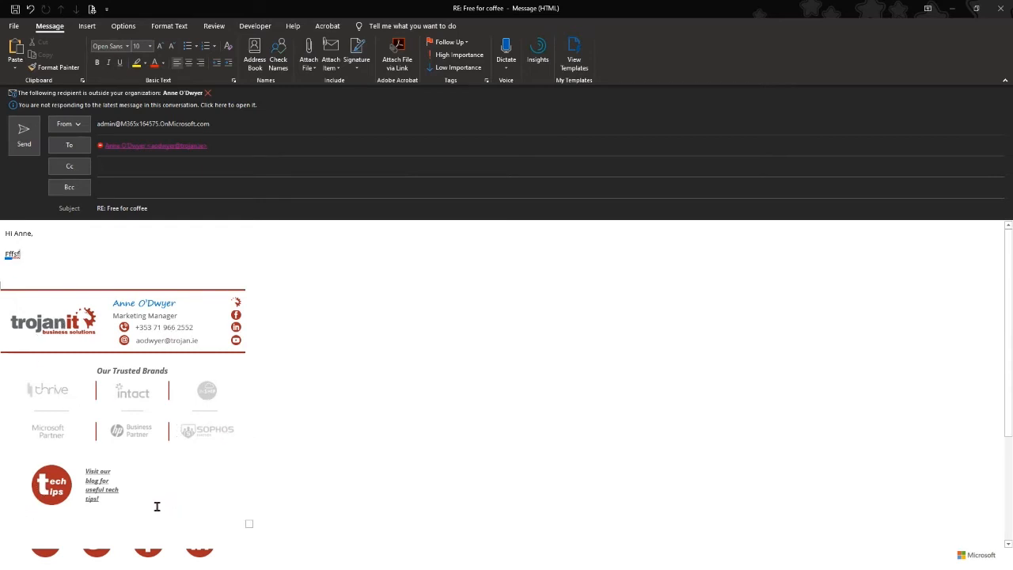
click(269, 465)
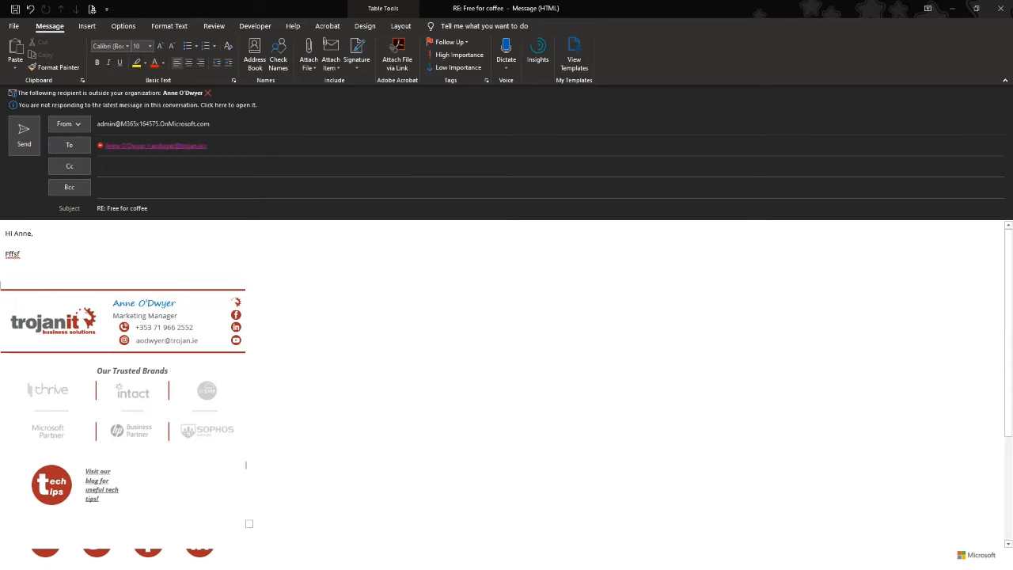
click(999, 8)
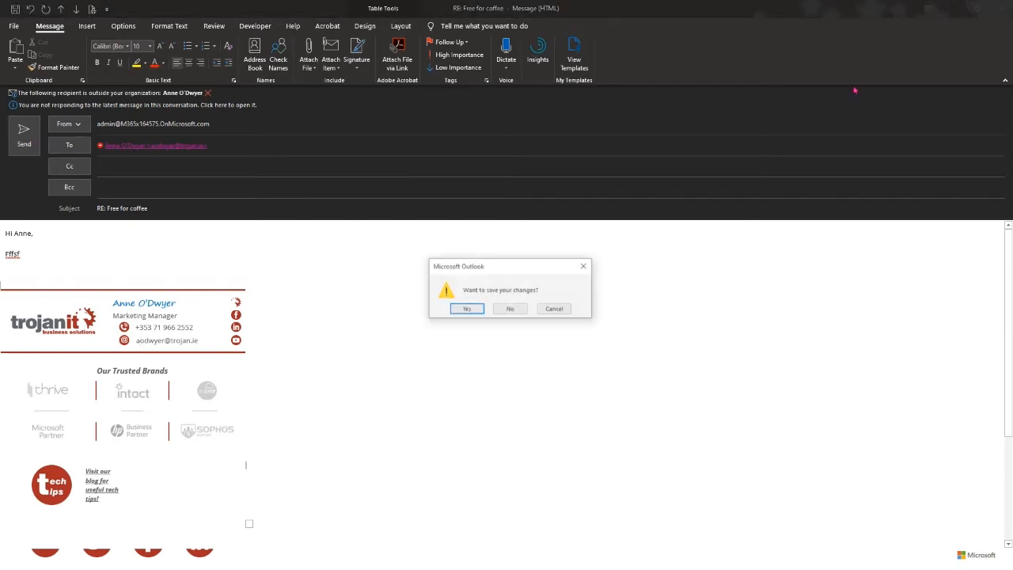
click(522, 310)
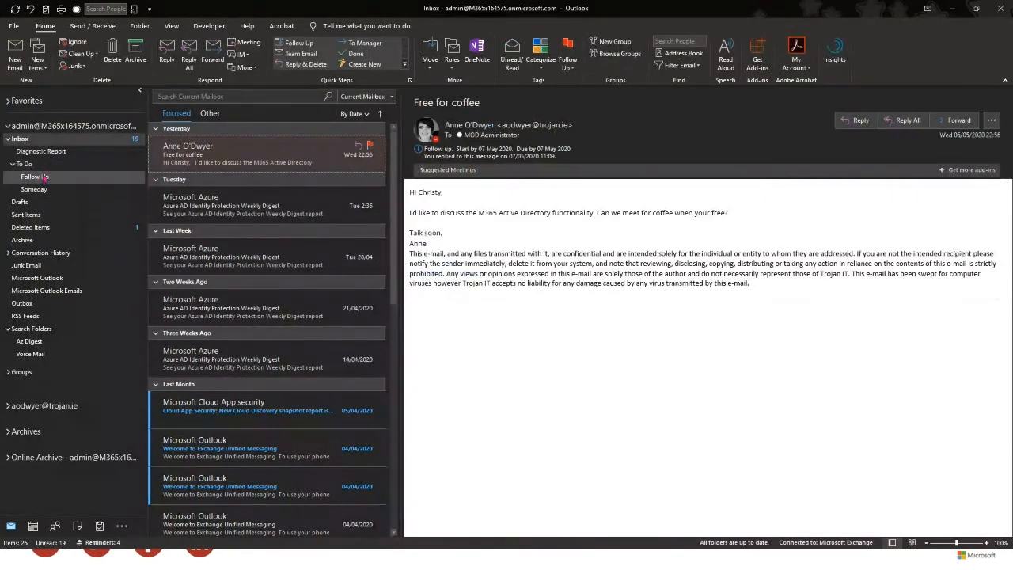
click(41, 190)
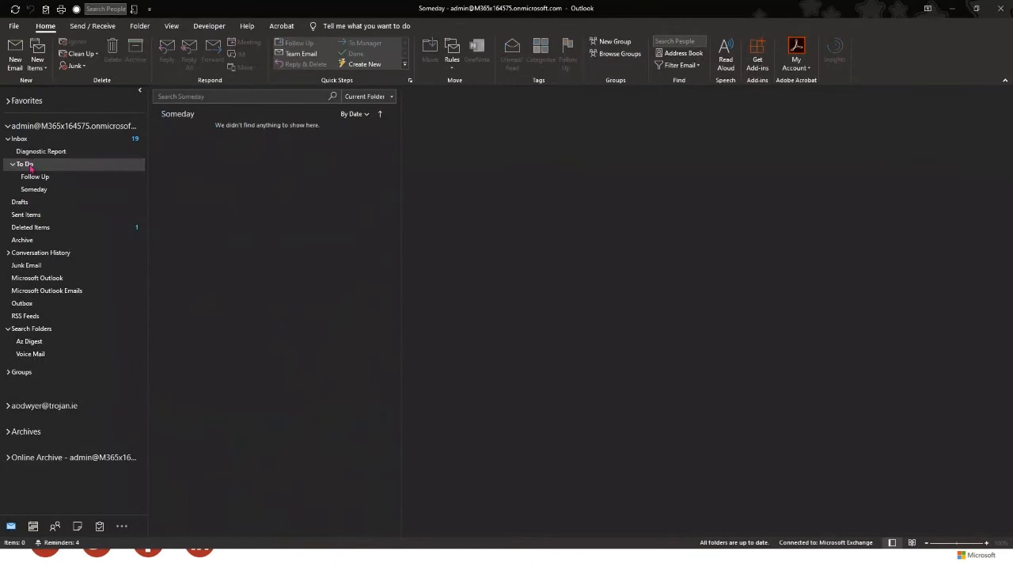
click(79, 166)
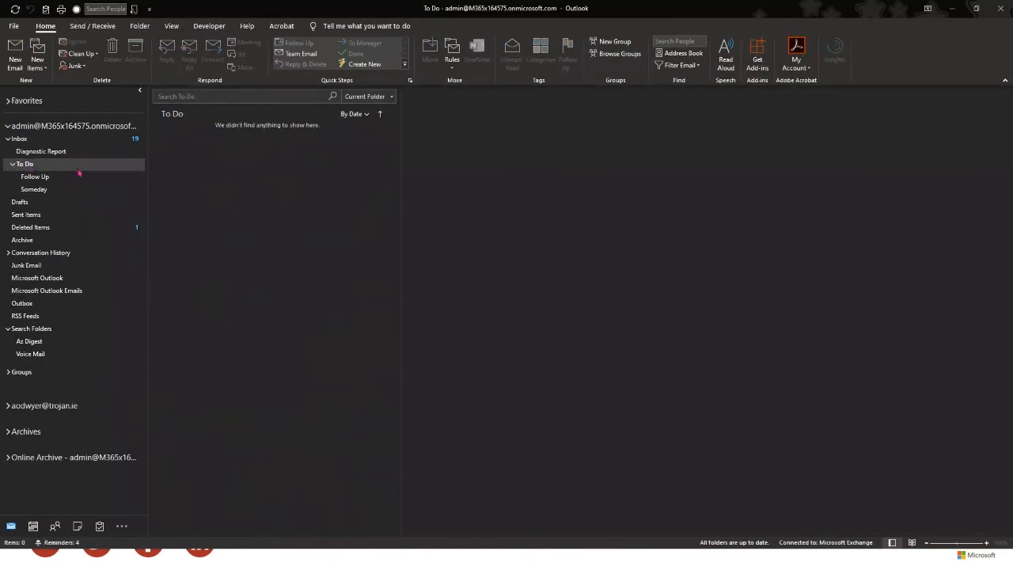
click(20, 139)
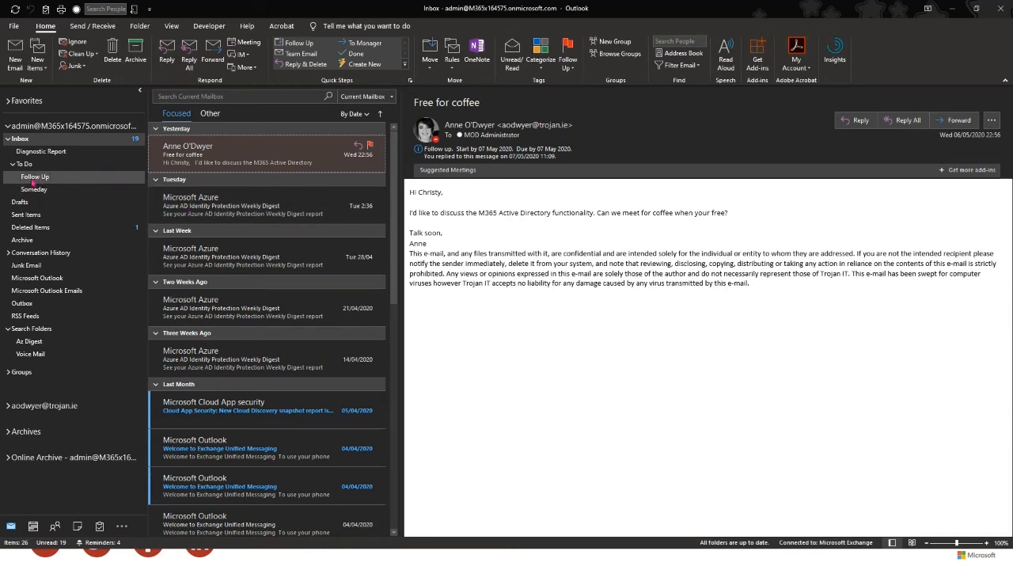
click(32, 140)
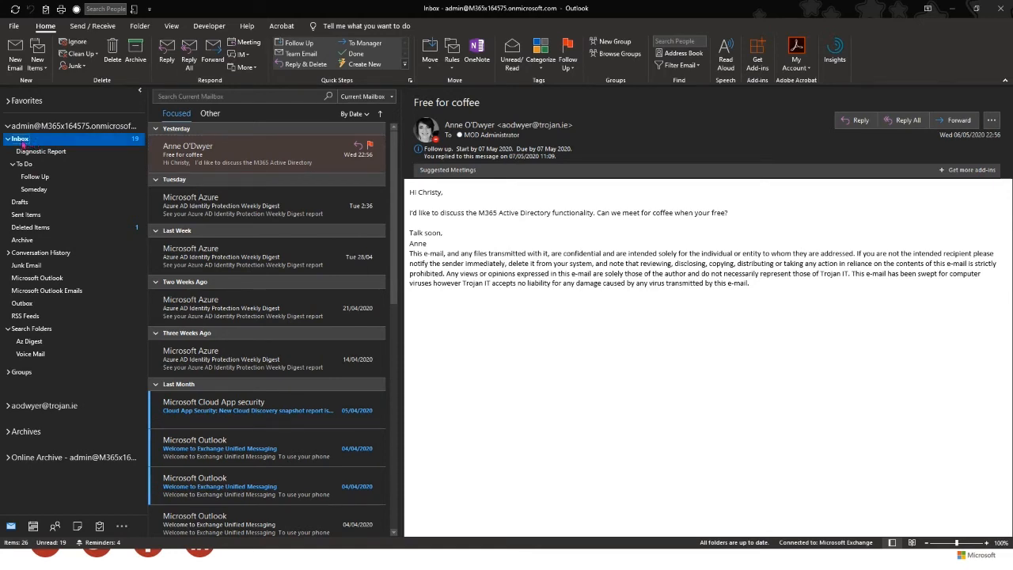
click(8, 139)
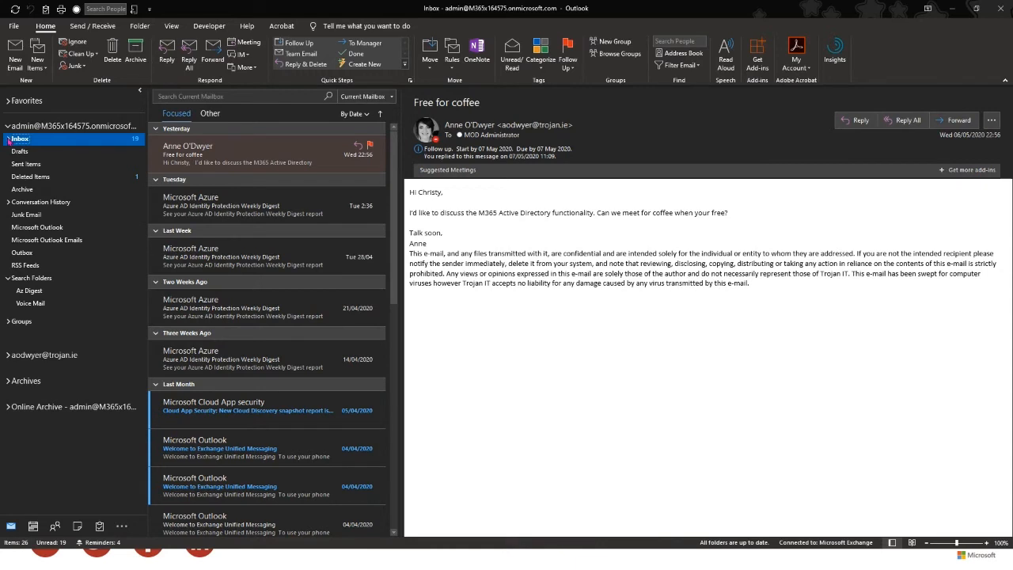
click(8, 139)
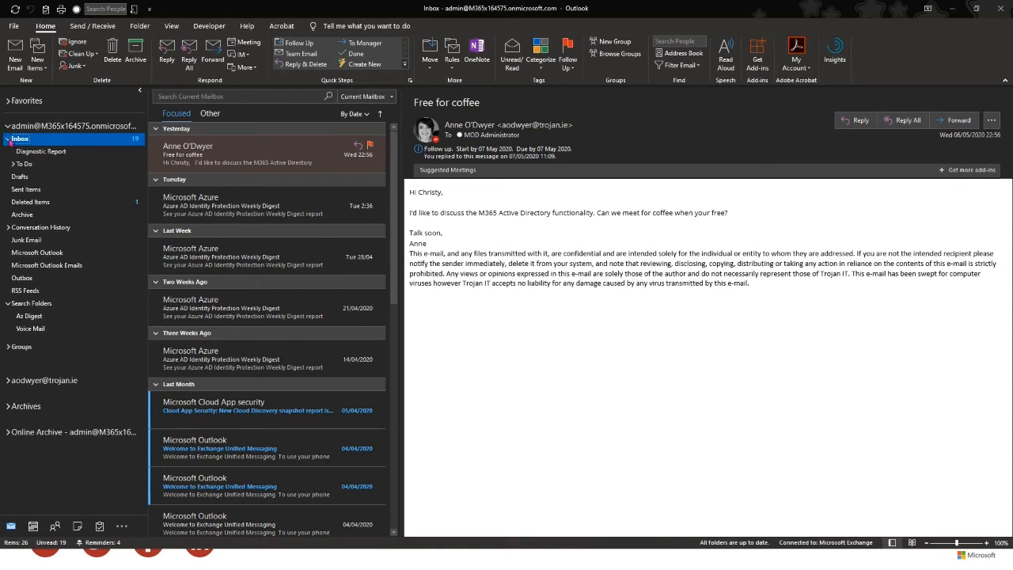
click(8, 140)
click(8, 139)
- Create a new folder named Test inside the Inbox
right_click(34, 142)
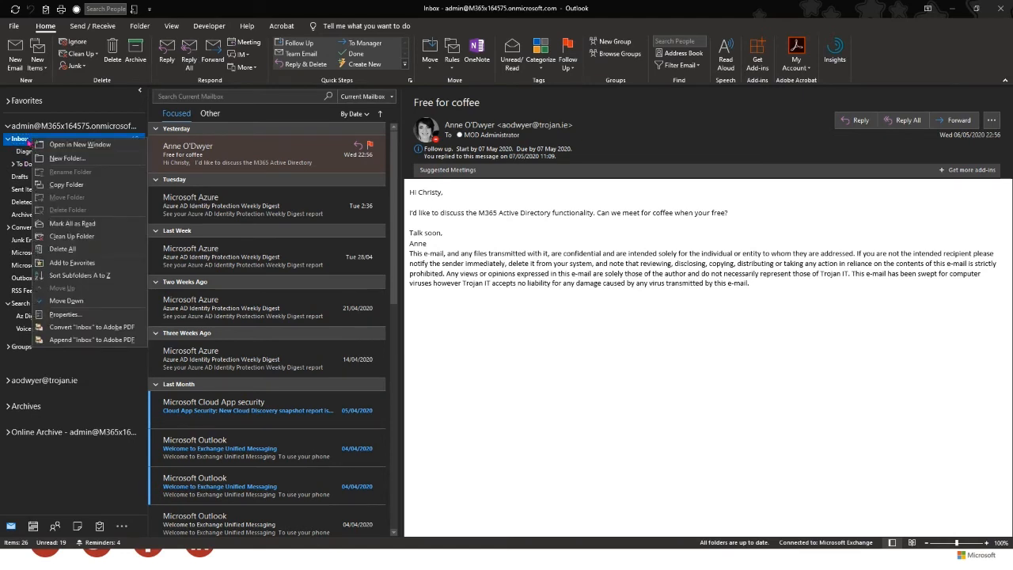
click(26, 140)
right_click(26, 140)
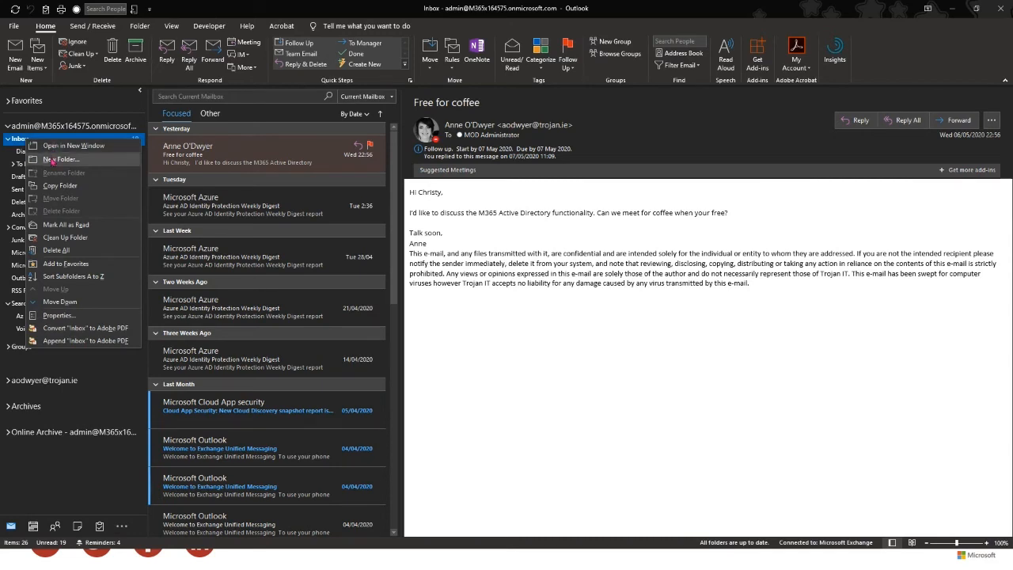
click(52, 160)
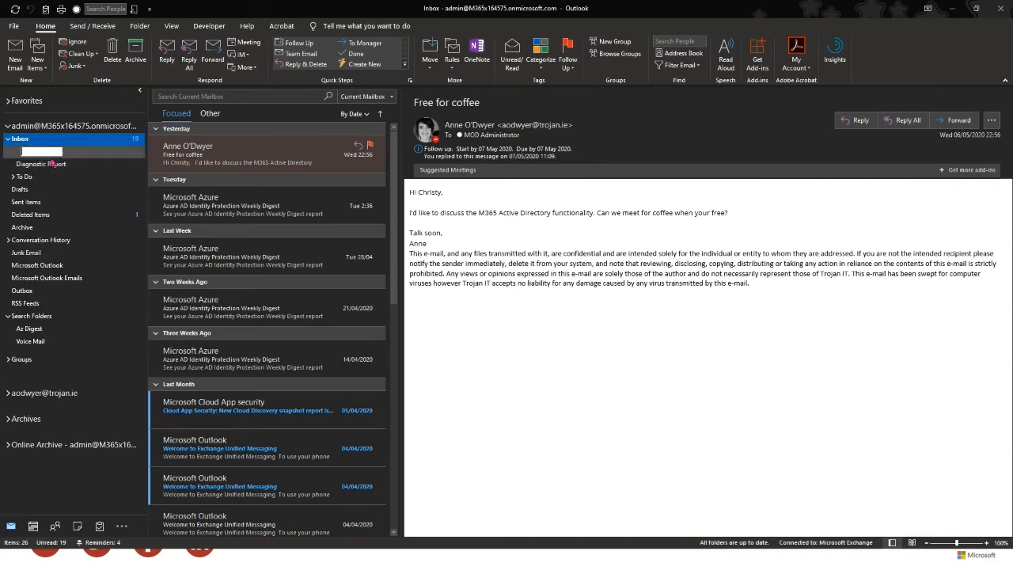
text(Test)
key(Return)
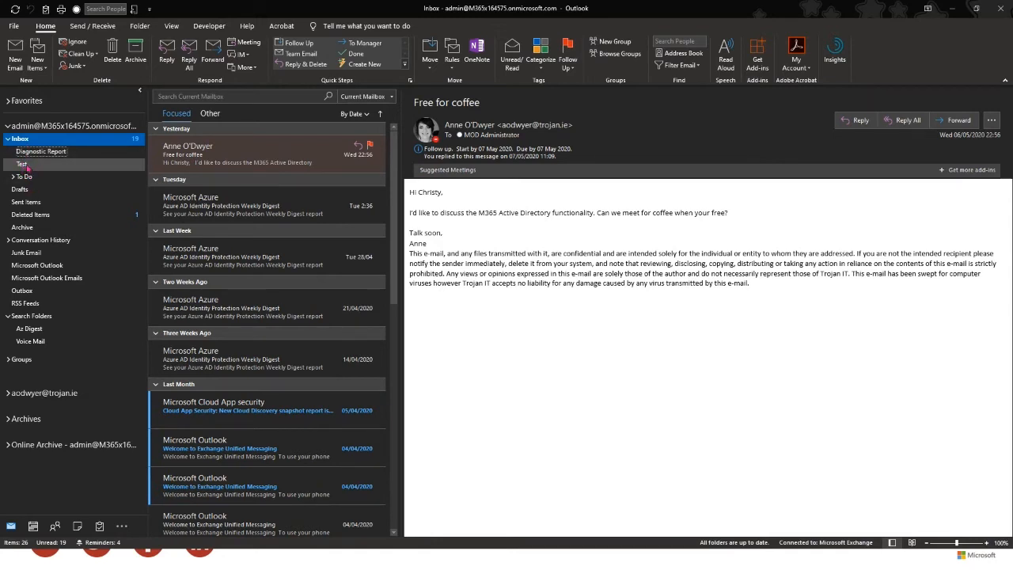
click(23, 164)
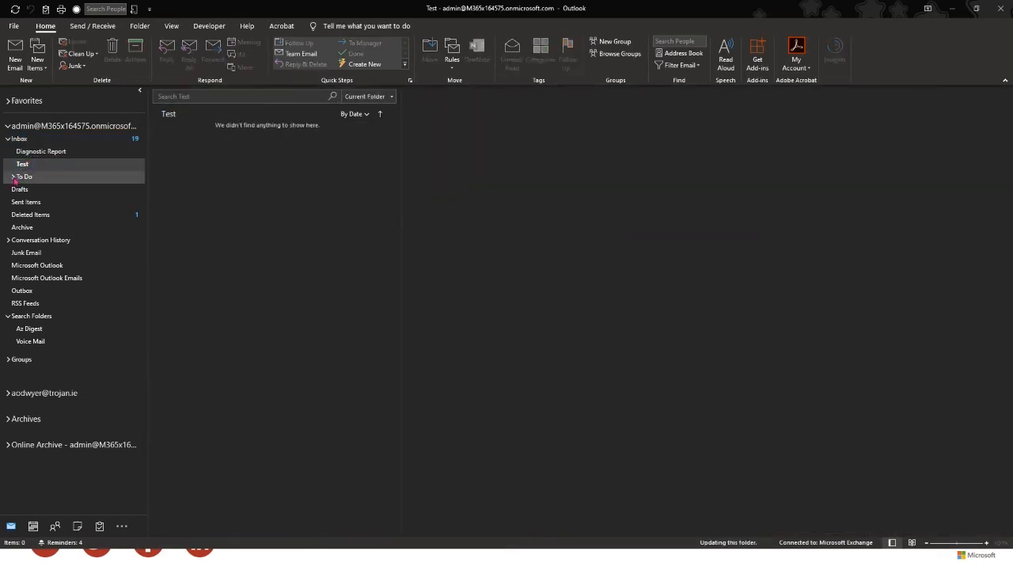
- Create a subfolder named Folder 2 inside Test, then collapse the folder tree
click(11, 177)
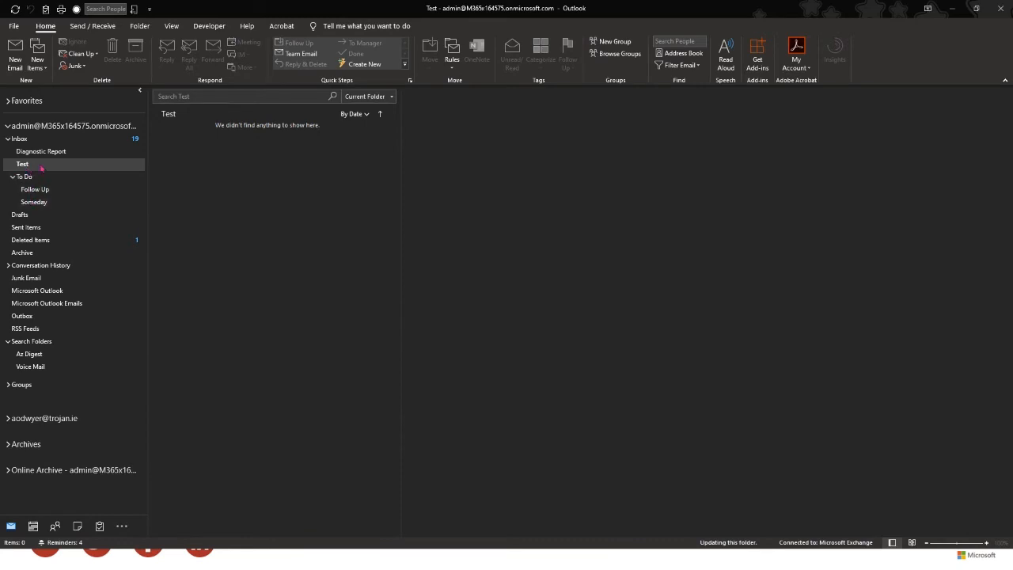
click(35, 166)
right_click(35, 167)
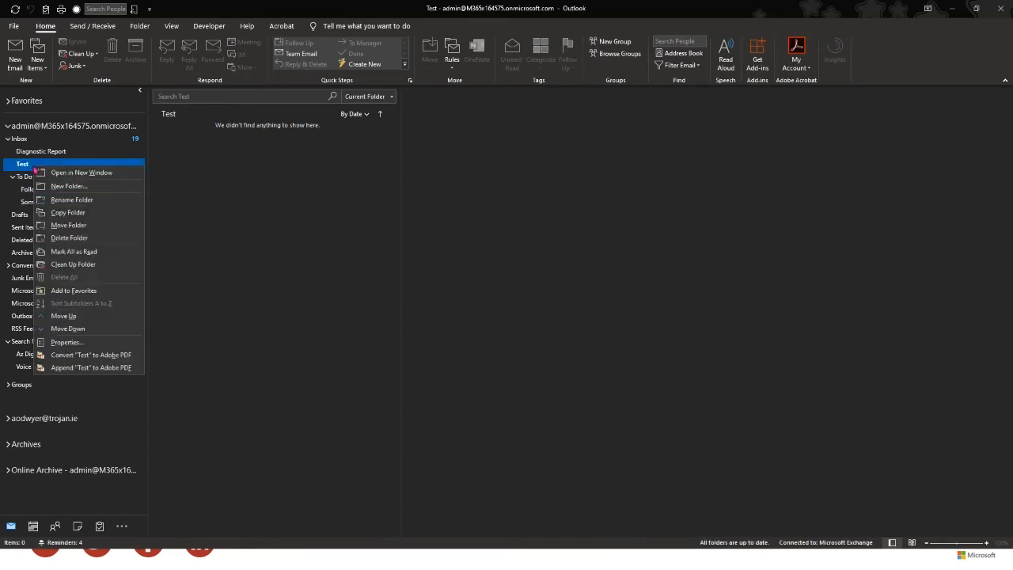
click(62, 187)
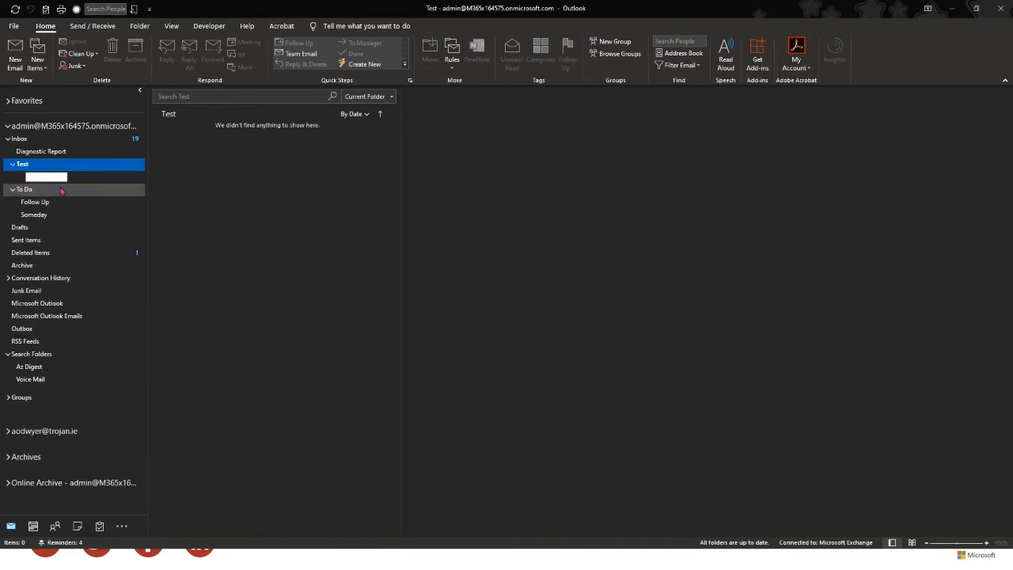
text(Folder 2)
key(Return)
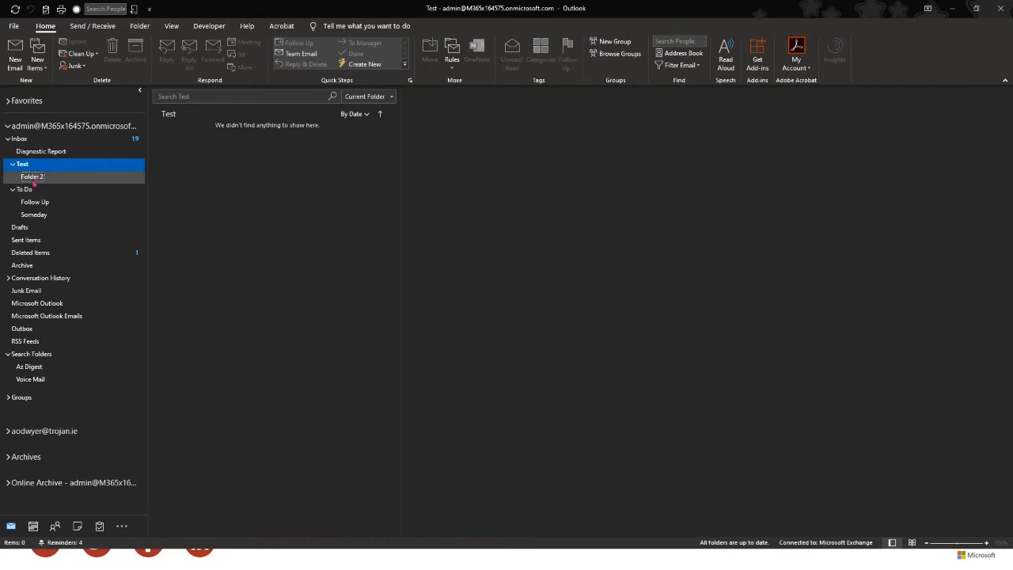
click(34, 180)
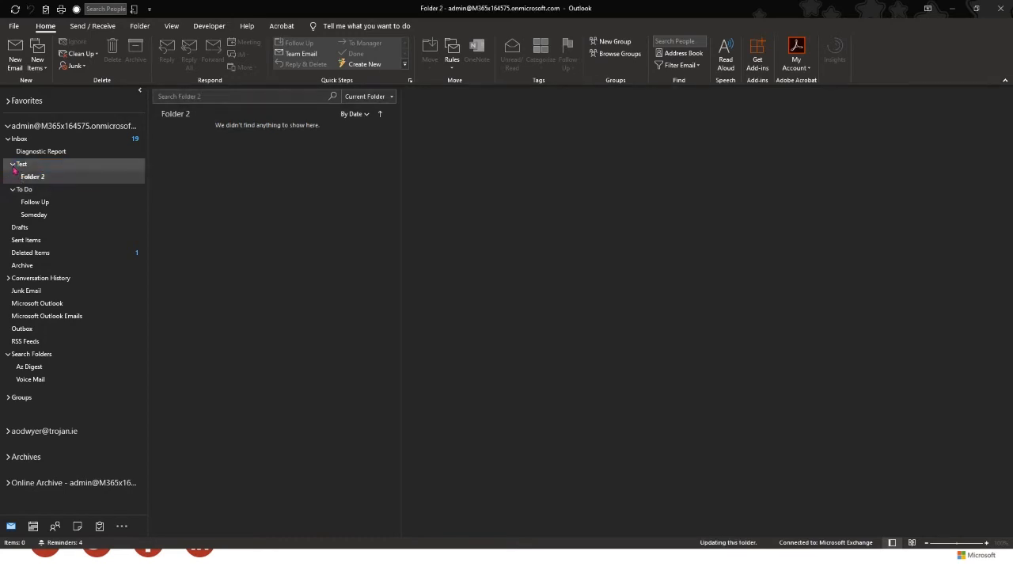
click(13, 164)
click(12, 177)
click(8, 139)
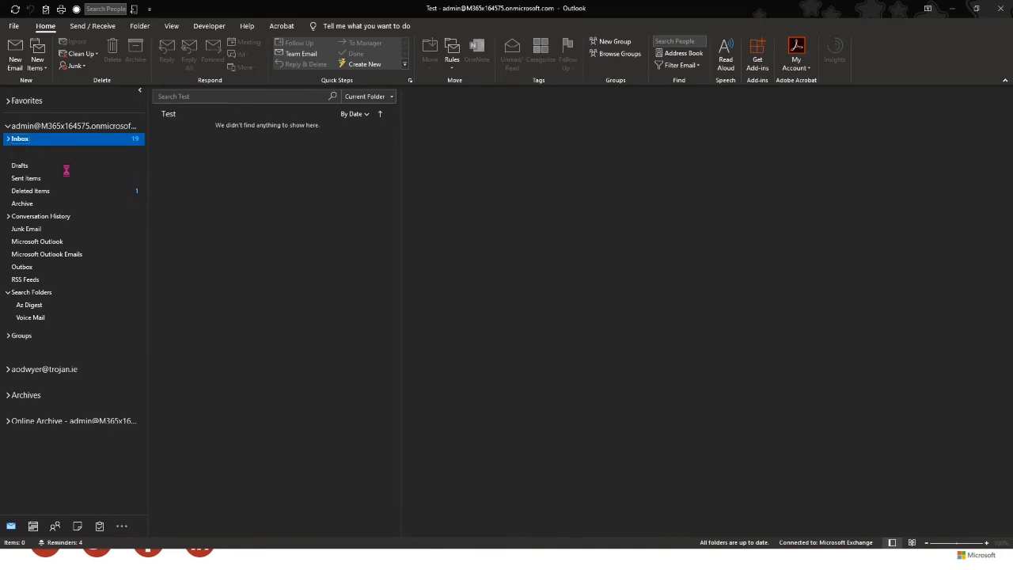
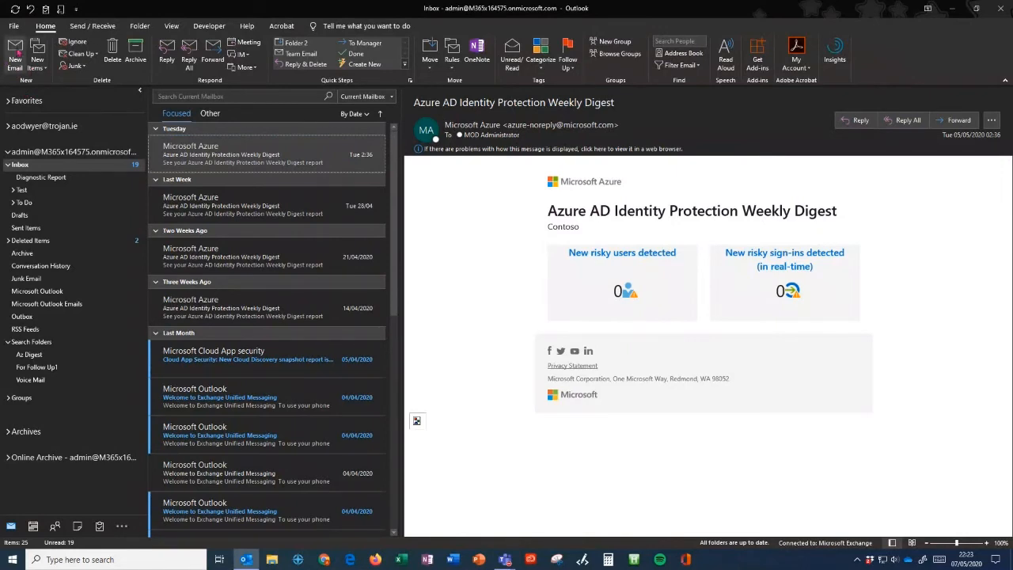
- In a new email, add a signature named with the user's first name plus '- Microsoft'
click(15, 55)
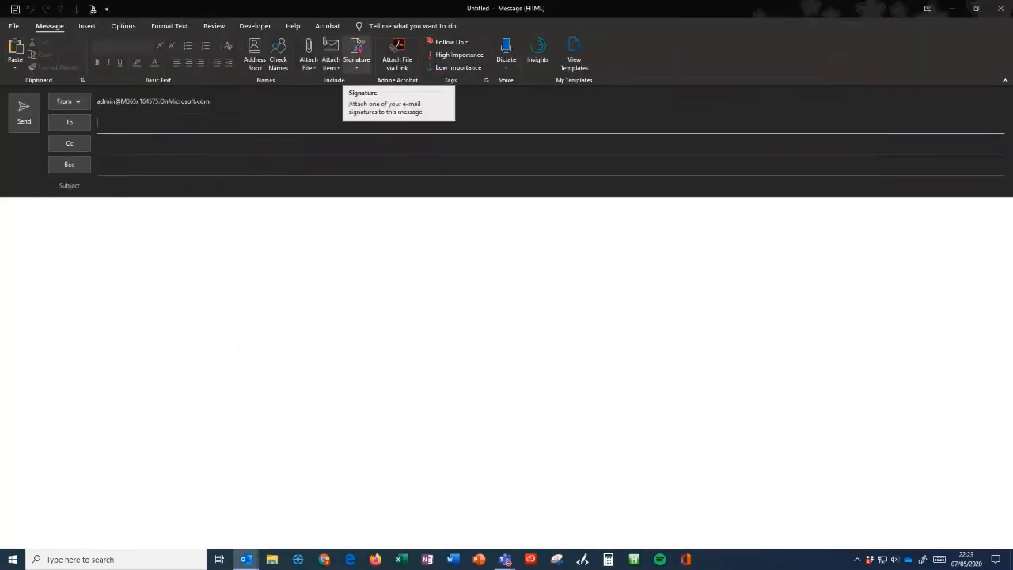
click(358, 49)
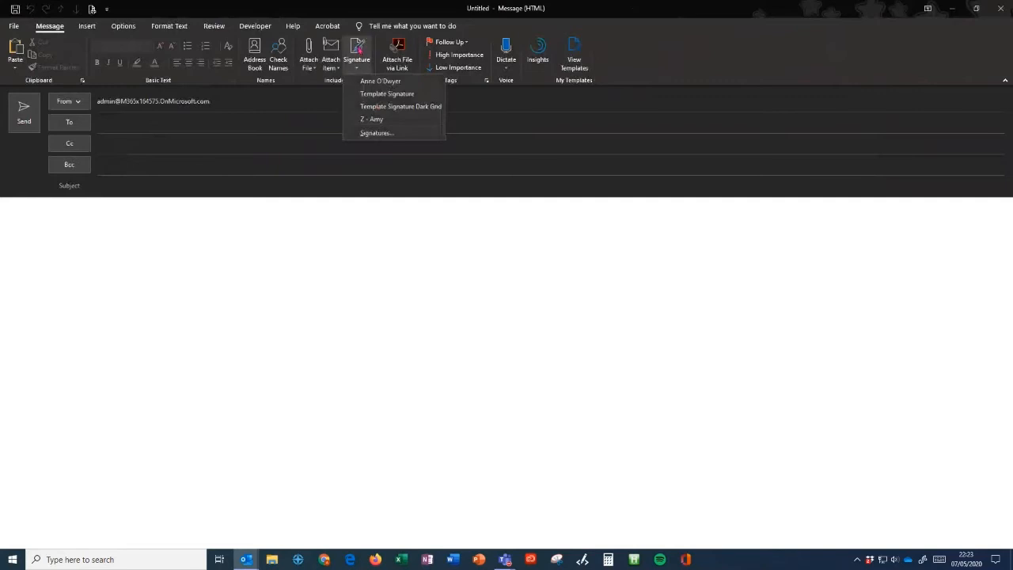
click(411, 134)
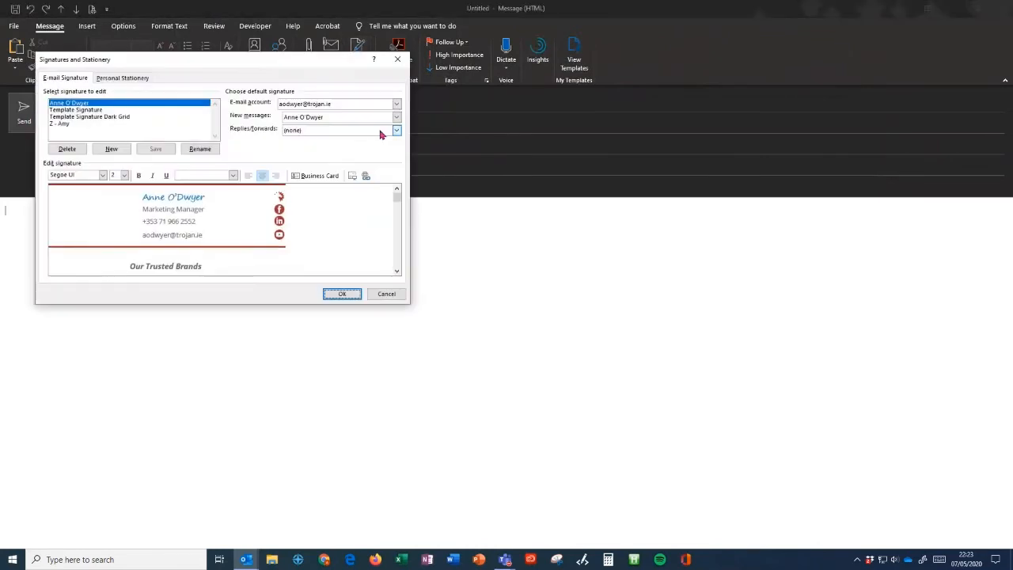
click(111, 150)
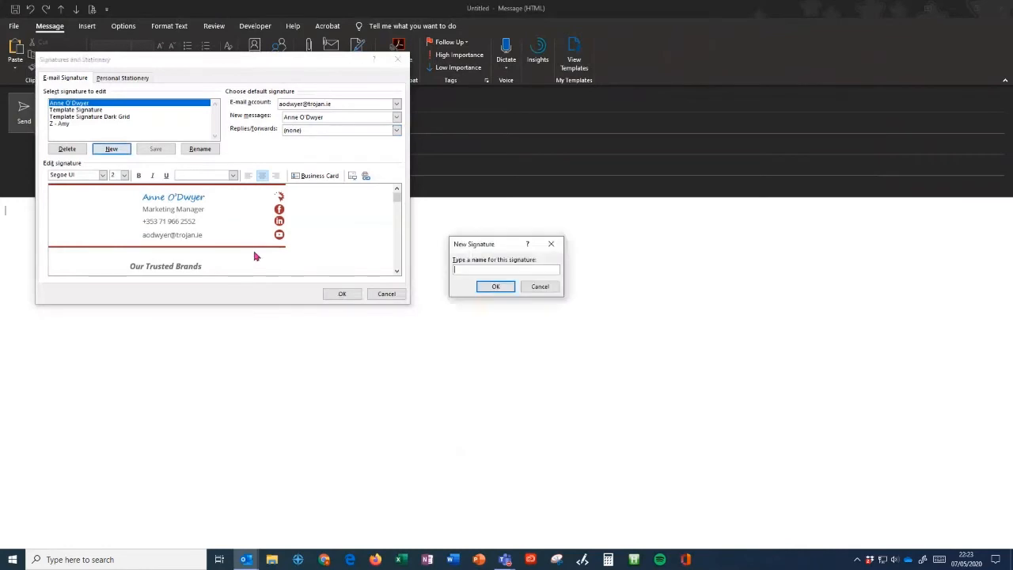
text(Anne - Microsoft)
click(497, 288)
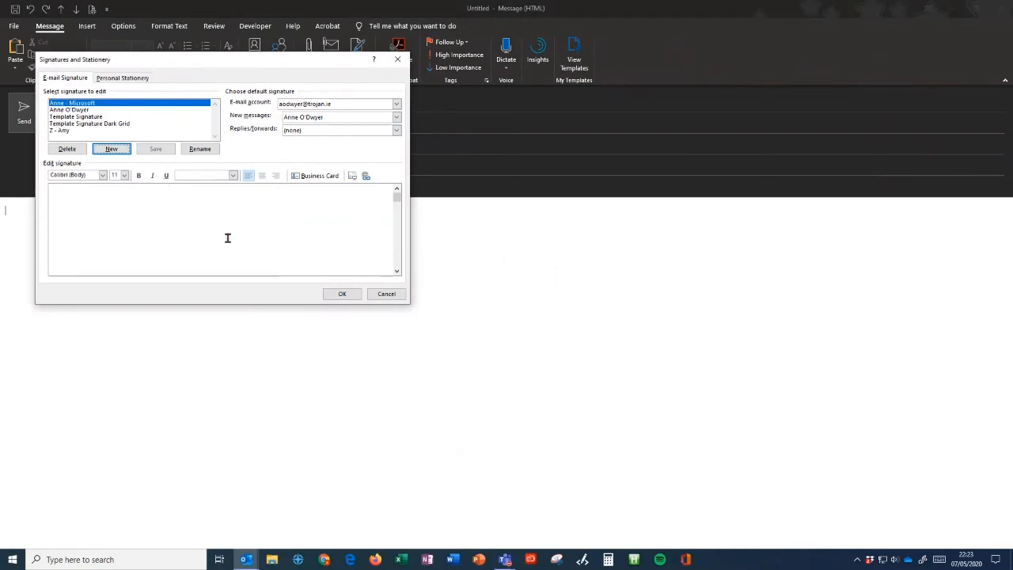
- Type 'Kind regards,' in the signature body with the sender's name on the next line
click(158, 199)
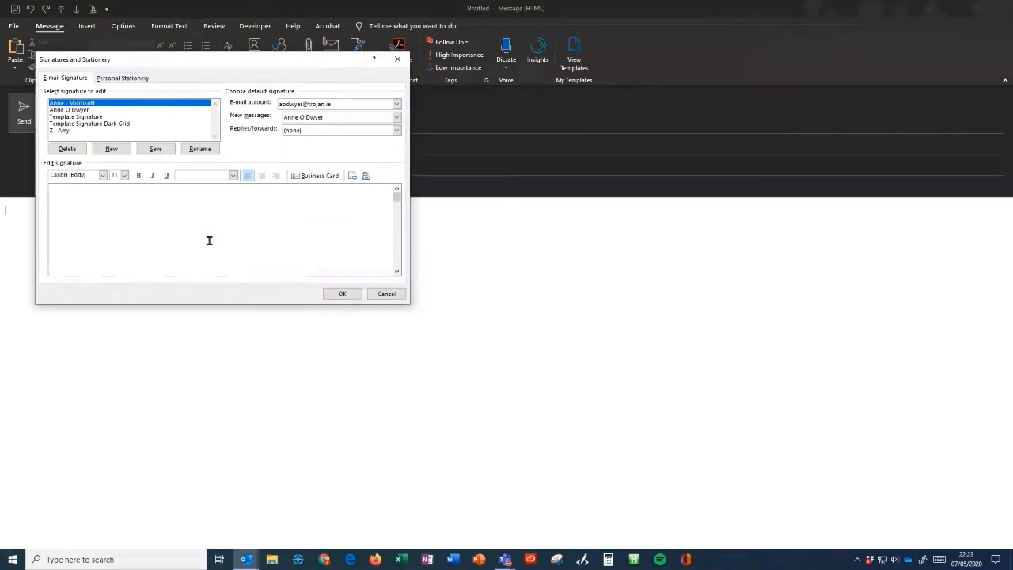
text(Kind regards,)
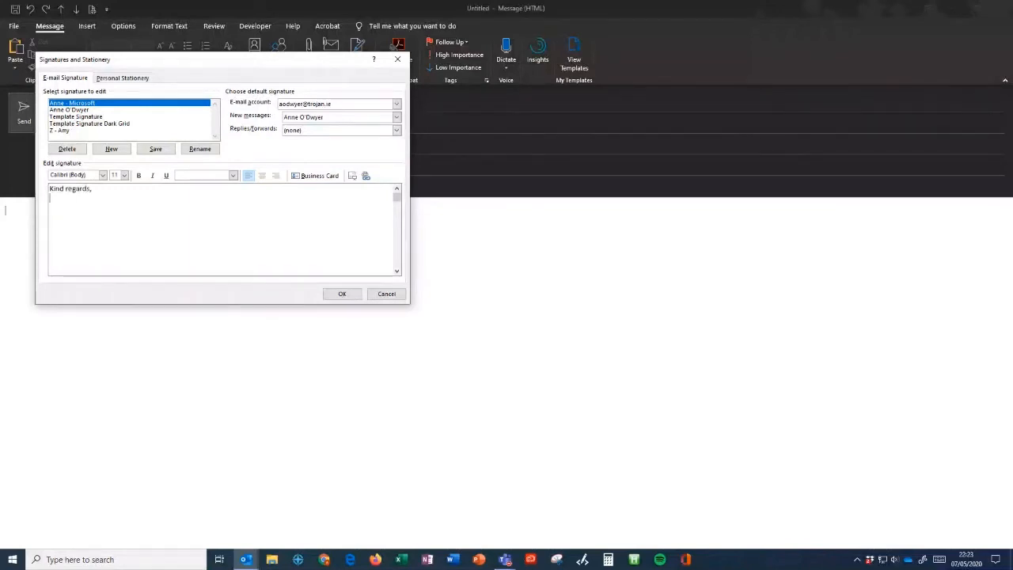
key(Return)
text(Anne O')
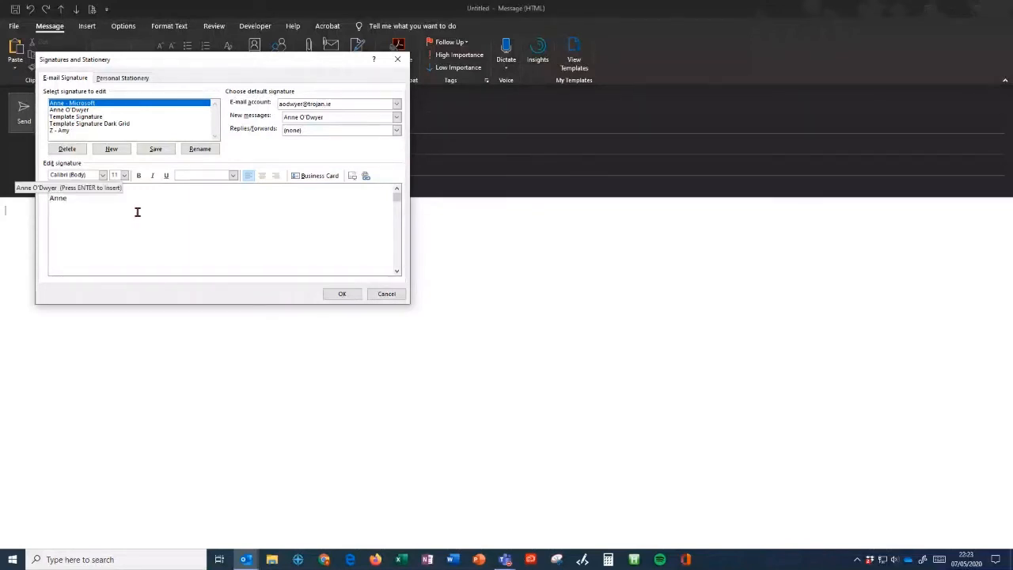
text(Dwye)
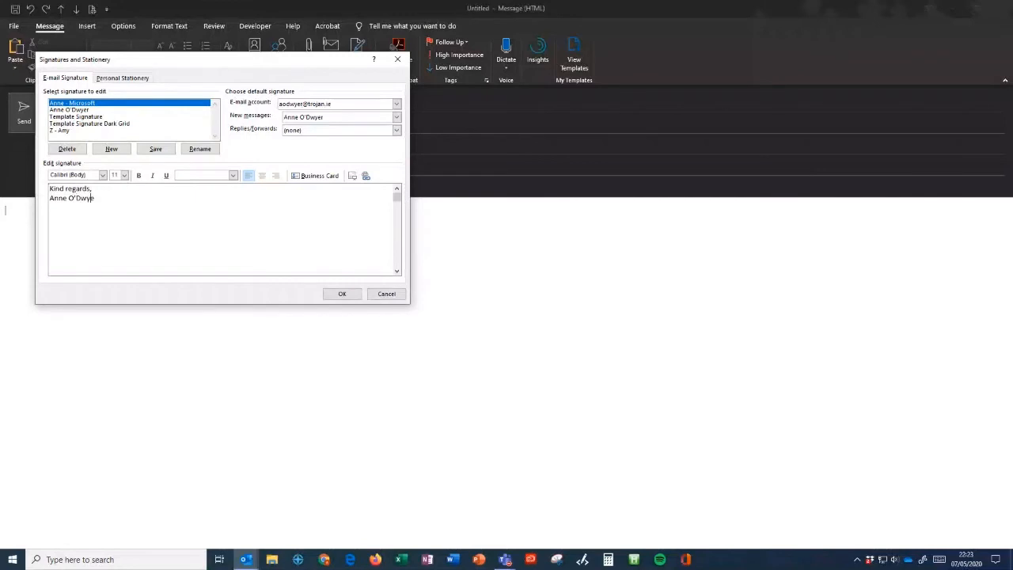
- Set the signature text to size 12 and make the name red, bold and Segoe Script
drag(122, 190, 56, 191)
drag(116, 205, 52, 190)
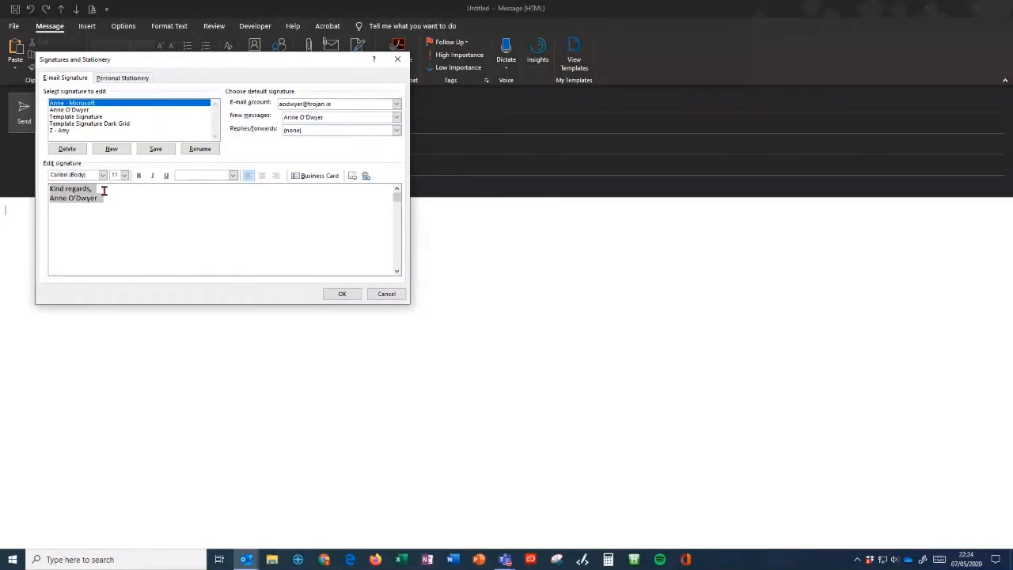
click(124, 175)
click(117, 223)
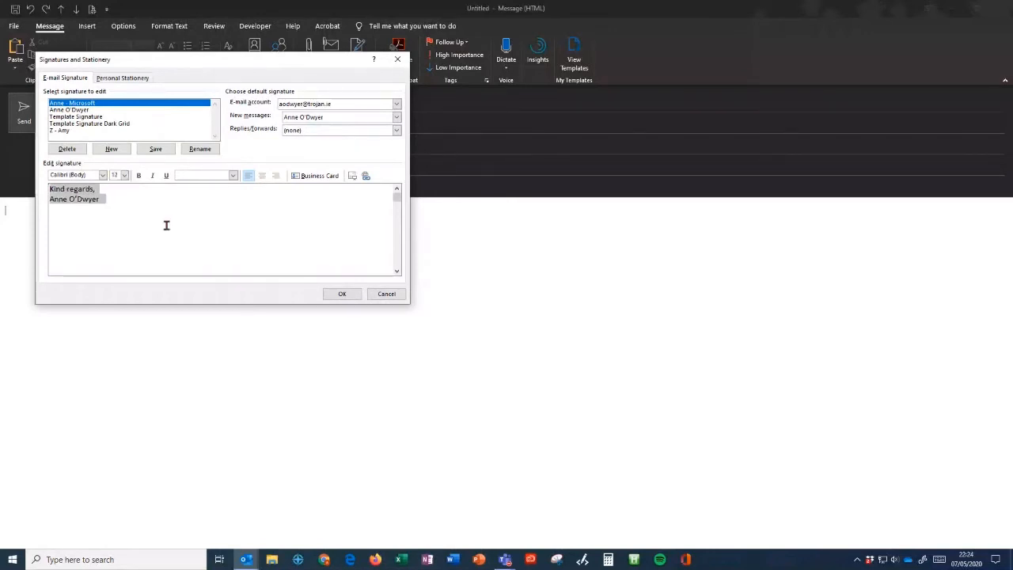
click(232, 175)
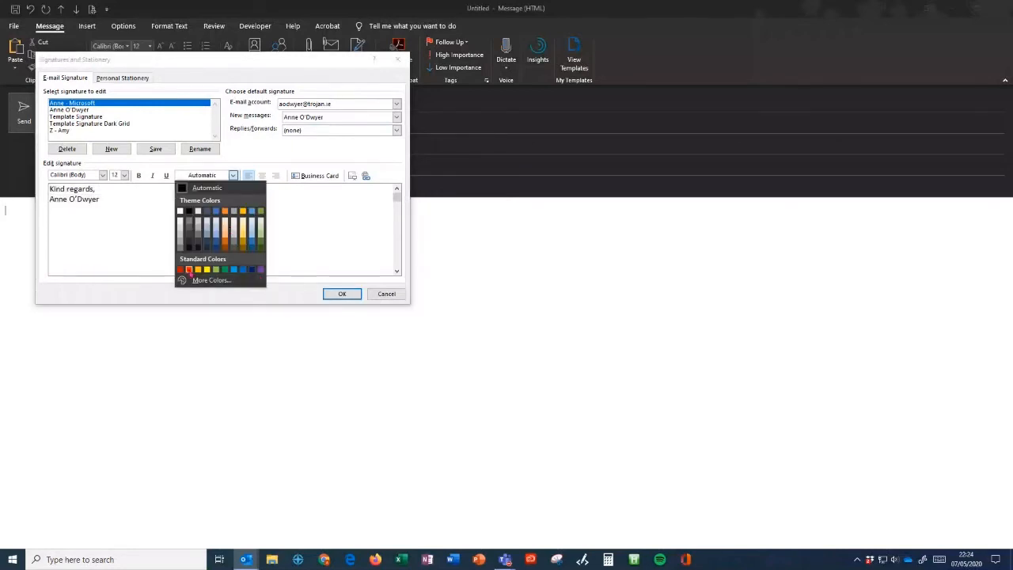
click(189, 269)
key(ctrl+b)
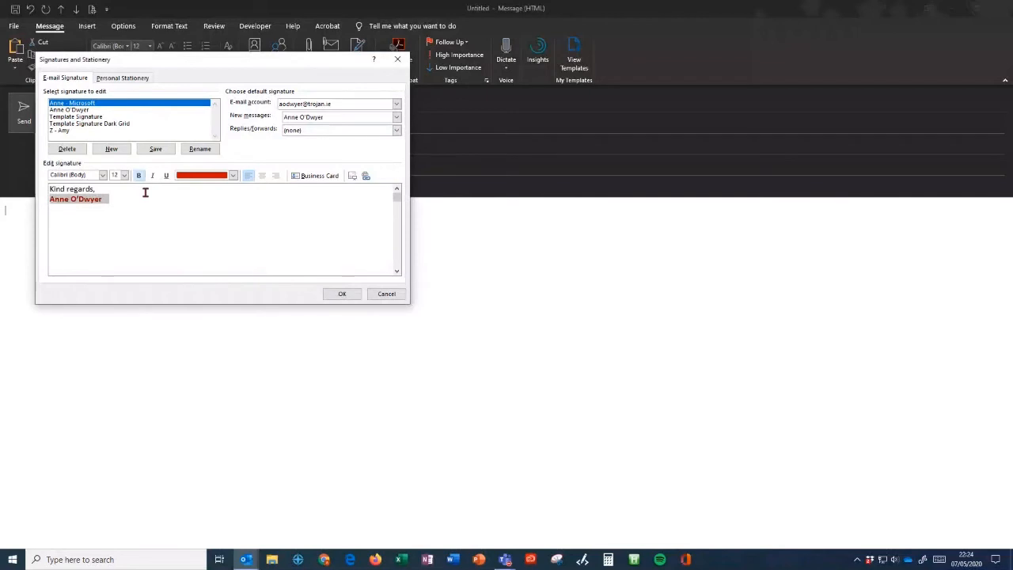
click(103, 175)
click(108, 210)
click(150, 191)
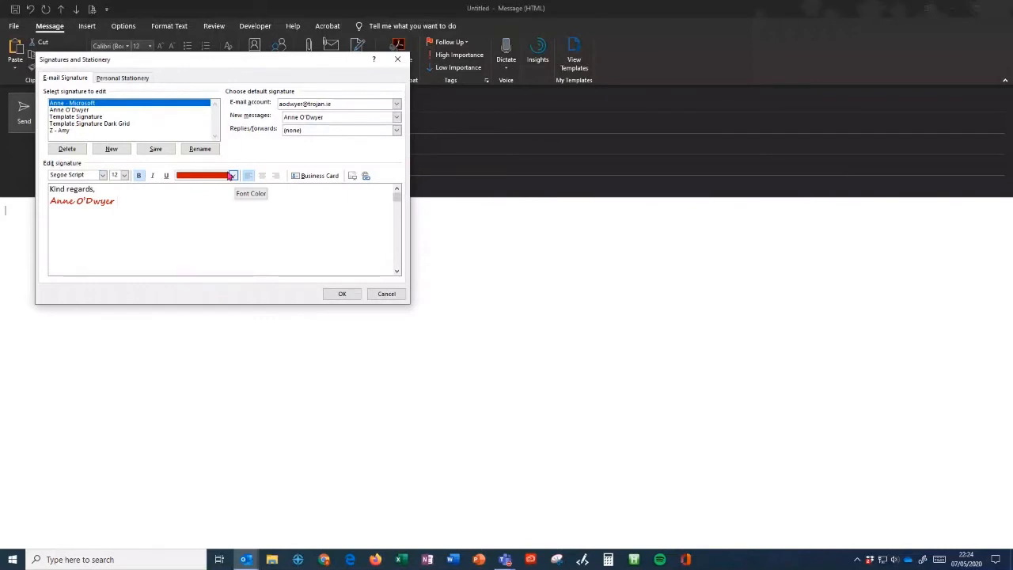
key(Return)
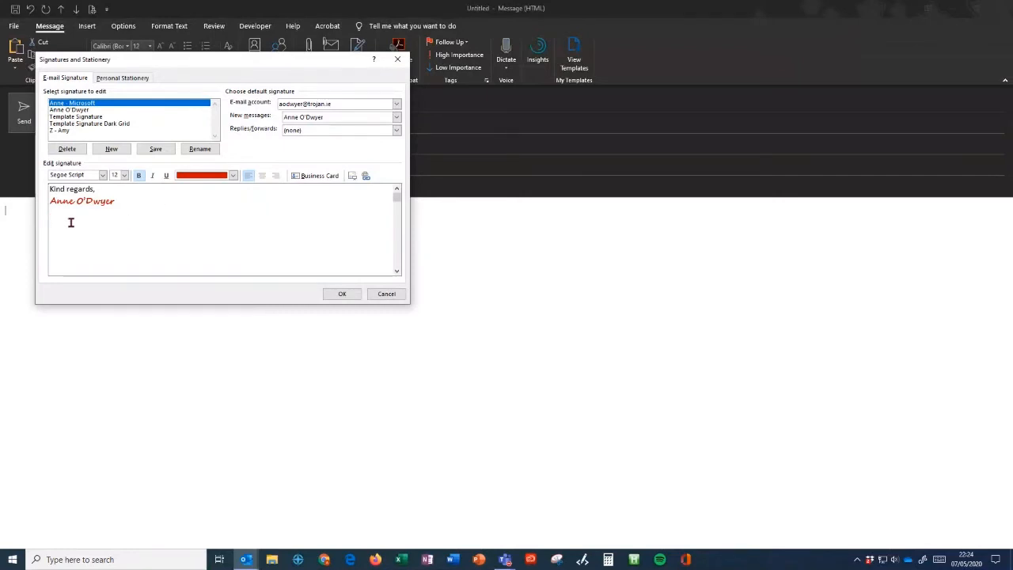
click(354, 179)
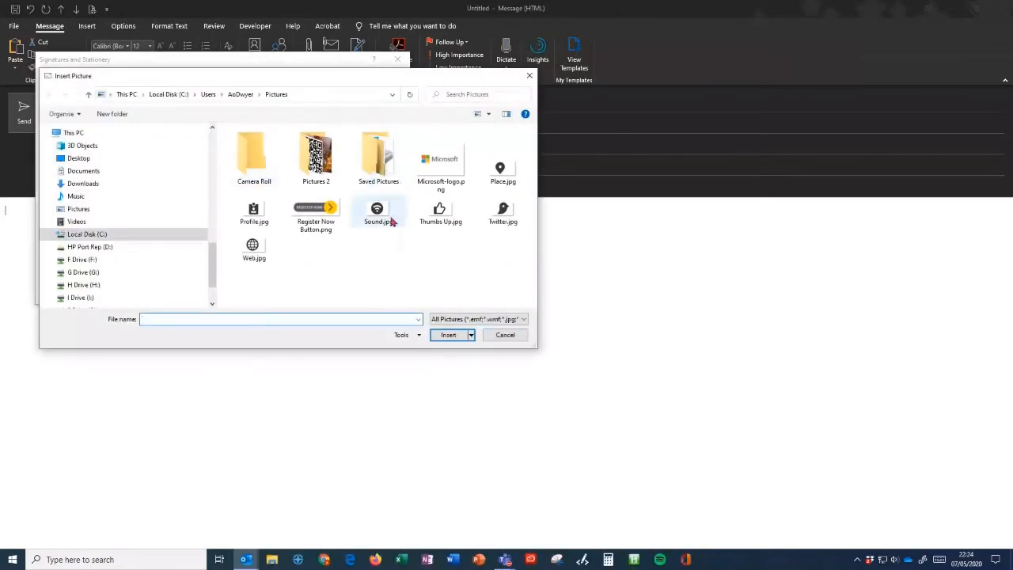
- Insert Microsoft-logo.png below the name in the signature and select the logo
click(449, 161)
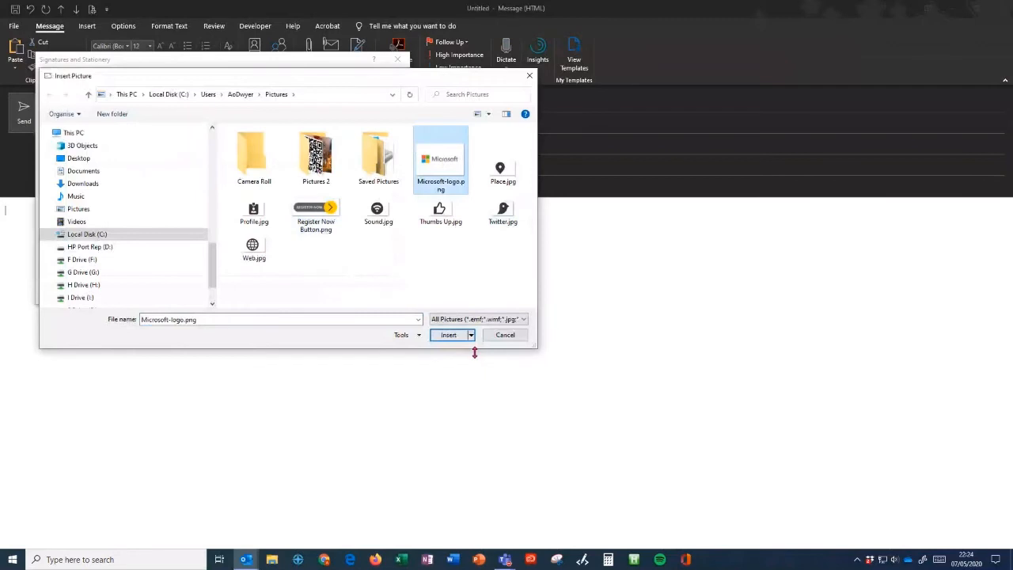
click(453, 335)
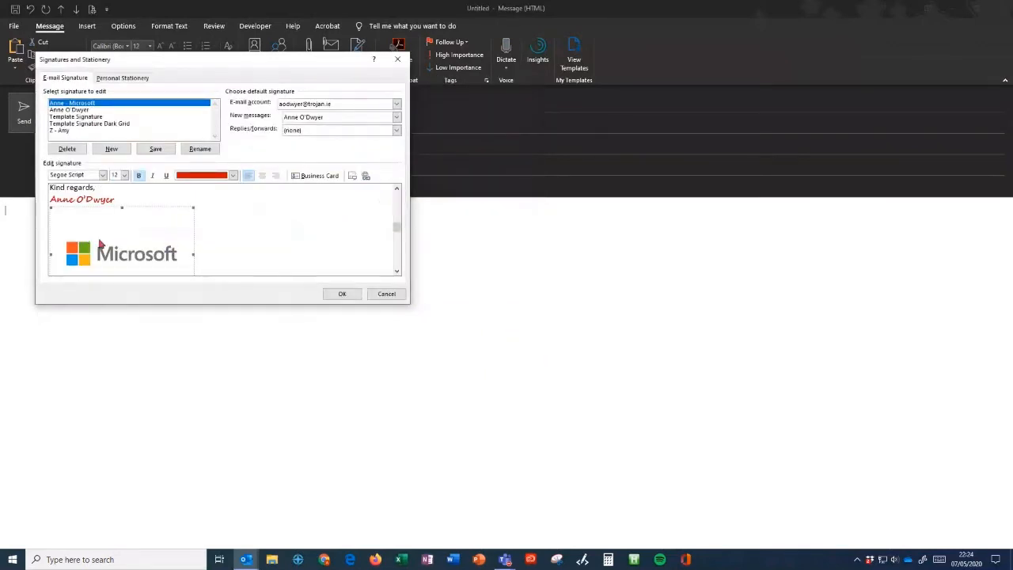
click(195, 210)
scroll(171, 207, down, 2)
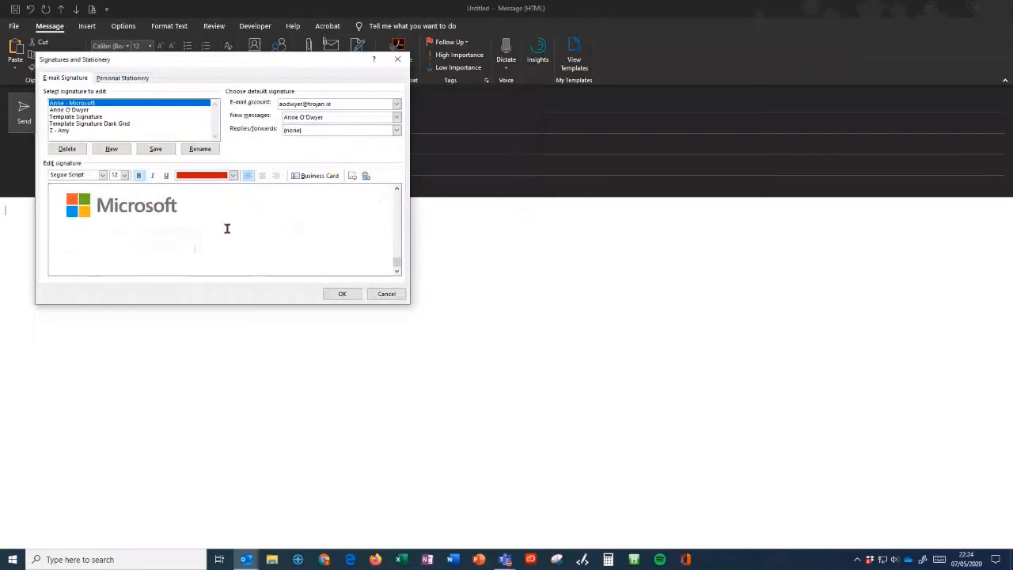
drag(398, 262, 399, 207)
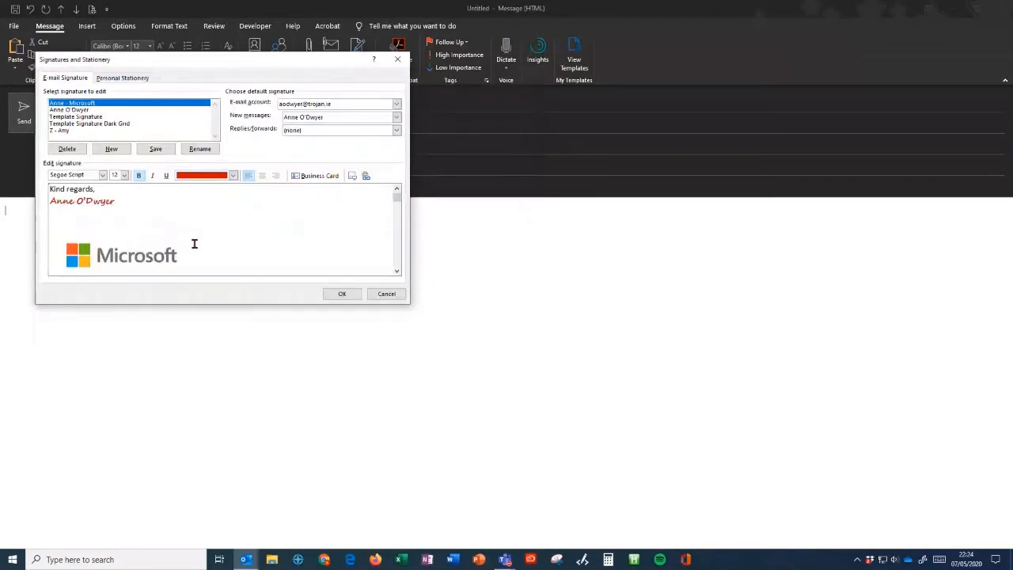
click(102, 253)
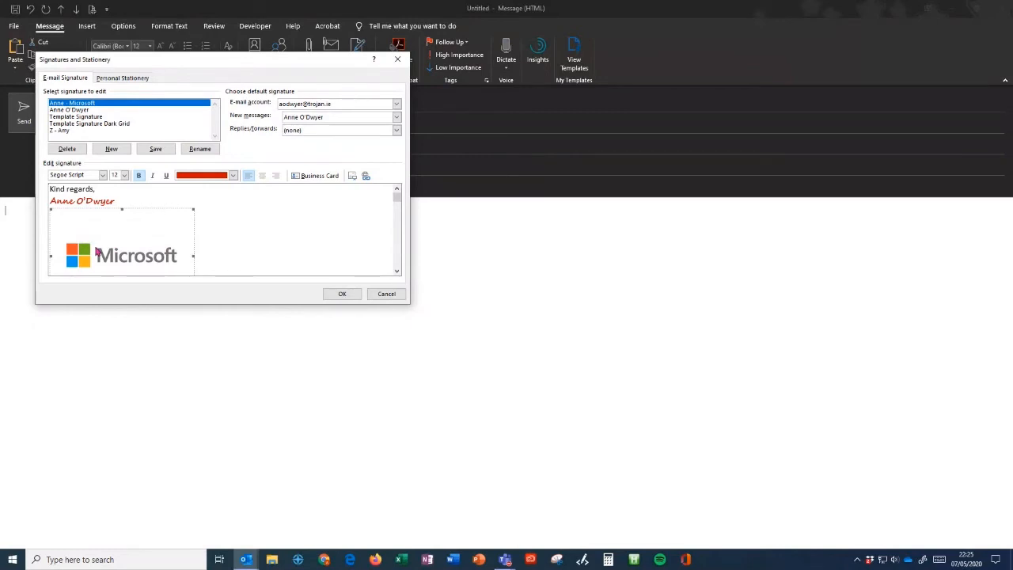
click(366, 176)
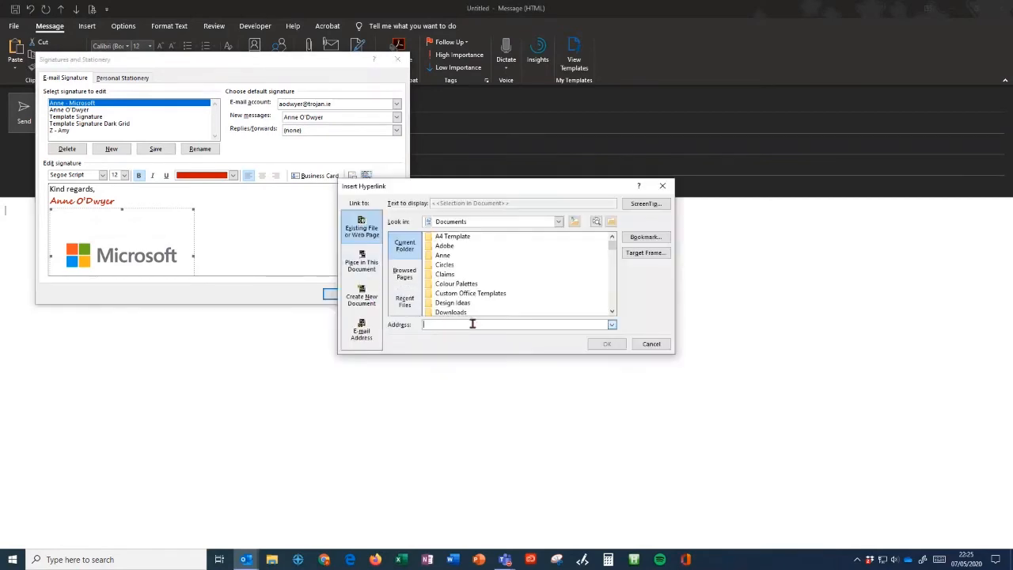
text(www.microsoft)
key(ctrl+a)
text(https://www.microsoft.com)
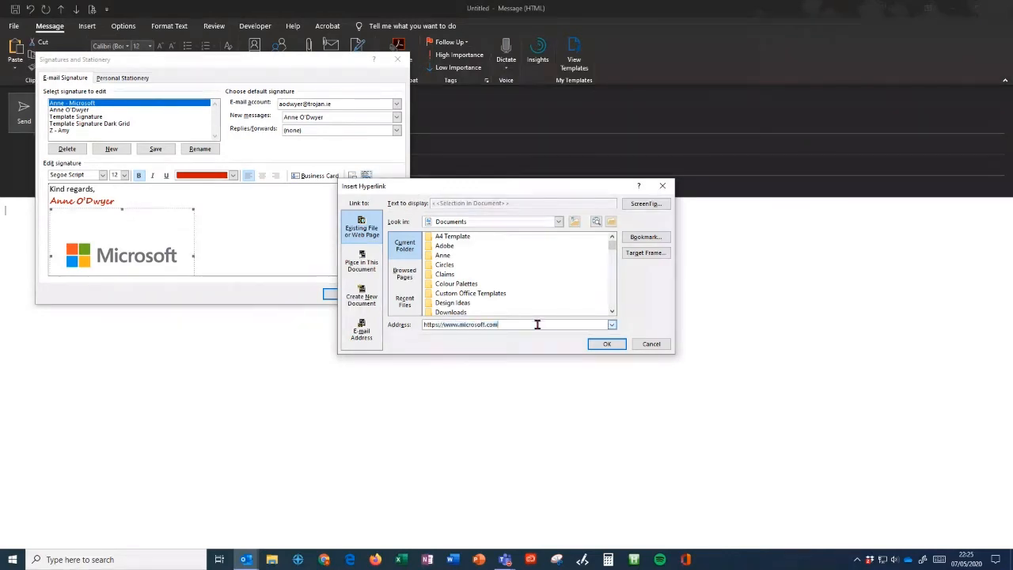
click(606, 344)
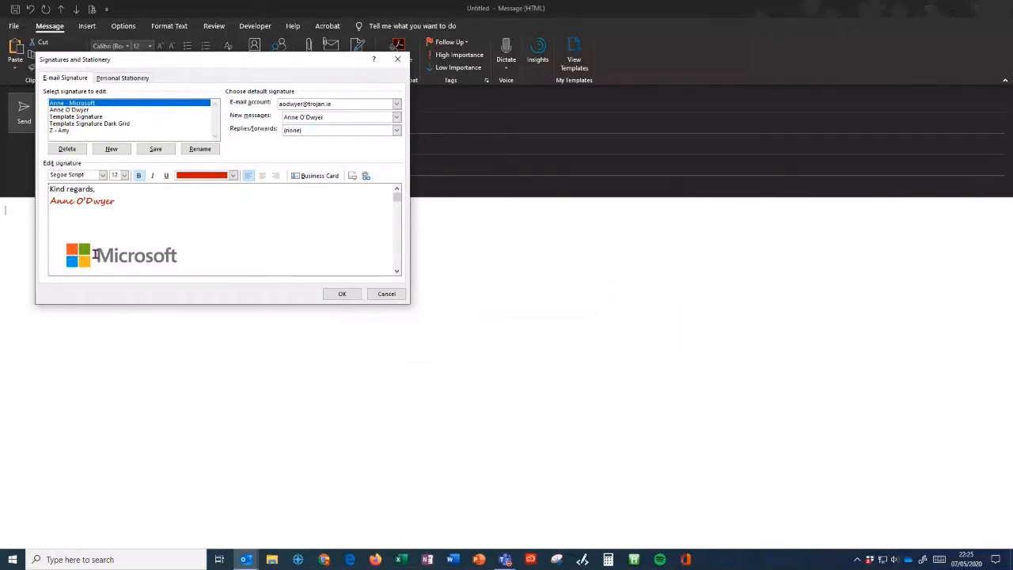
- Crop the signature logo 0.5 cm on each side through its picture formatting settings
click(123, 242)
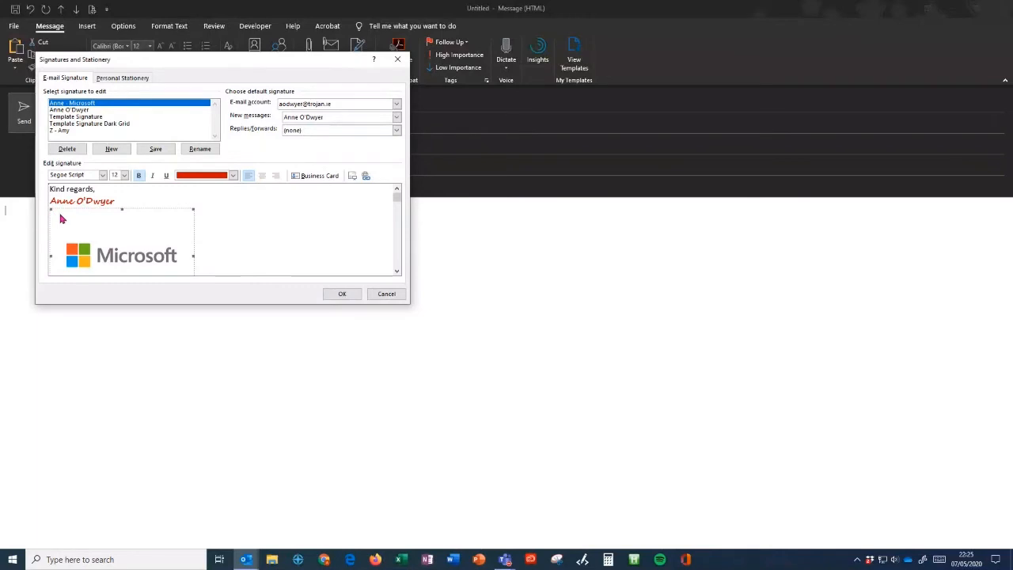
right_click(108, 227)
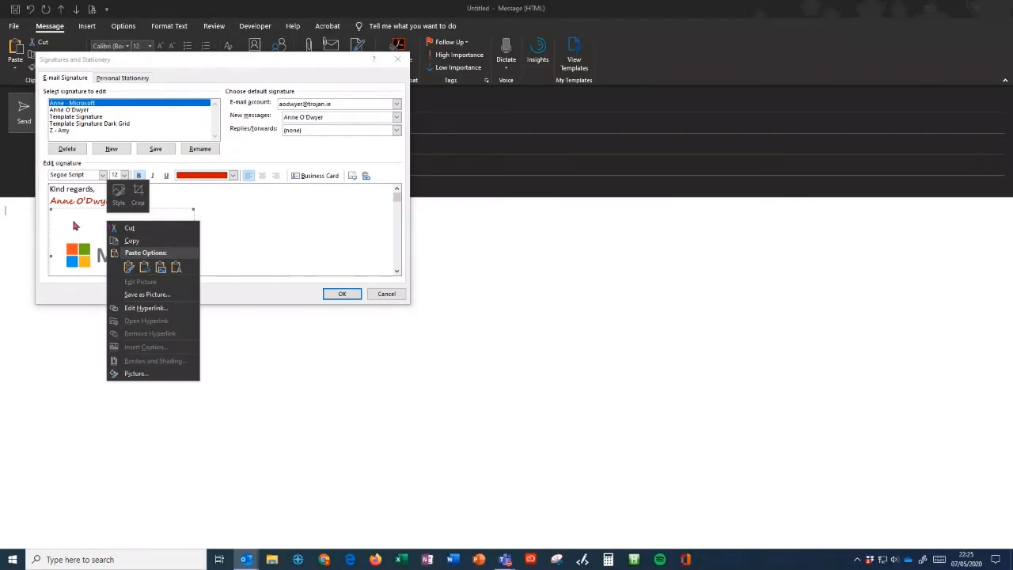
click(146, 377)
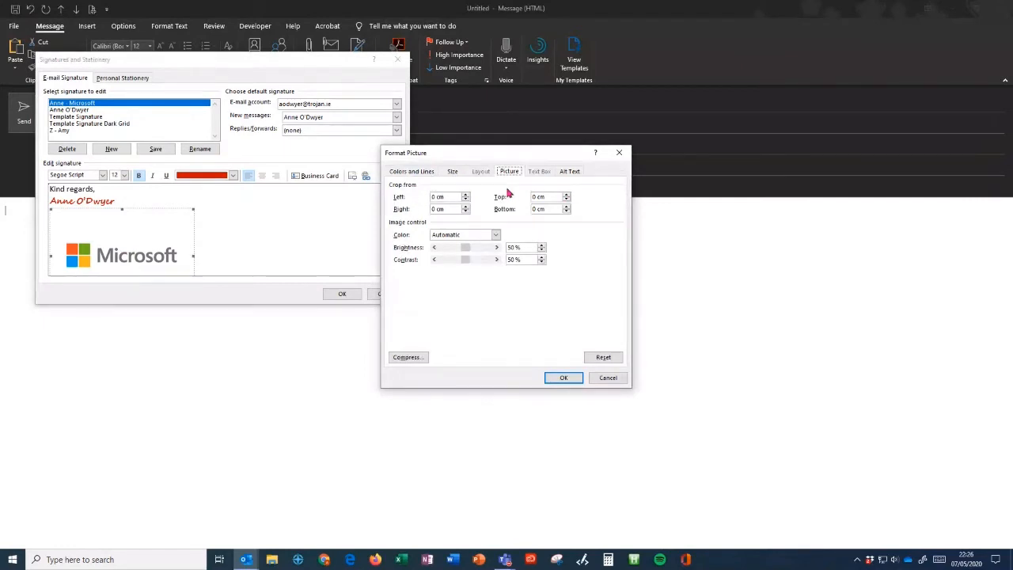
click(466, 195)
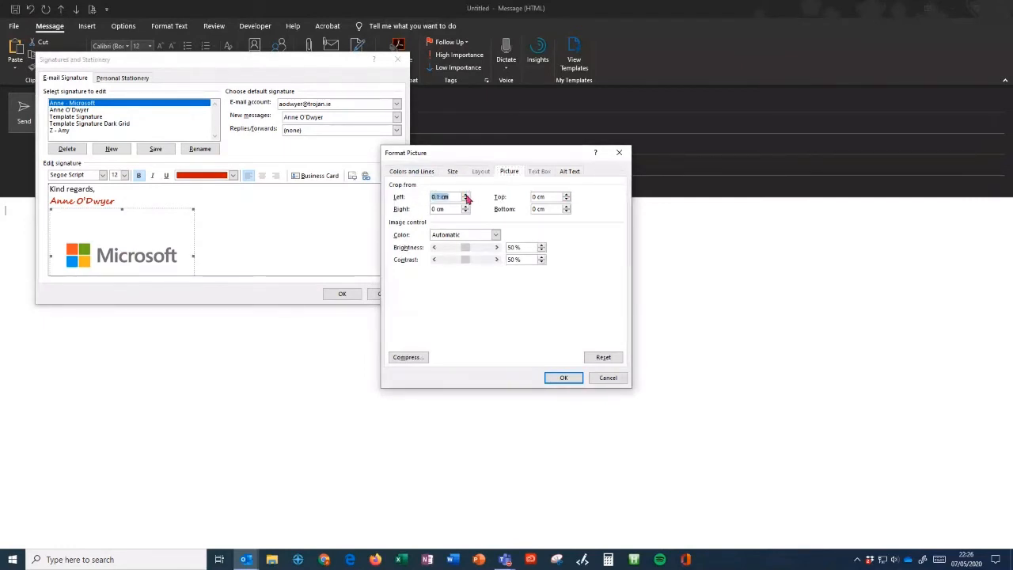
click(466, 195)
click(466, 207)
click(465, 206)
click(465, 206)
click(466, 206)
click(466, 207)
click(567, 195)
click(566, 195)
click(567, 195)
click(567, 195)
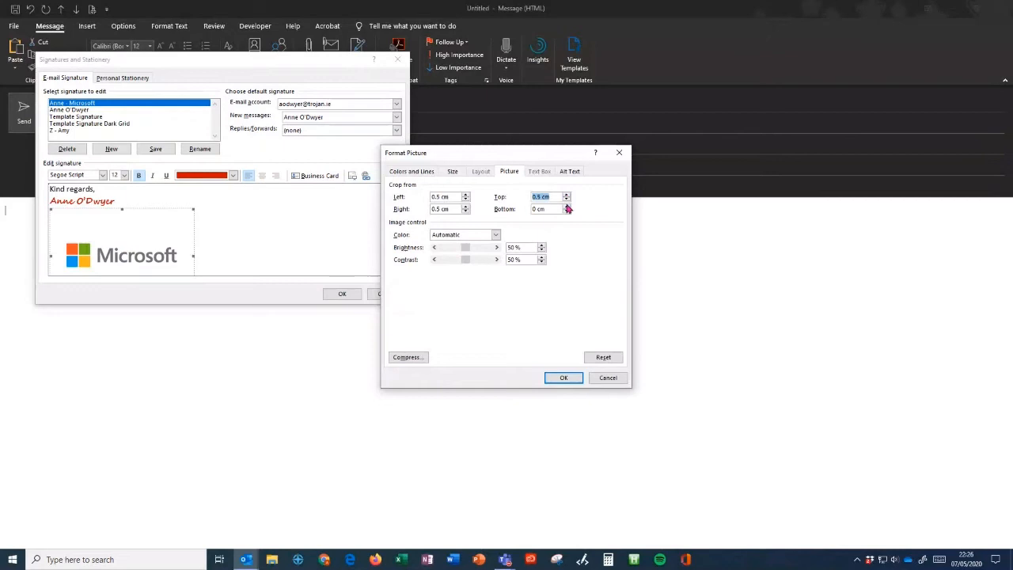
click(567, 207)
click(566, 207)
click(567, 206)
click(567, 206)
click(567, 207)
click(563, 379)
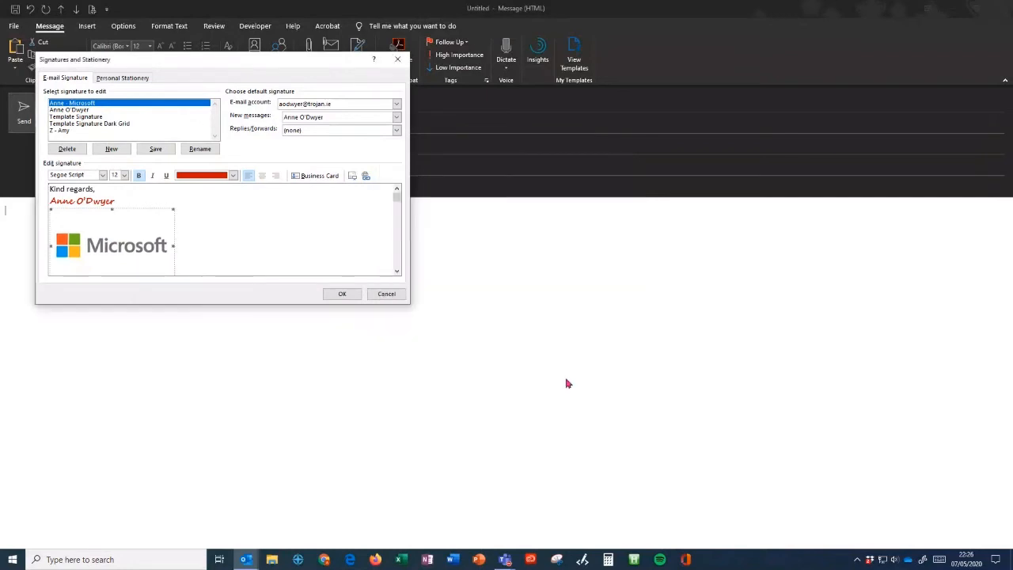
- Increase the logo crop to 0.8 cm on every side and save the signature
click(150, 198)
click(132, 260)
right_click(151, 226)
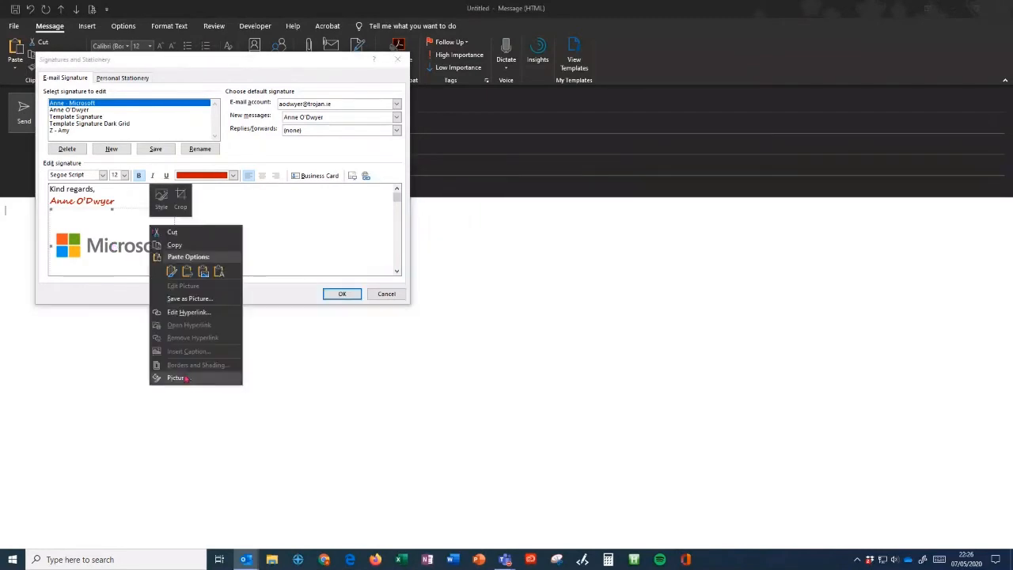
click(184, 377)
click(466, 195)
click(467, 195)
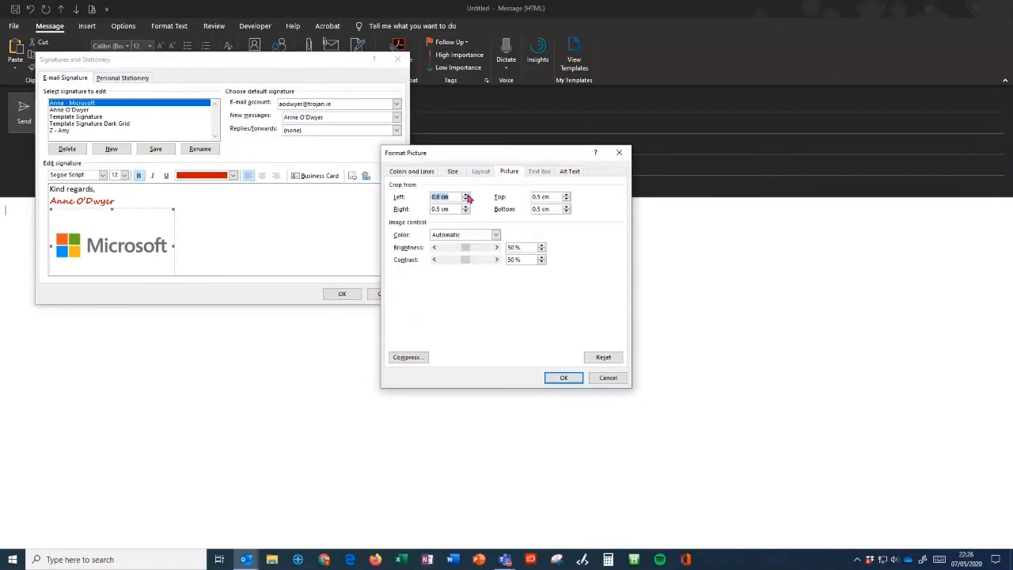
click(467, 207)
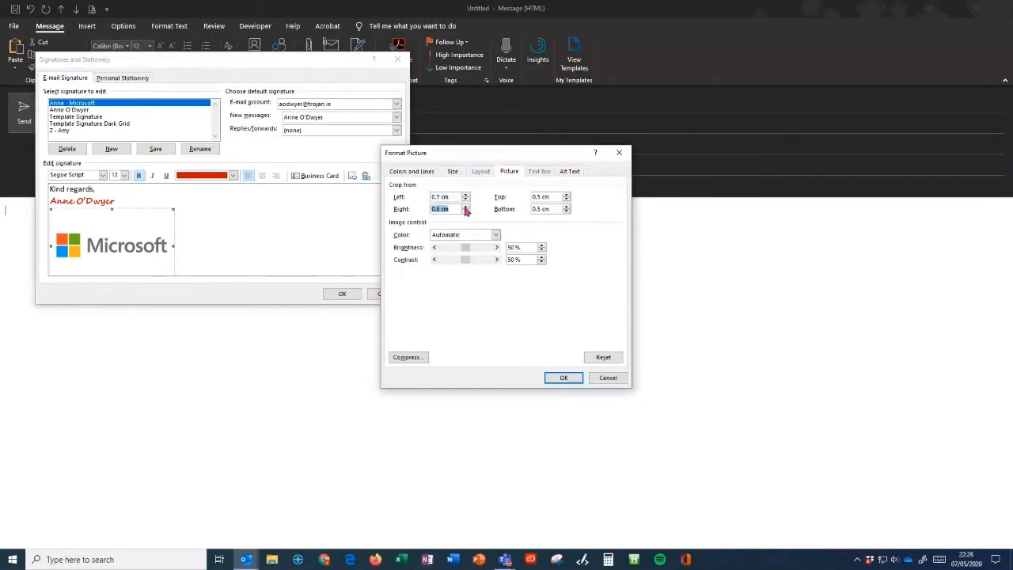
click(467, 207)
click(466, 195)
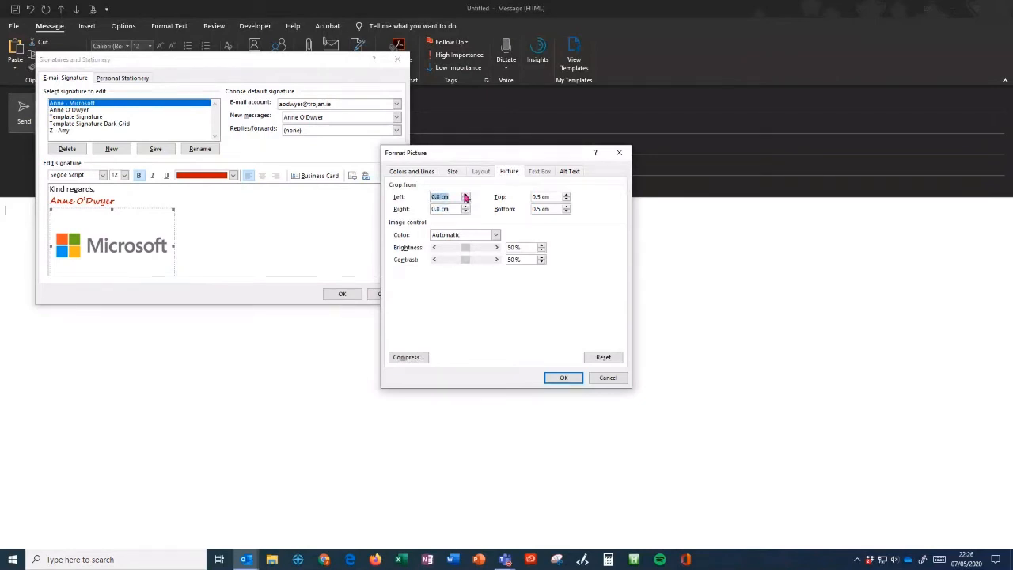
click(567, 194)
click(567, 195)
click(567, 194)
click(567, 206)
click(567, 206)
click(566, 207)
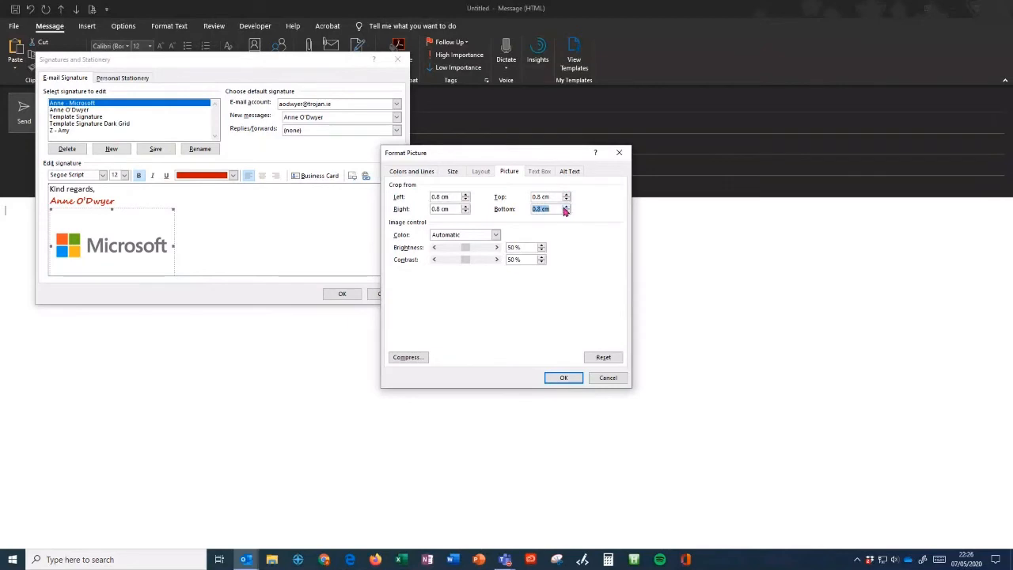
click(566, 378)
click(280, 245)
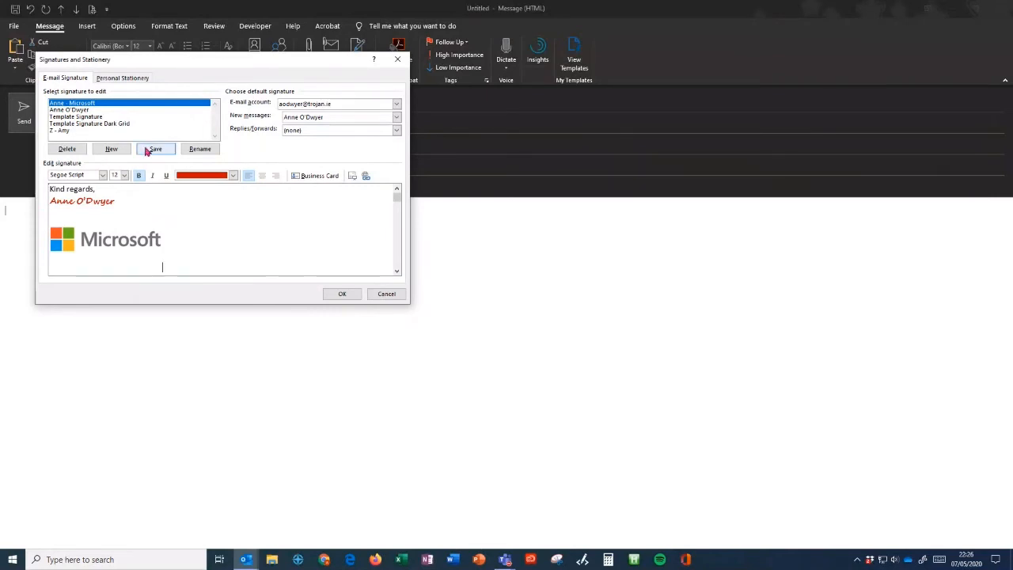
click(155, 150)
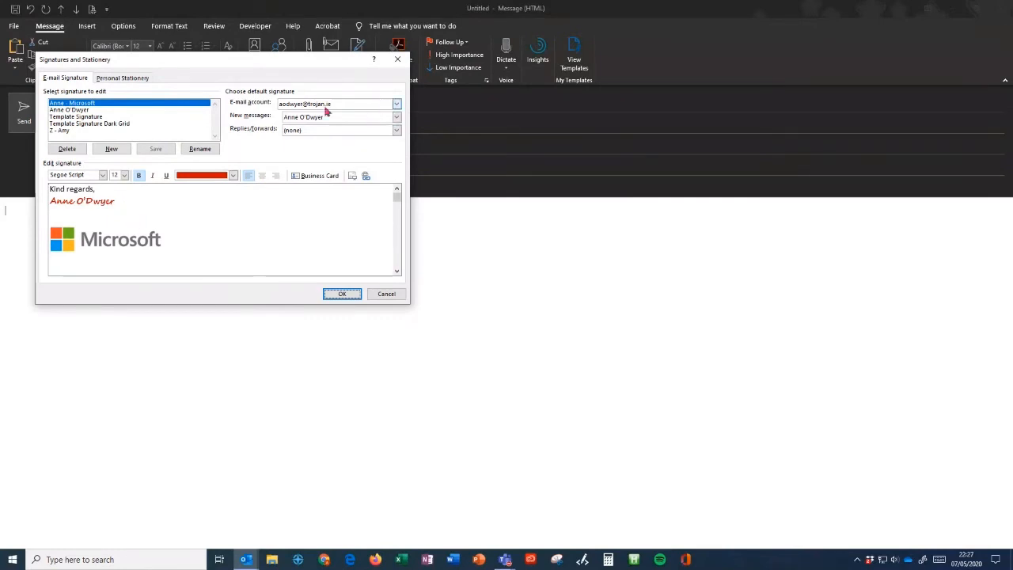
- Make the Microsoft signature the second account's default for new messages and replies/forwards
click(397, 106)
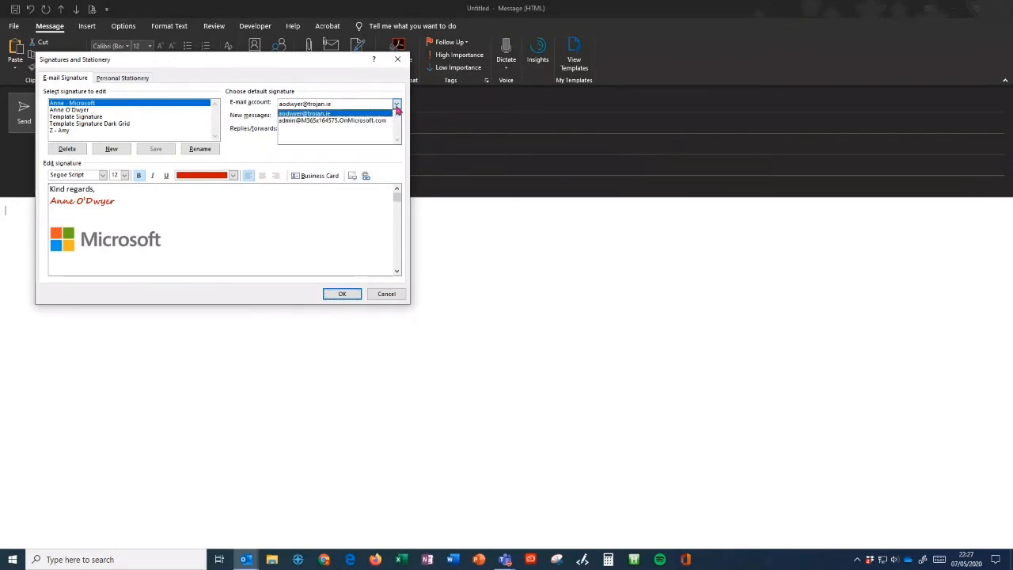
click(298, 121)
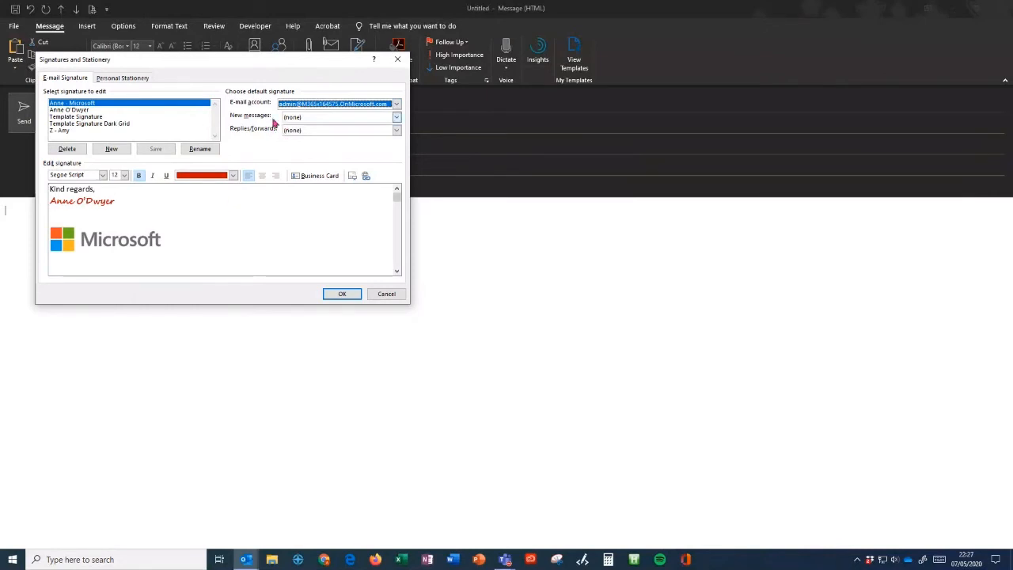
click(397, 118)
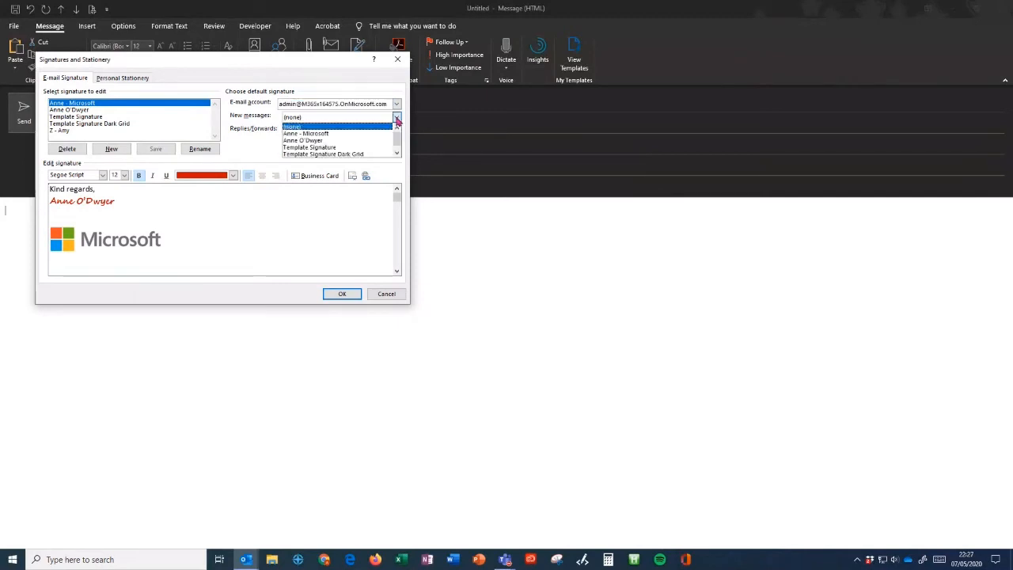
click(332, 134)
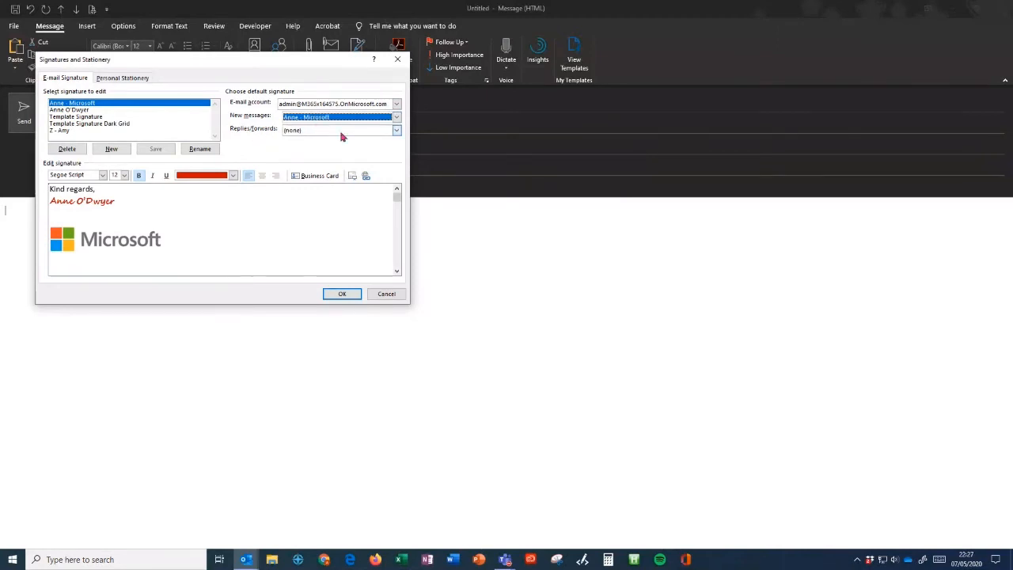
click(397, 131)
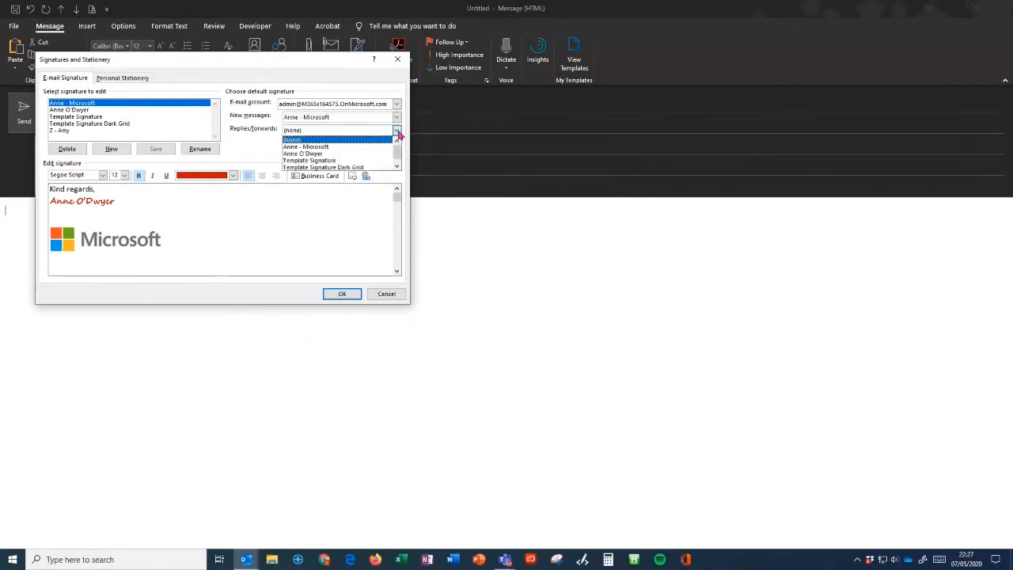
click(345, 147)
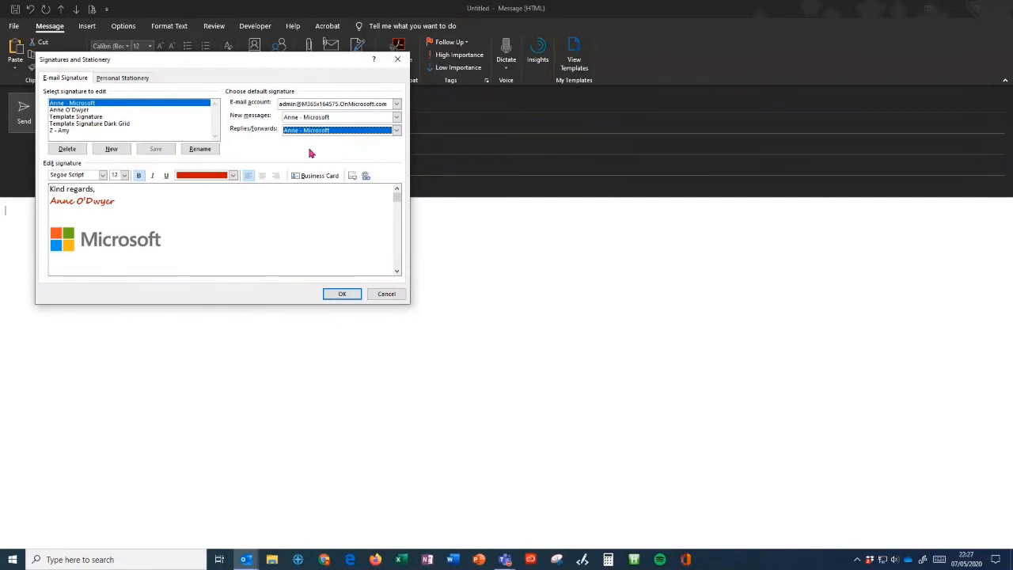
click(342, 293)
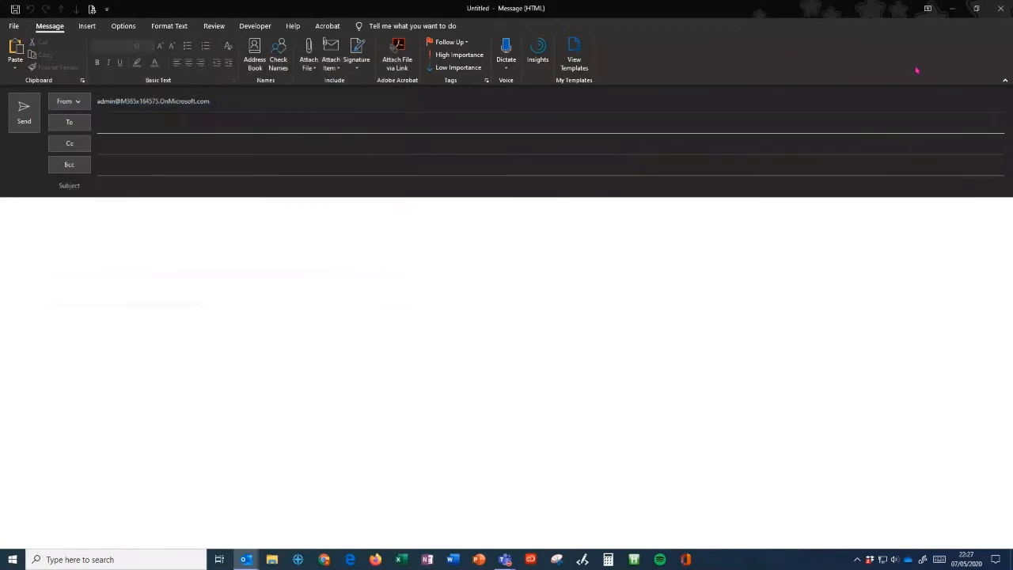
- Replace the blank message with a new one carrying the Trojan IT signature, then launch Word
click(1001, 10)
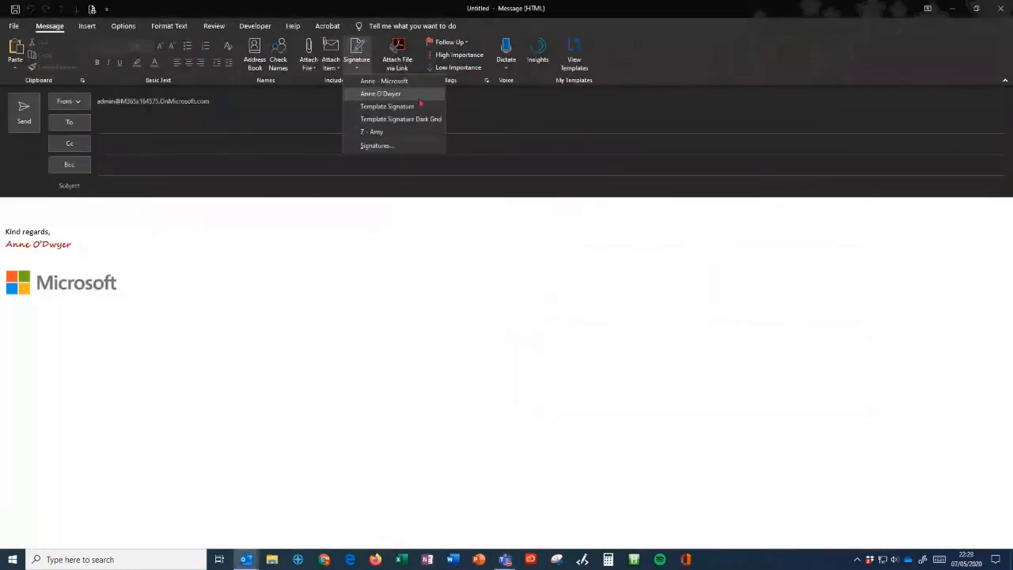
click(380, 97)
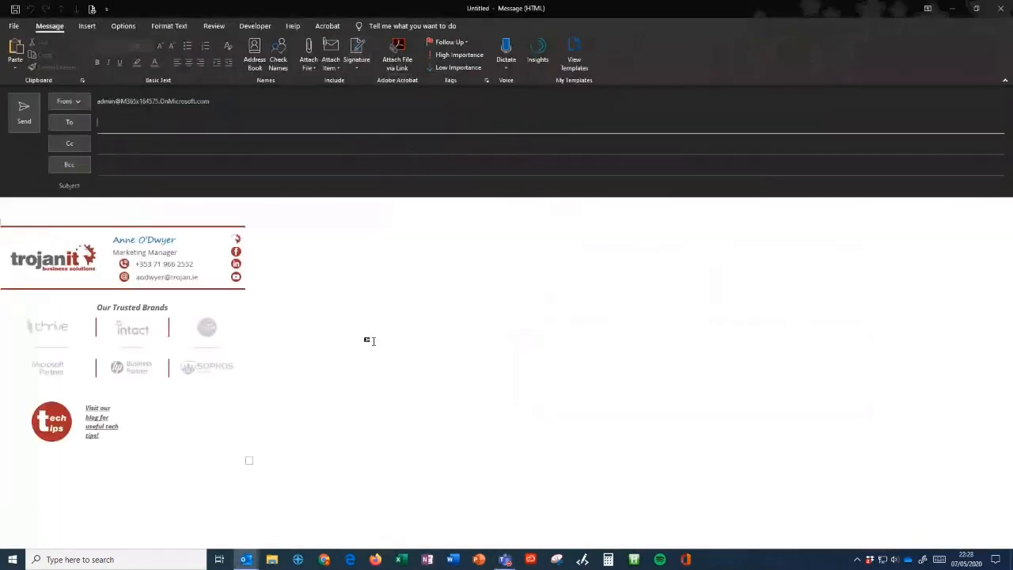
click(166, 502)
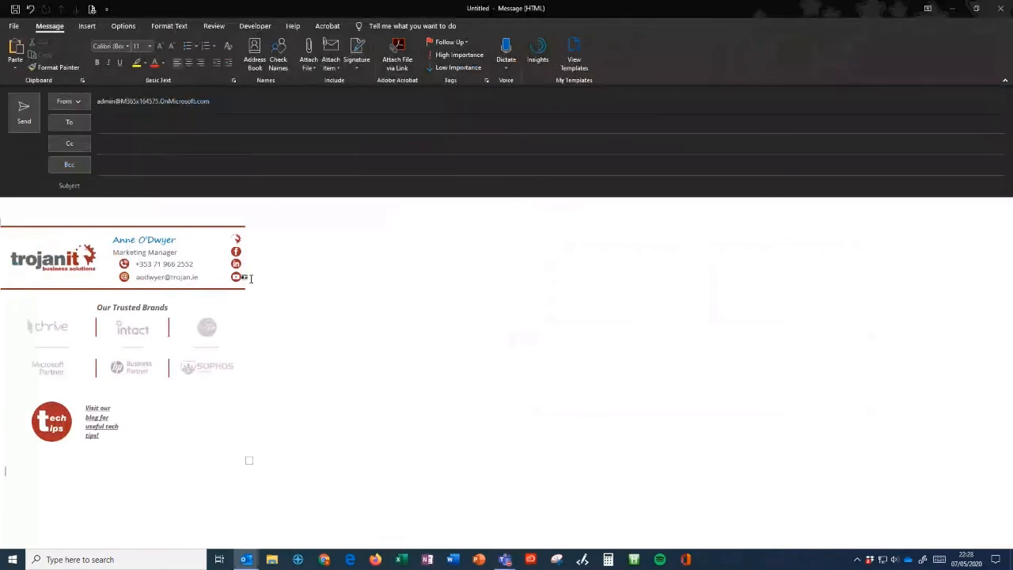
click(184, 214)
click(457, 565)
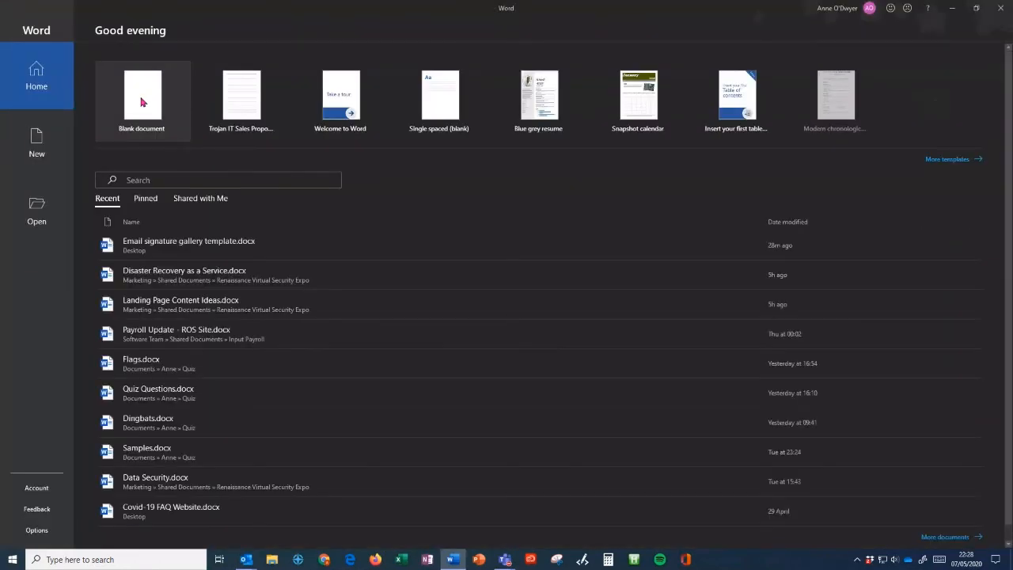
- In a blank Word document, add a 2x2 table: 'Kind regards,' and name, telephone number beside
click(143, 102)
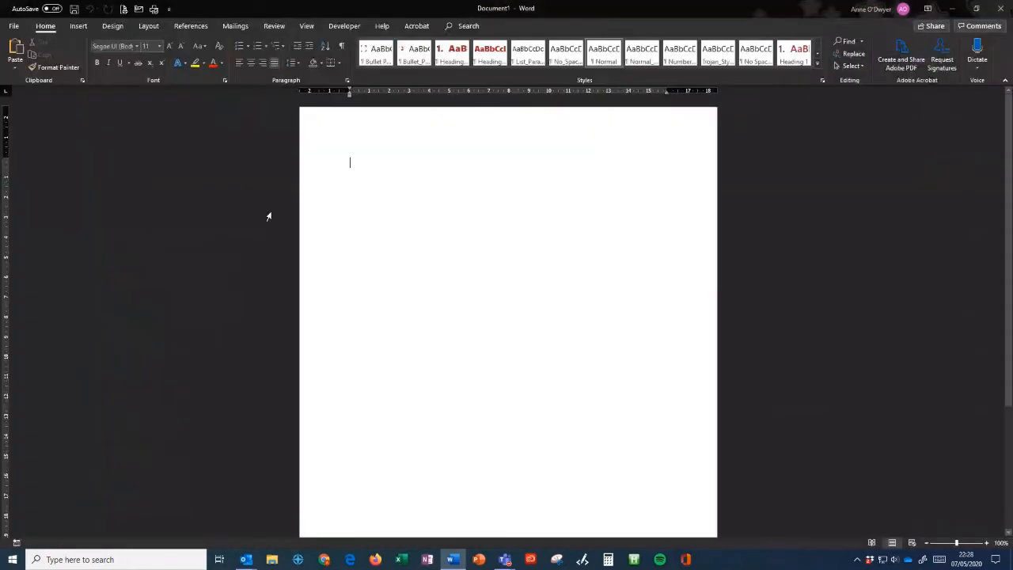
click(78, 26)
click(90, 53)
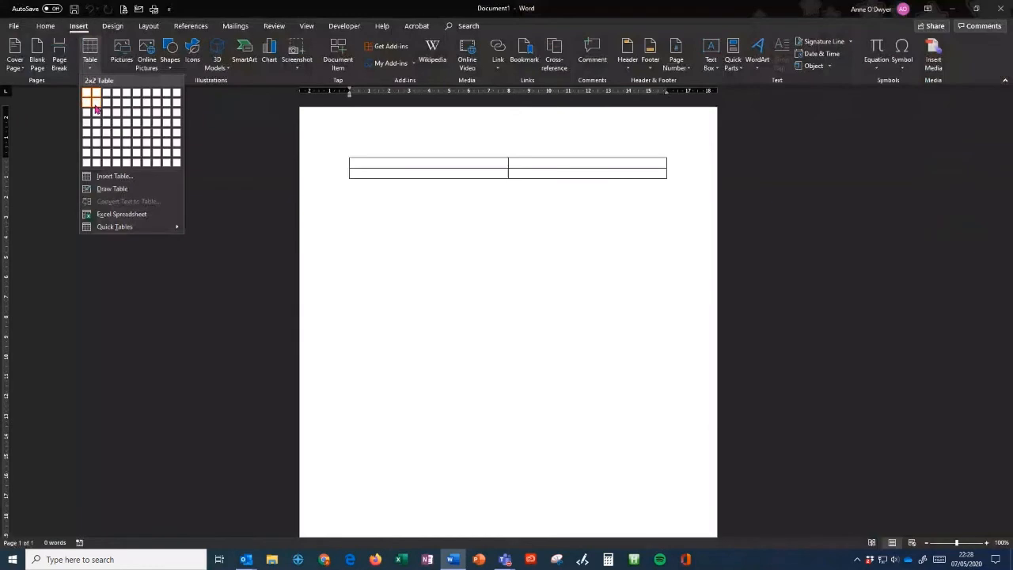
click(95, 109)
text(Kind rega)
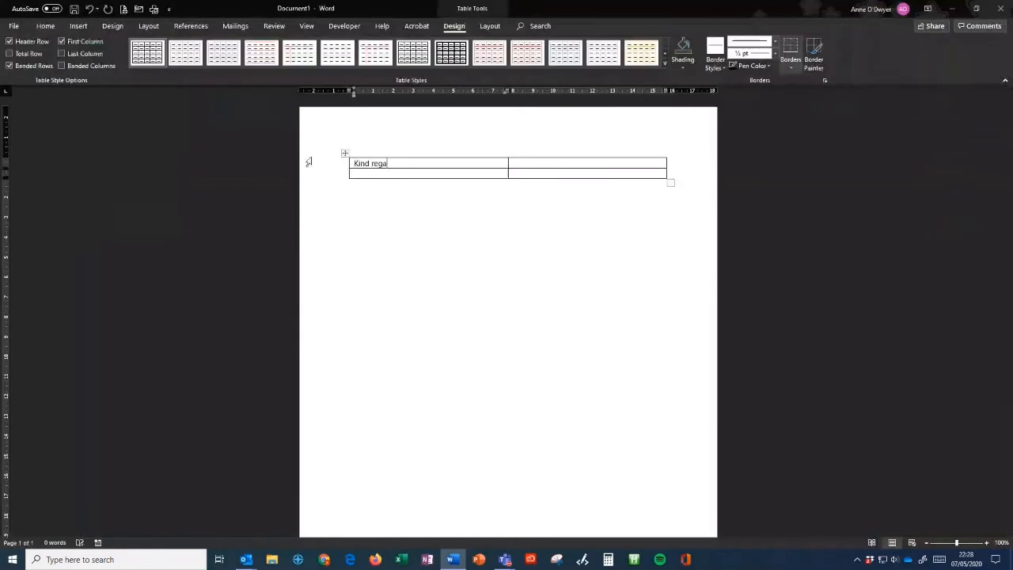
text(rds,)
key(Return)
text(Anne)
text( O'Dwyer)
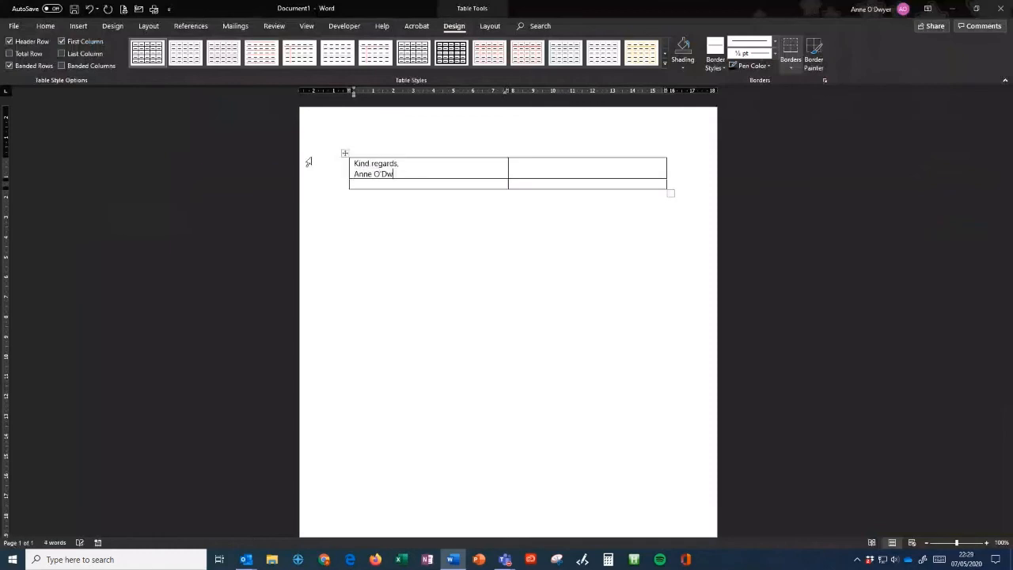
key(Tab)
text(Te)
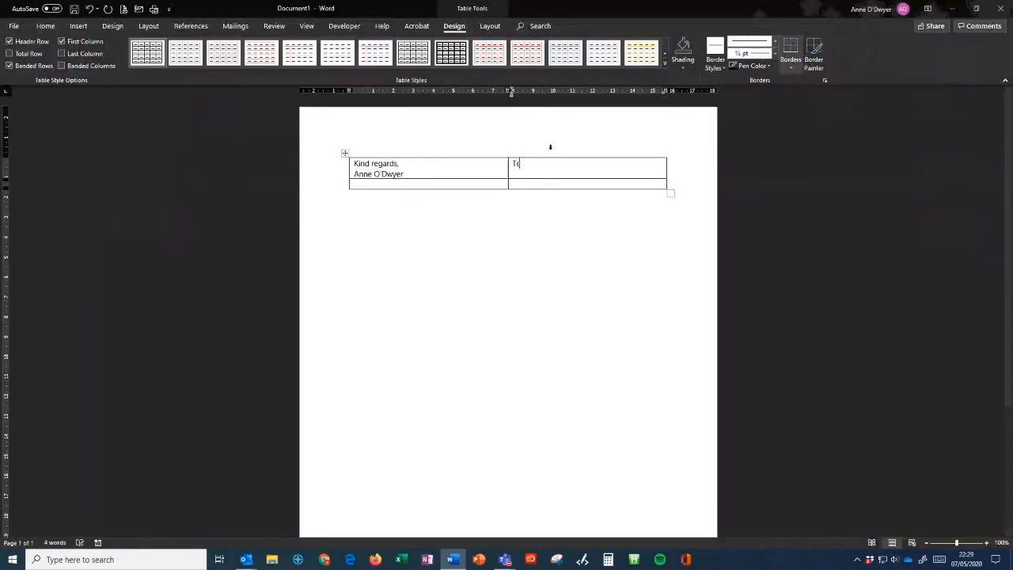
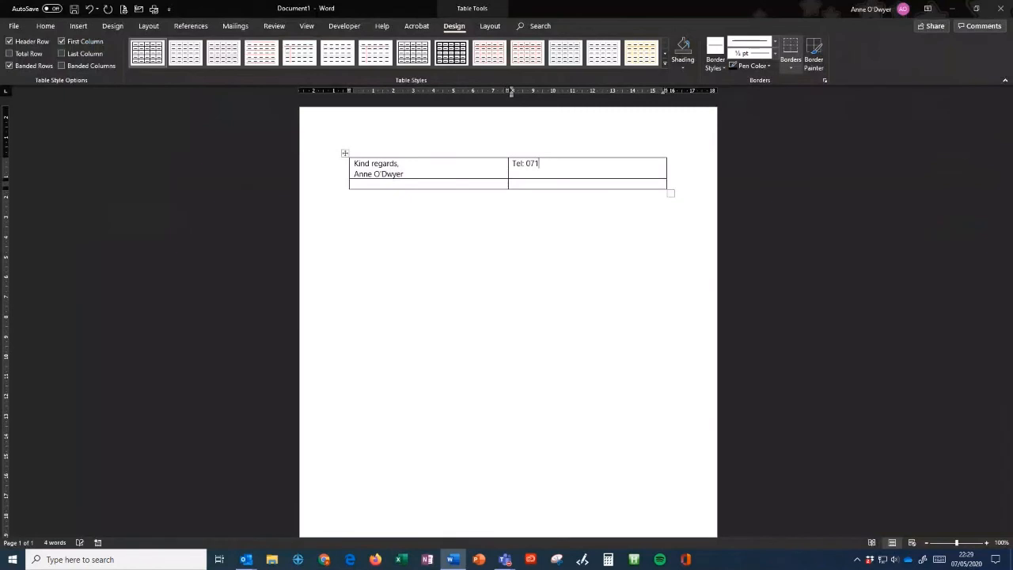
click(485, 185)
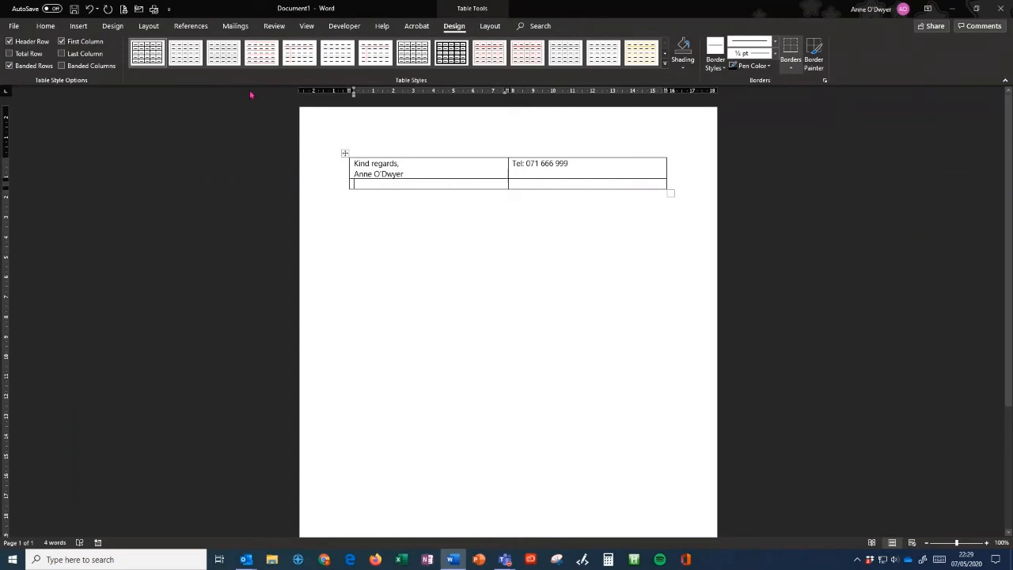
- Insert Microsoft-logo.png into the table's bottom-left cell
click(76, 27)
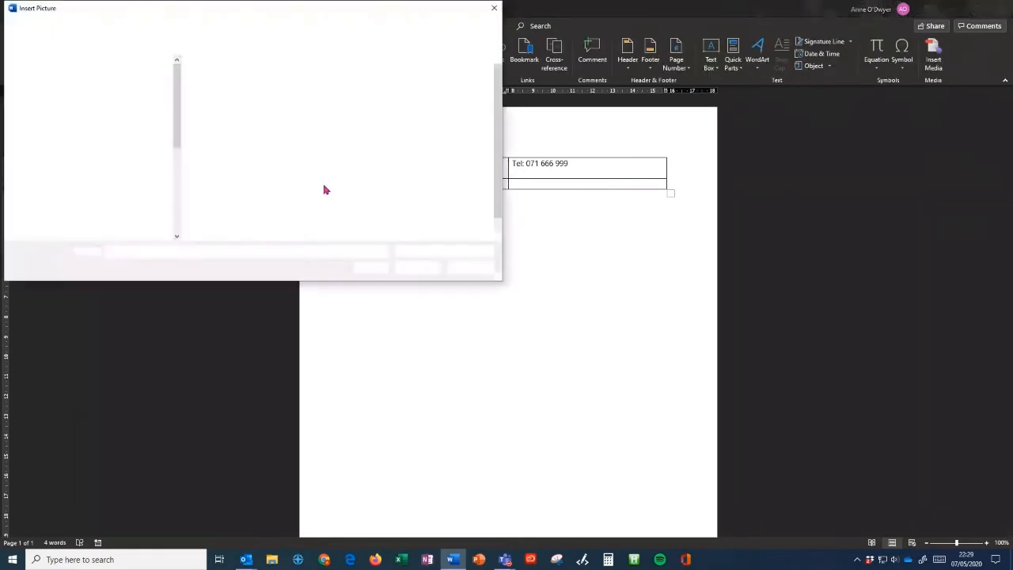
click(463, 89)
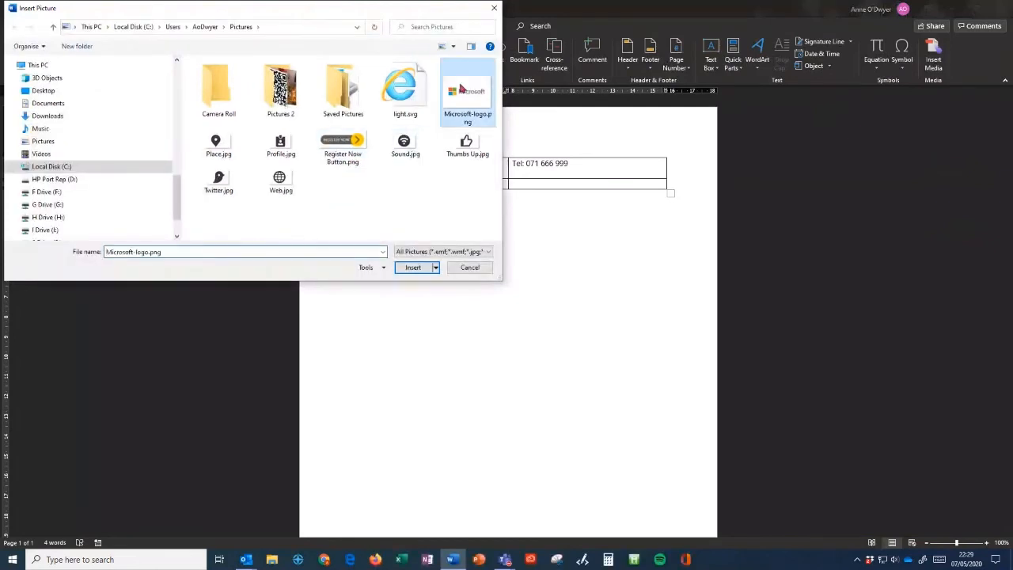
click(413, 267)
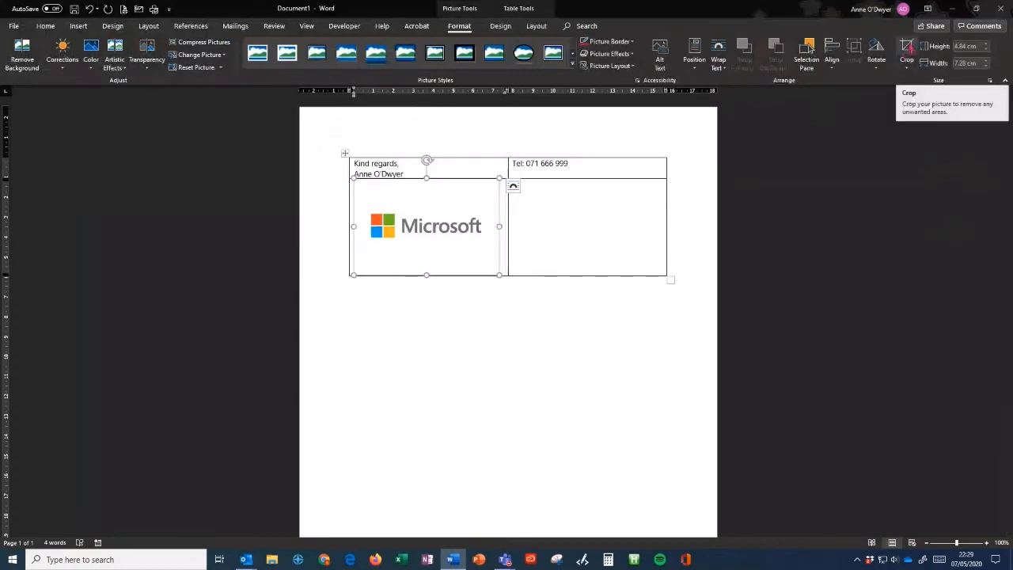
- Crop the logo picture tightly on all four sides
click(907, 48)
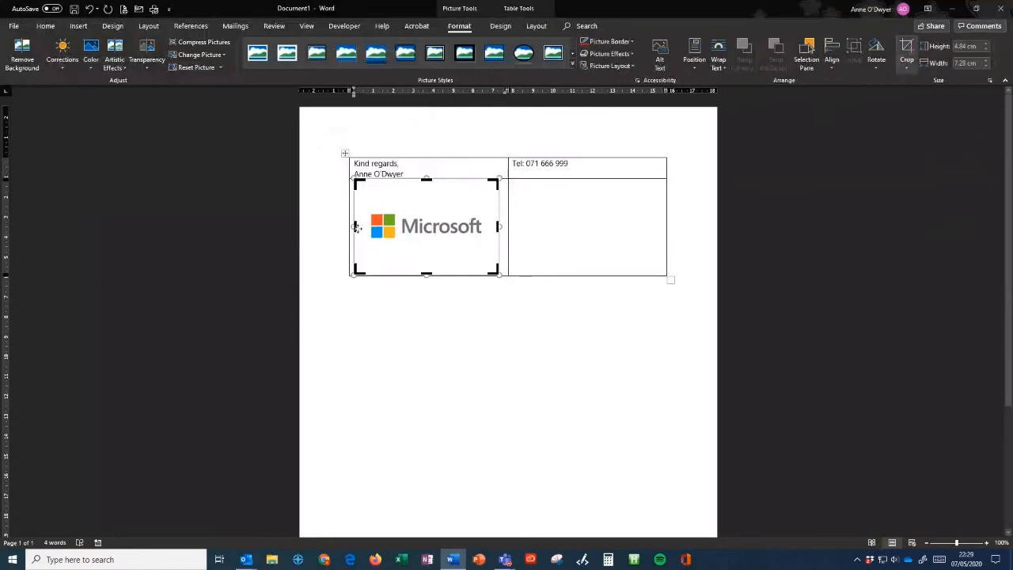
drag(356, 227, 373, 226)
drag(484, 226, 472, 226)
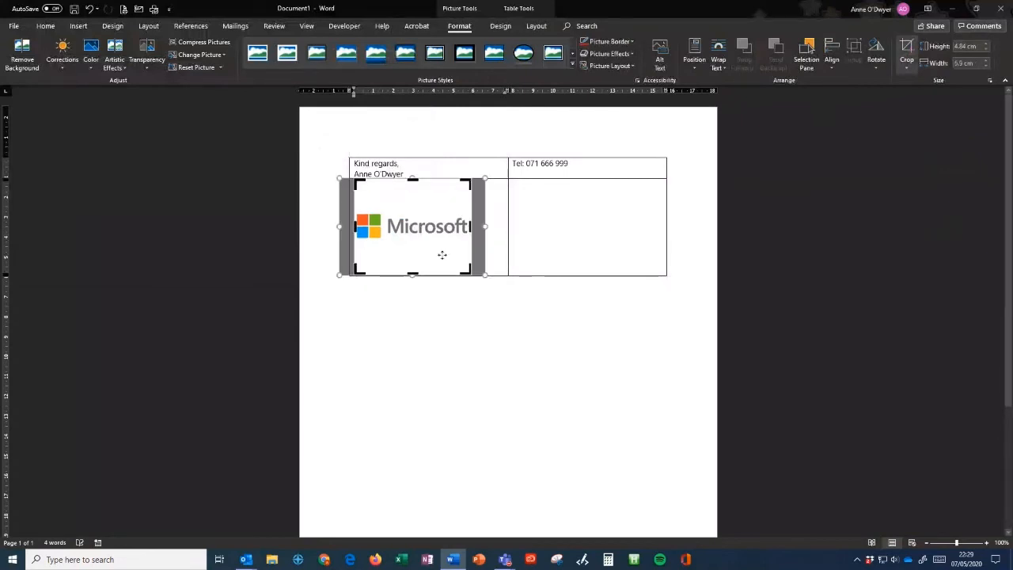
drag(413, 274, 413, 239)
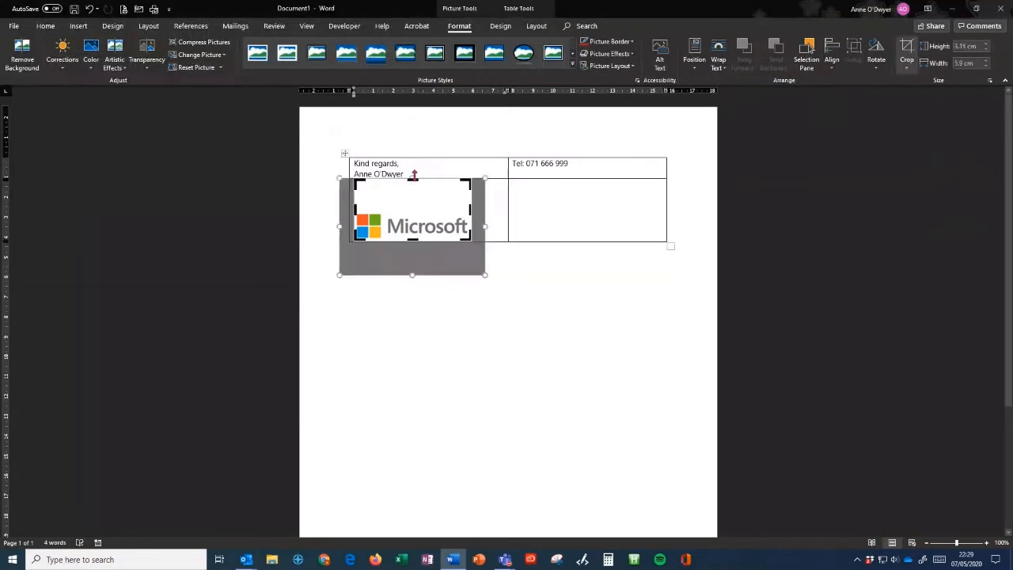
drag(412, 179, 416, 208)
click(908, 48)
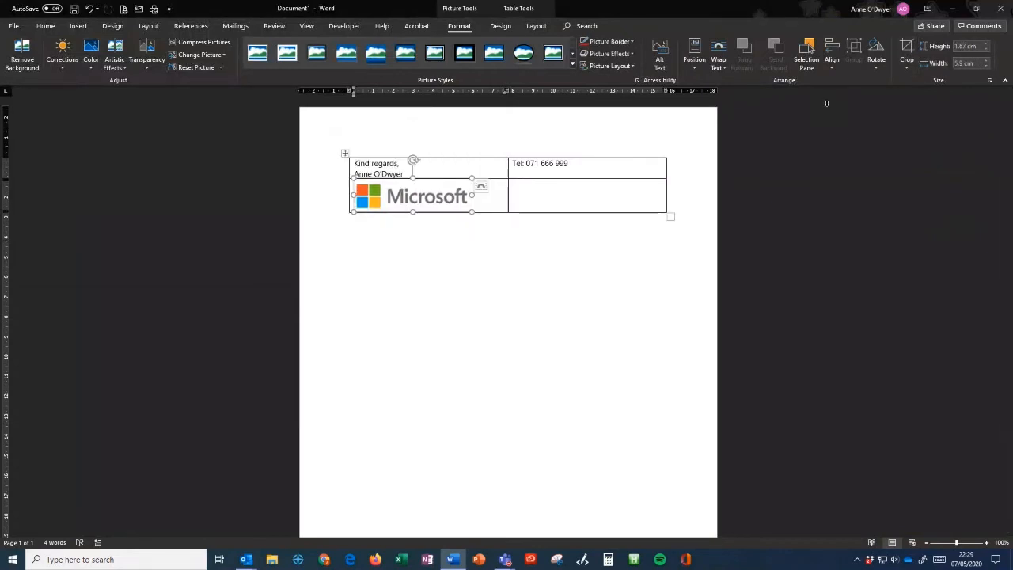
click(380, 170)
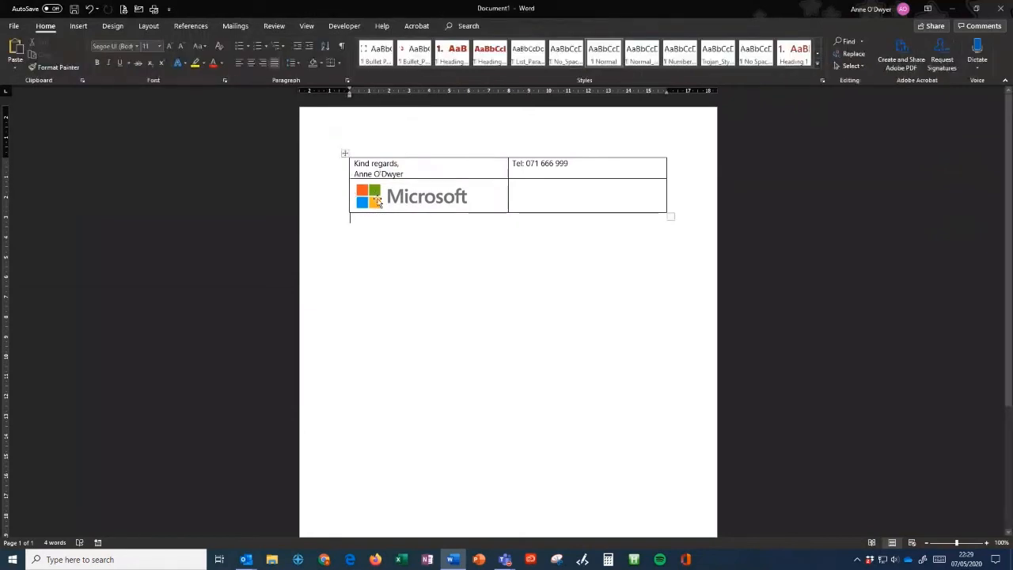
click(379, 202)
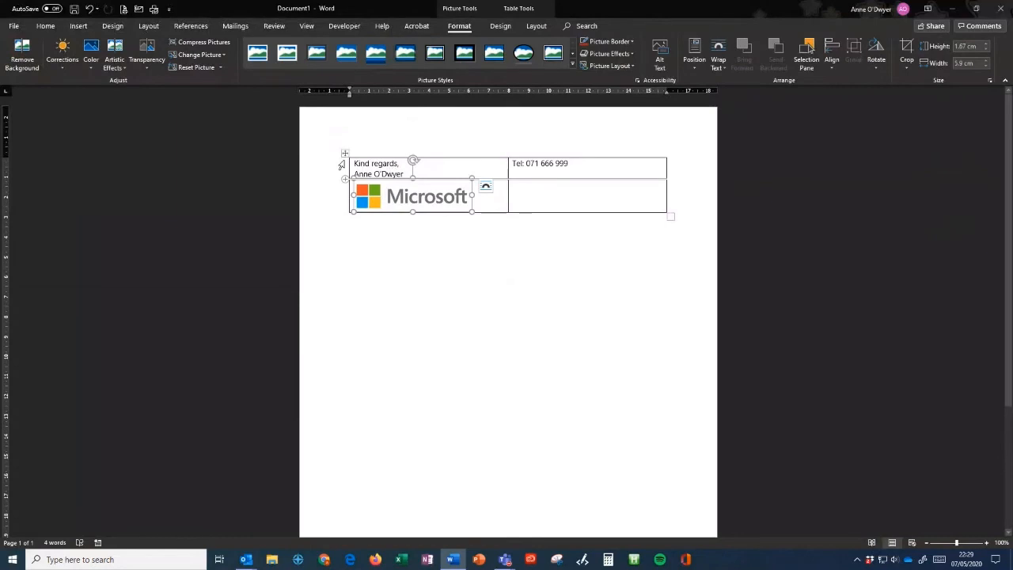
click(362, 171)
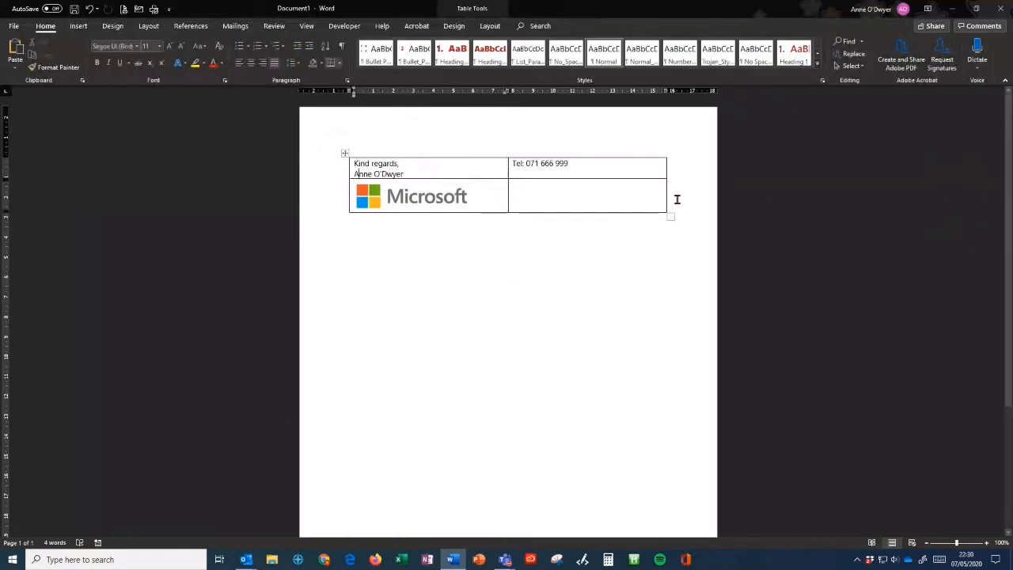
- Remove every border from the signature table using No Border
click(344, 153)
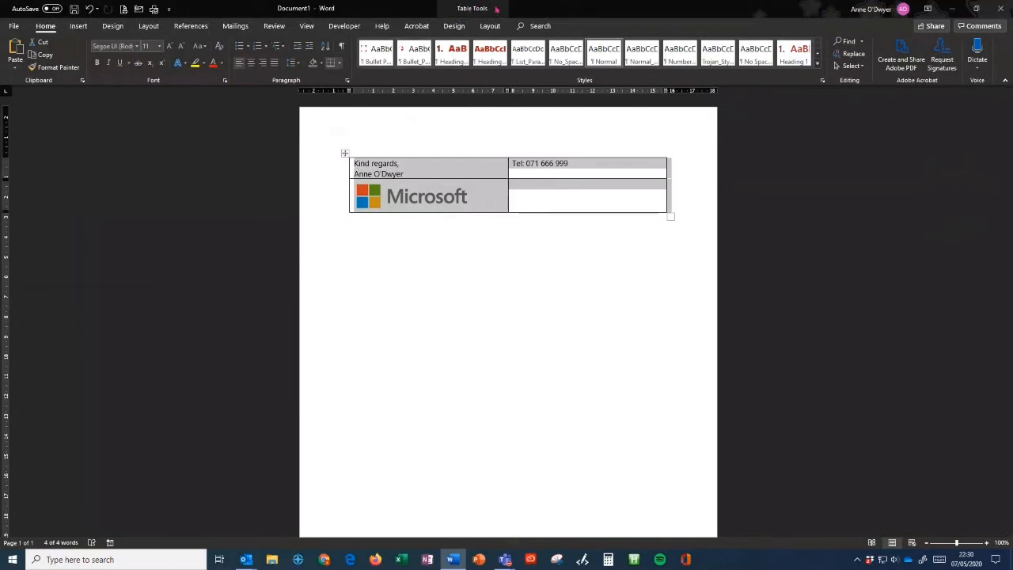
click(456, 26)
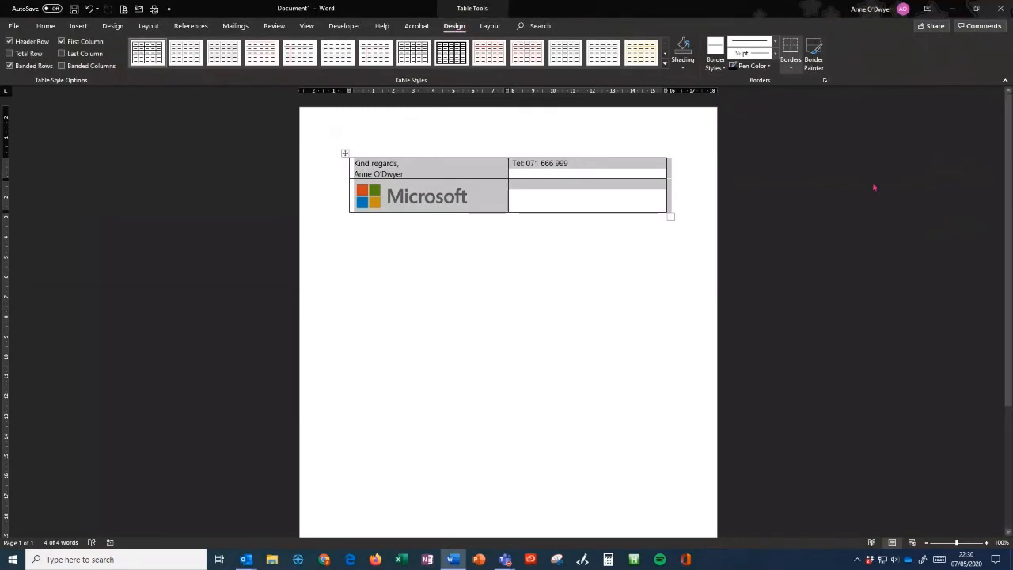
click(813, 49)
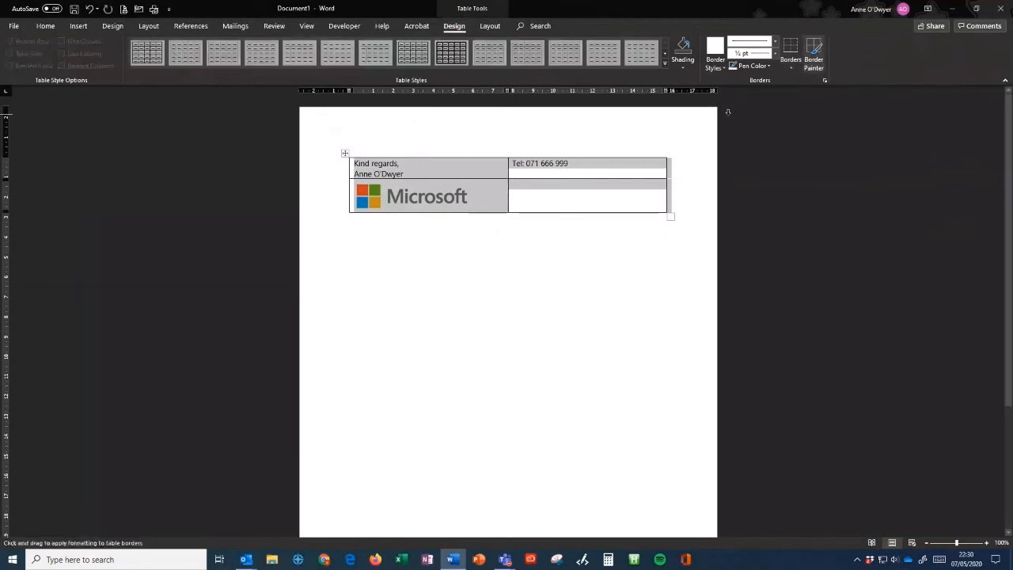
click(798, 70)
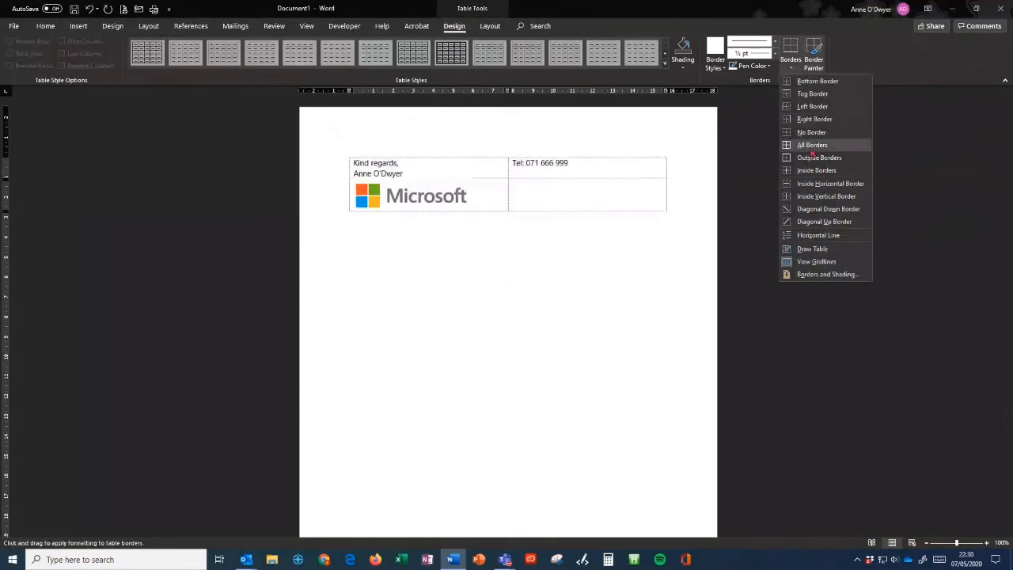
key(Escape)
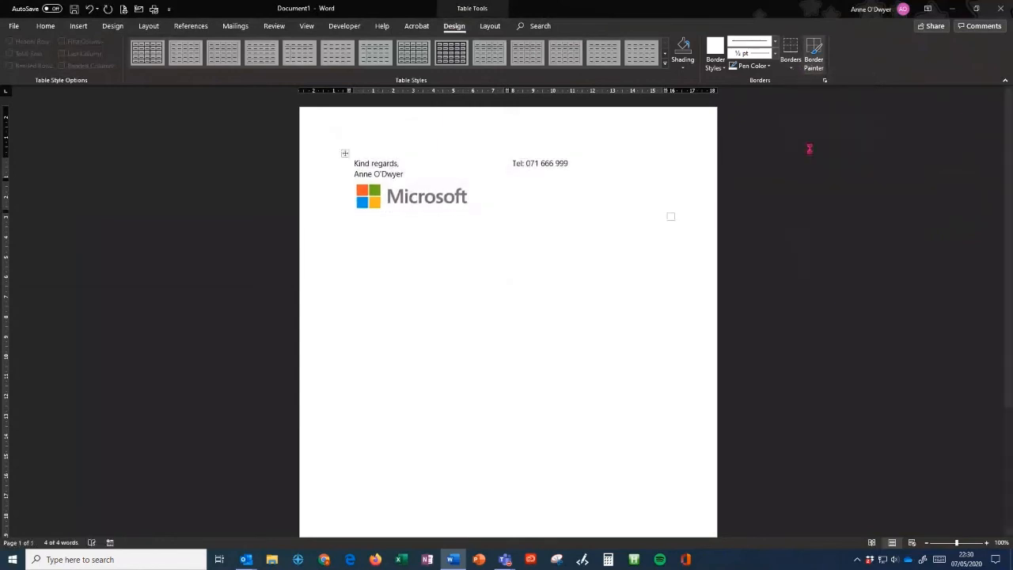
click(595, 278)
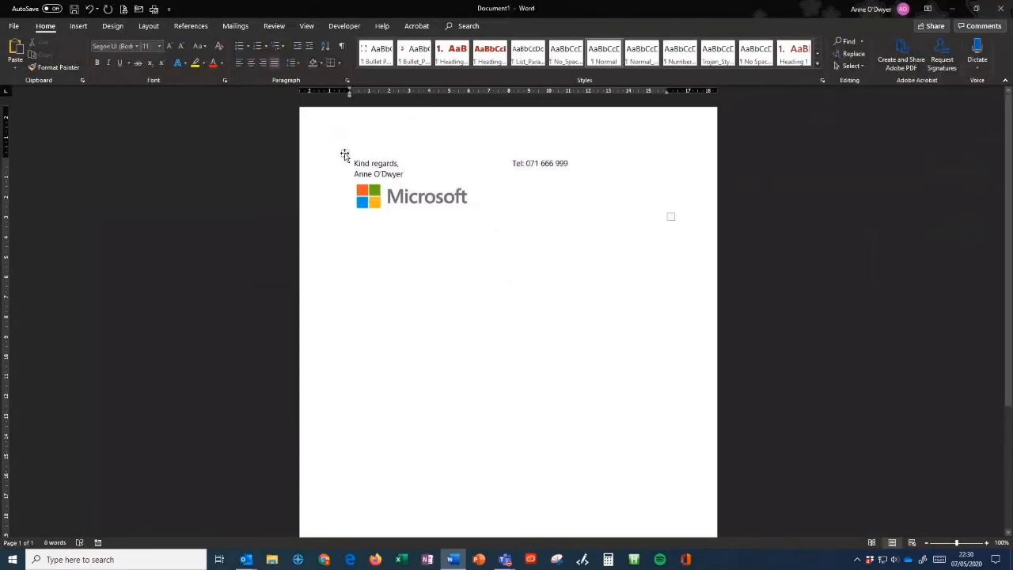
click(344, 154)
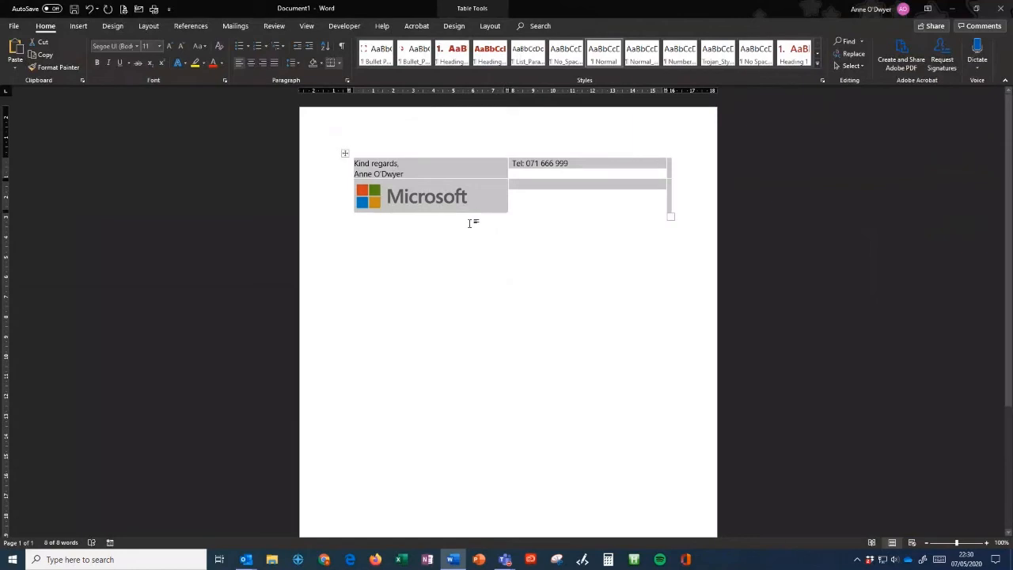
- From the new message's signature settings, add a new signature named 'Long Signature - Microsoft'
key(alt+Tab)
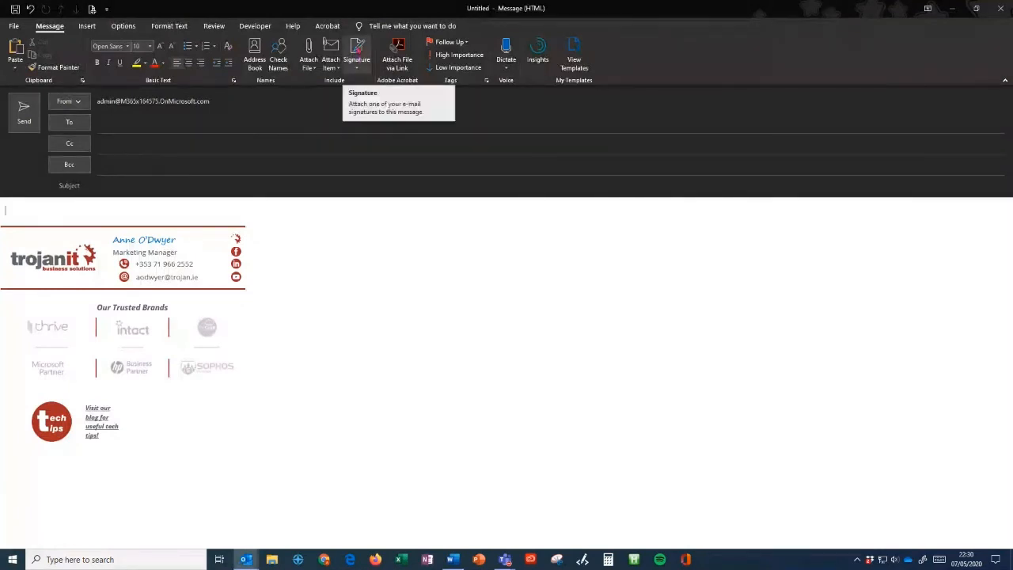
click(357, 49)
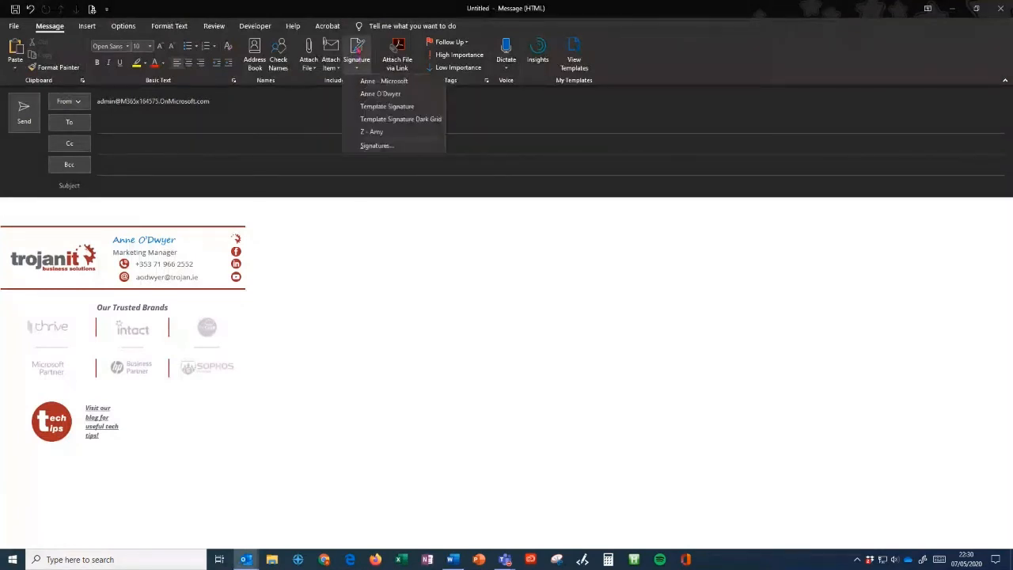
click(376, 145)
click(111, 149)
text(Long S)
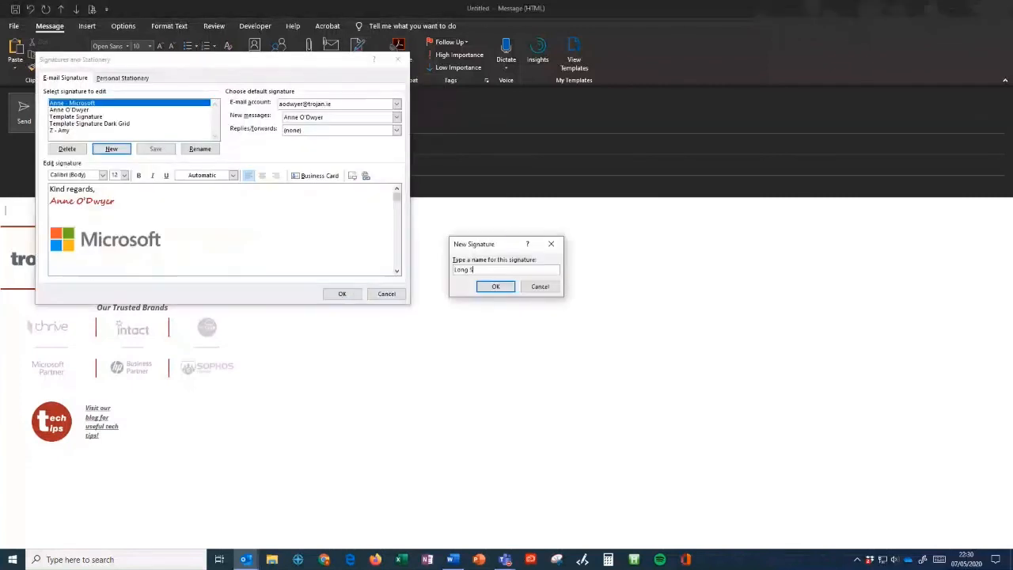
text(ignature)
key(BackSpace)
key(BackSpace)
key(BackSpace)
text(ure - Microsoft)
click(498, 288)
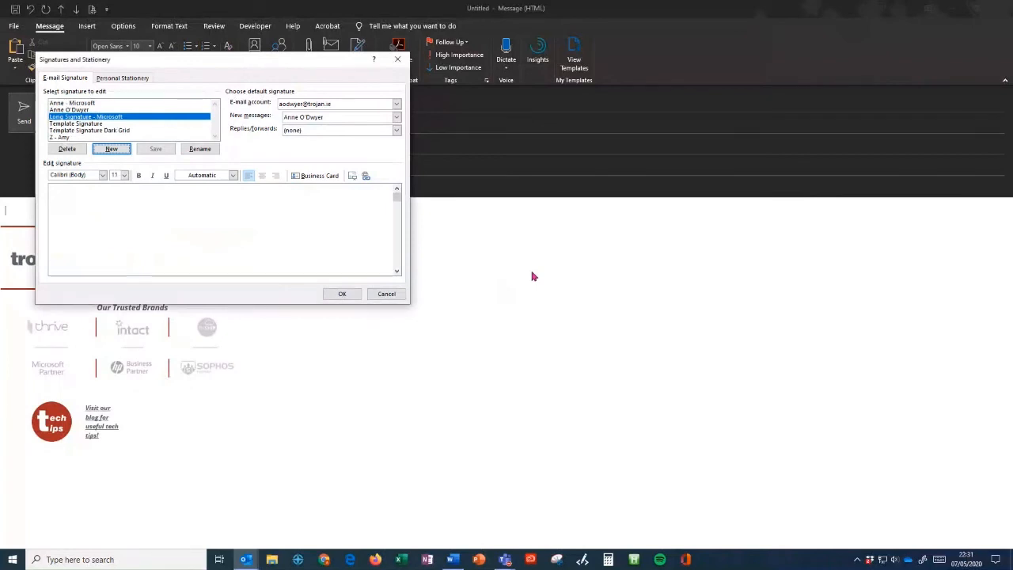
- Paste the Word-copied sign-off, phone number and Microsoft logo into the signature and save it
click(70, 198)
click(397, 189)
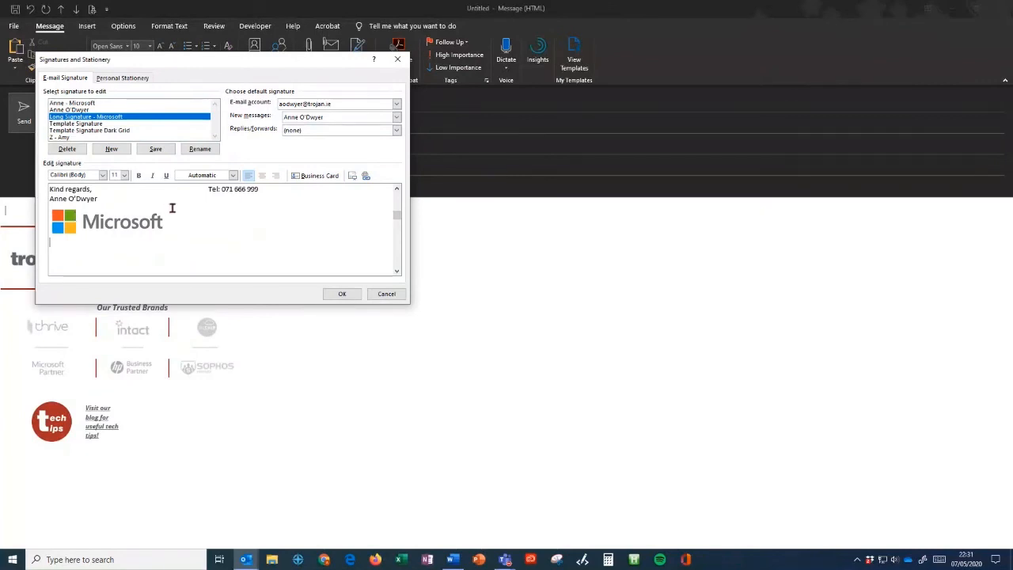
click(155, 151)
- Make Long Signature - Microsoft the new-message default for the second account, then close the message
click(396, 104)
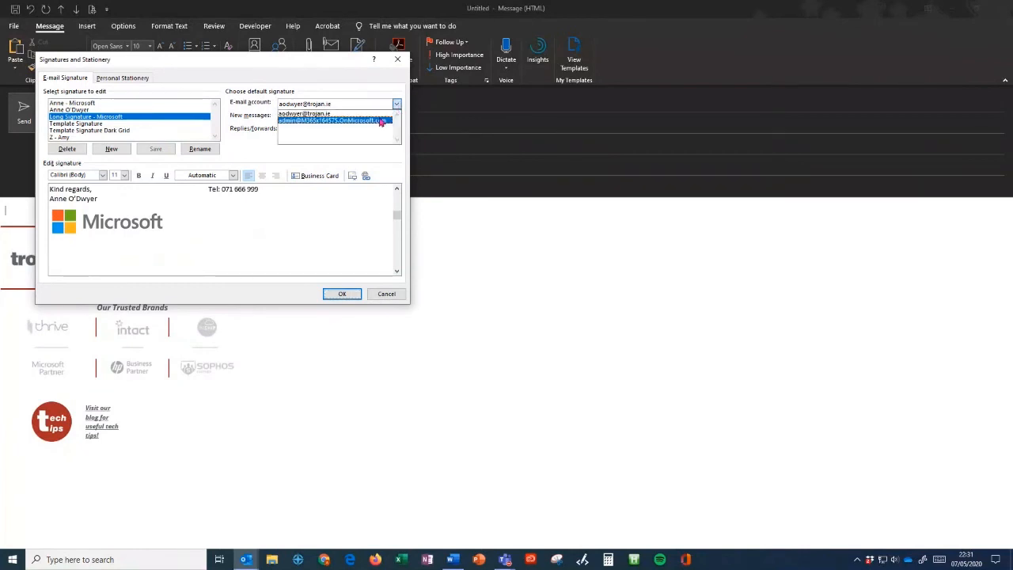
click(286, 125)
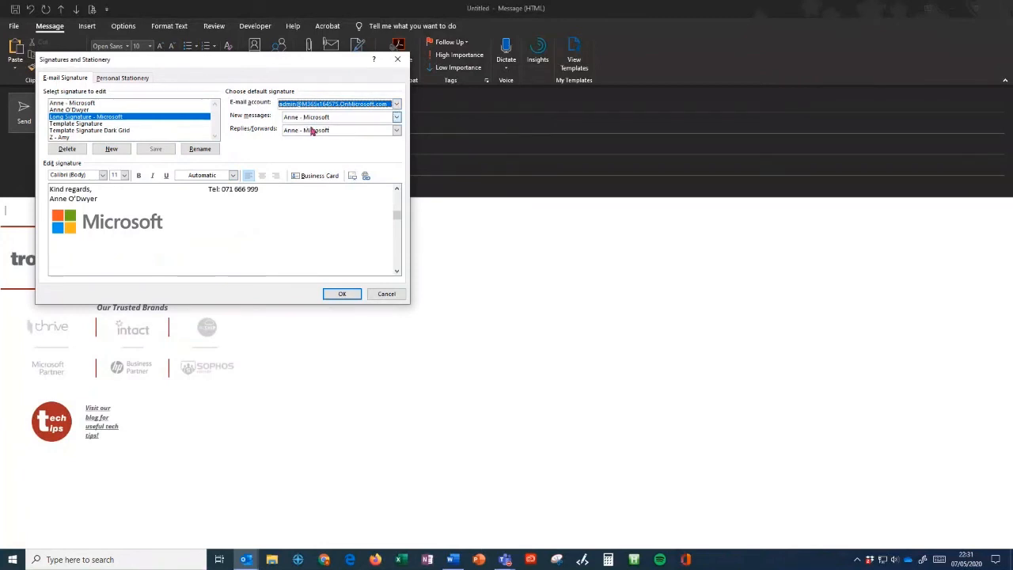
click(395, 119)
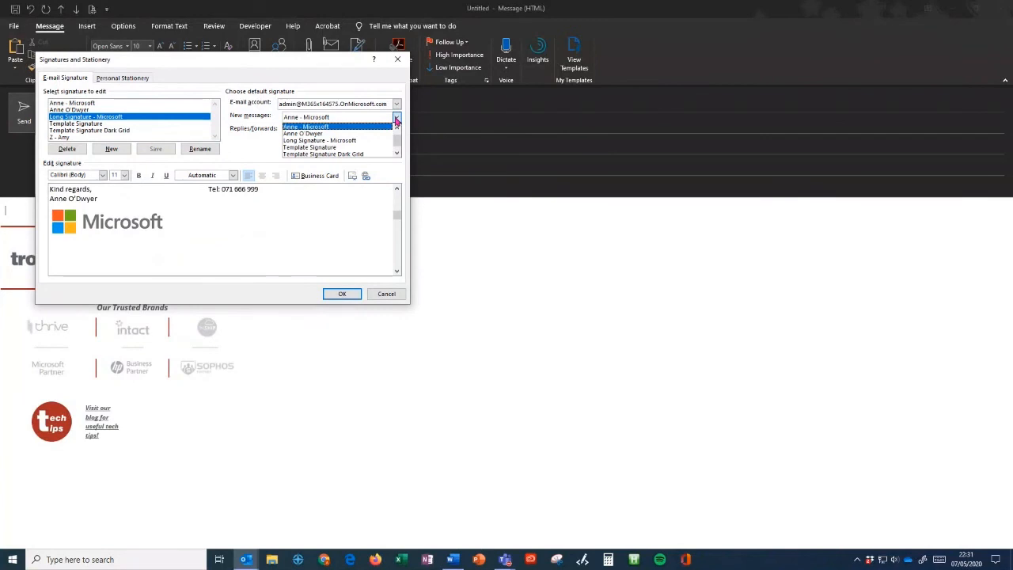
click(336, 141)
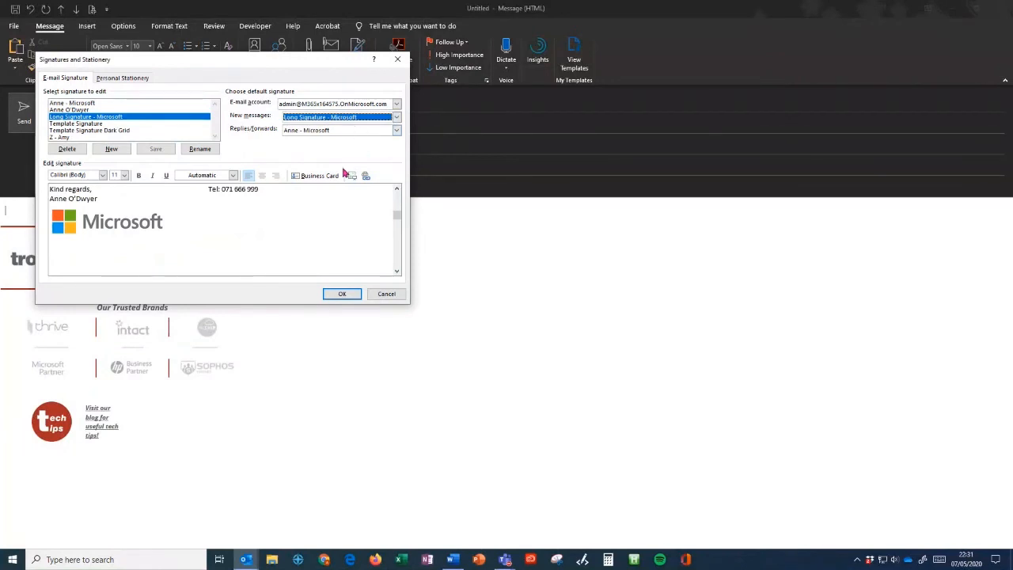
click(336, 292)
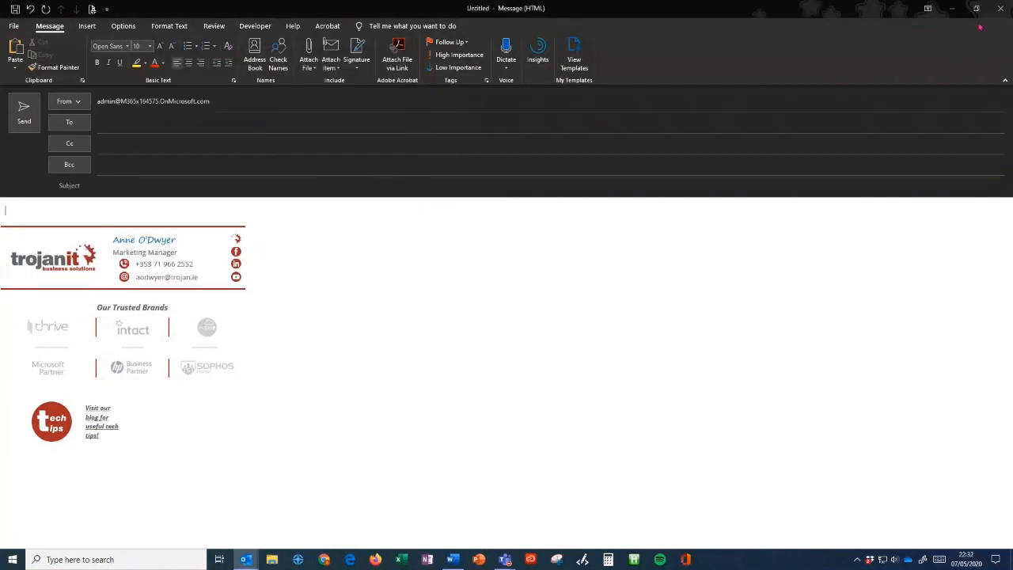
click(1000, 8)
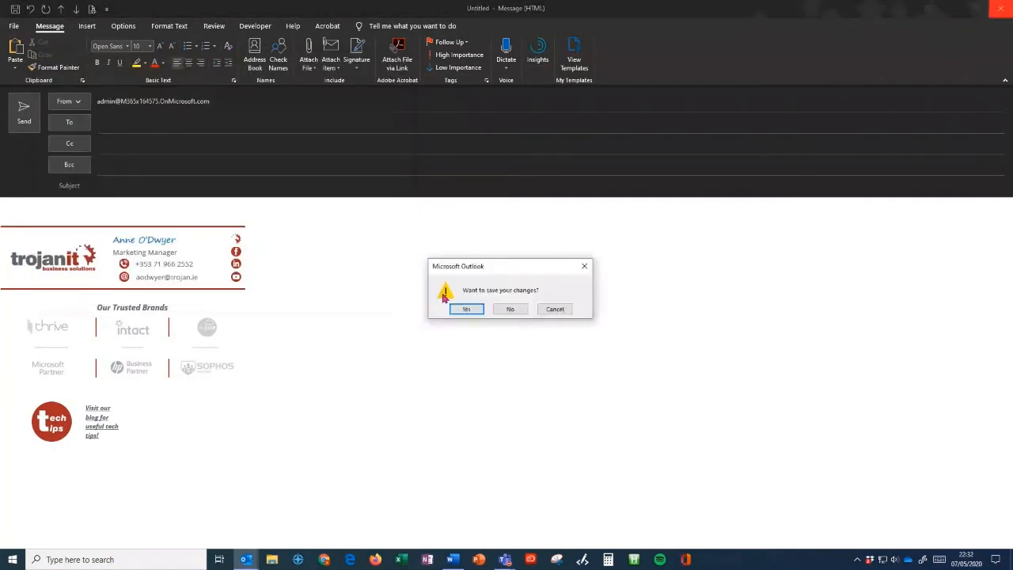
- Discard the untitled message without saving and bring the Outlook mailbox window back forward
click(510, 309)
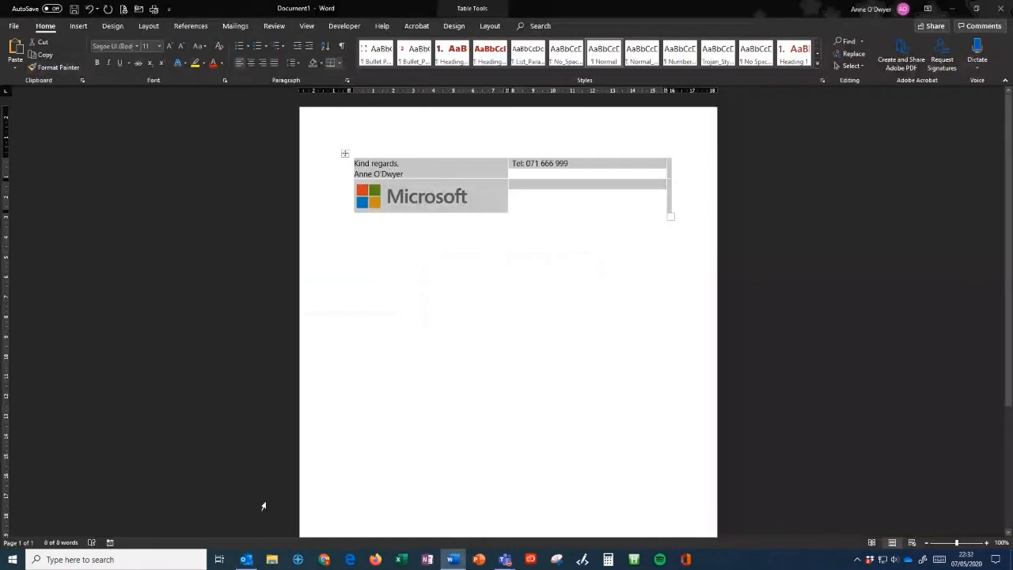
click(247, 560)
click(18, 47)
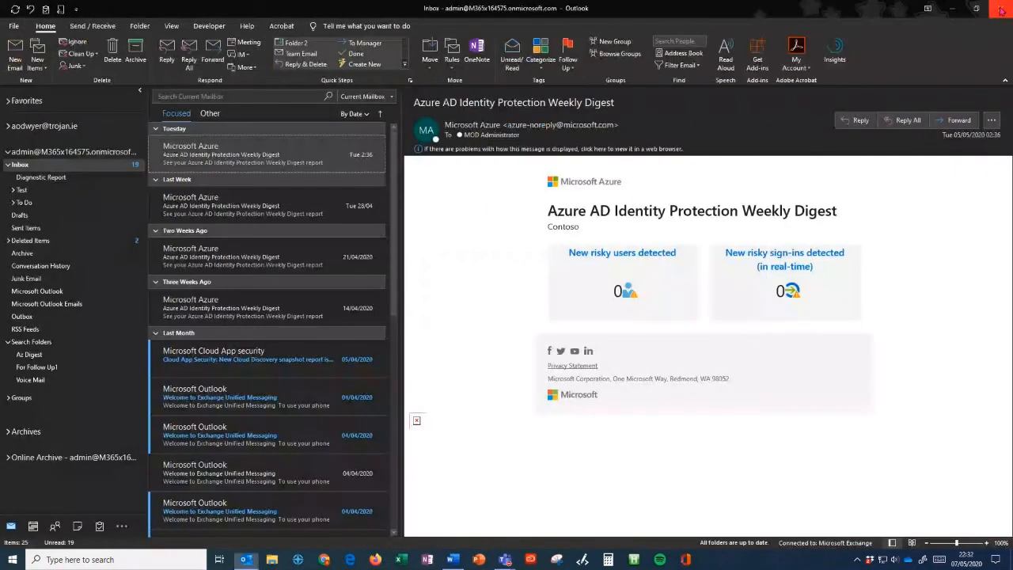
key(ctrl+r)
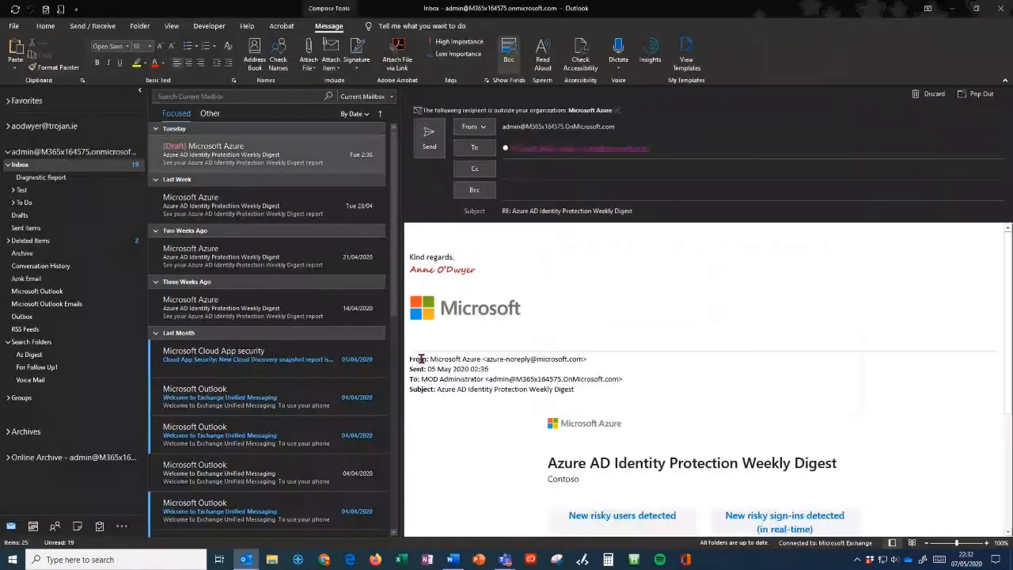
click(559, 324)
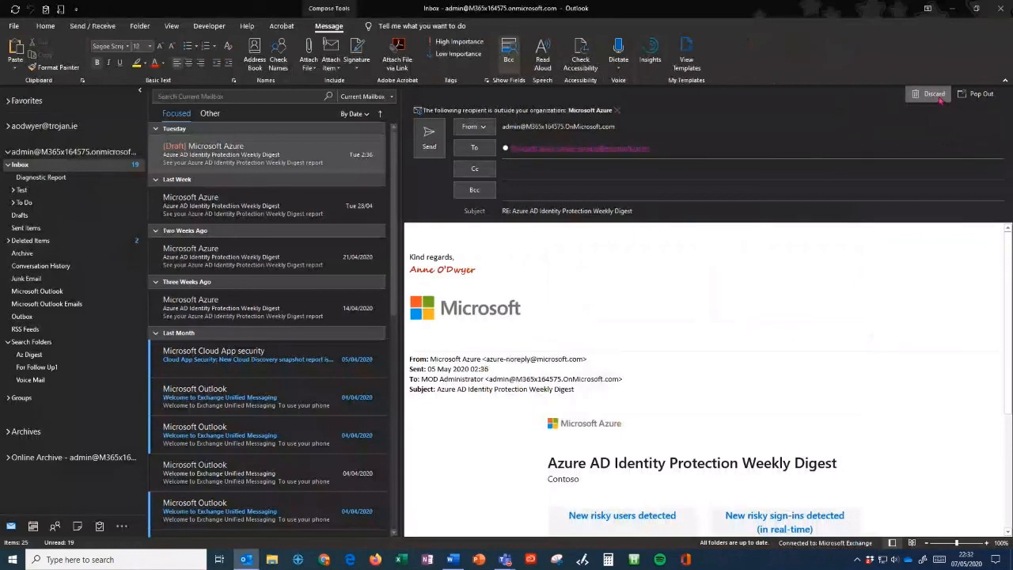
click(934, 93)
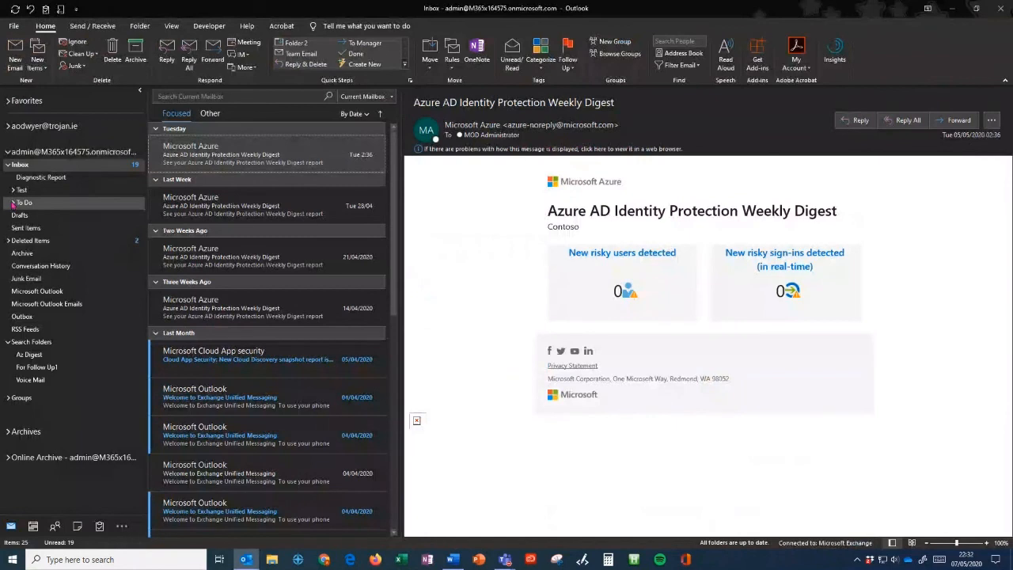
- Expand To Do and file the Tuesday, 21/04 and 14/04 Azure digests into To Do, Follow Up and Someday
click(21, 164)
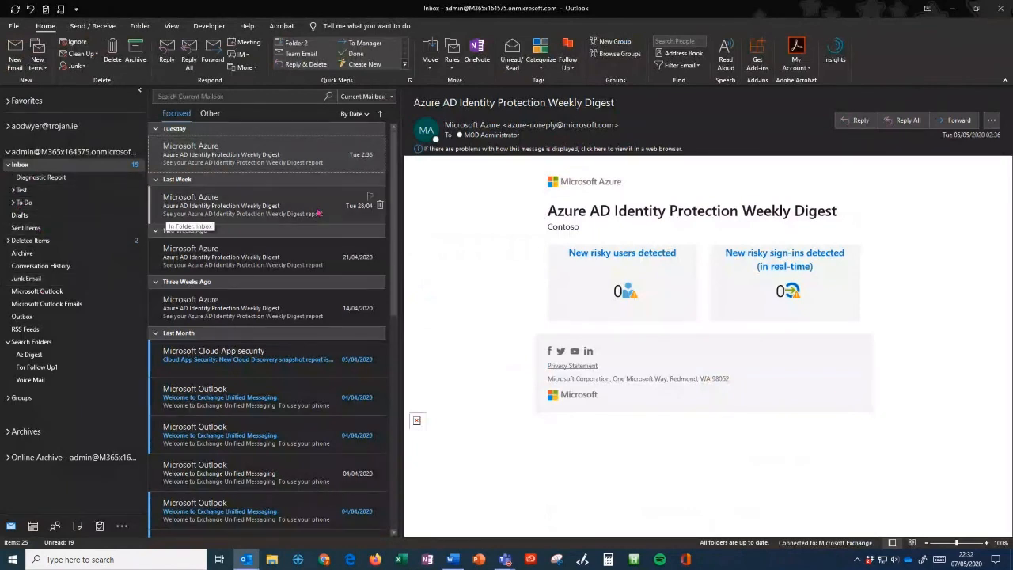
click(16, 203)
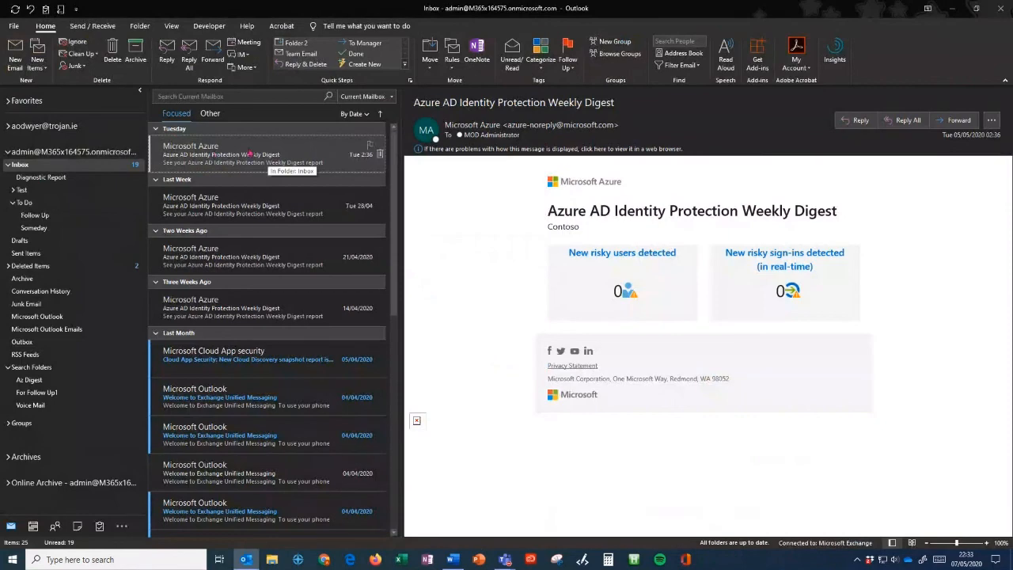
drag(250, 154, 25, 207)
drag(237, 207, 79, 220)
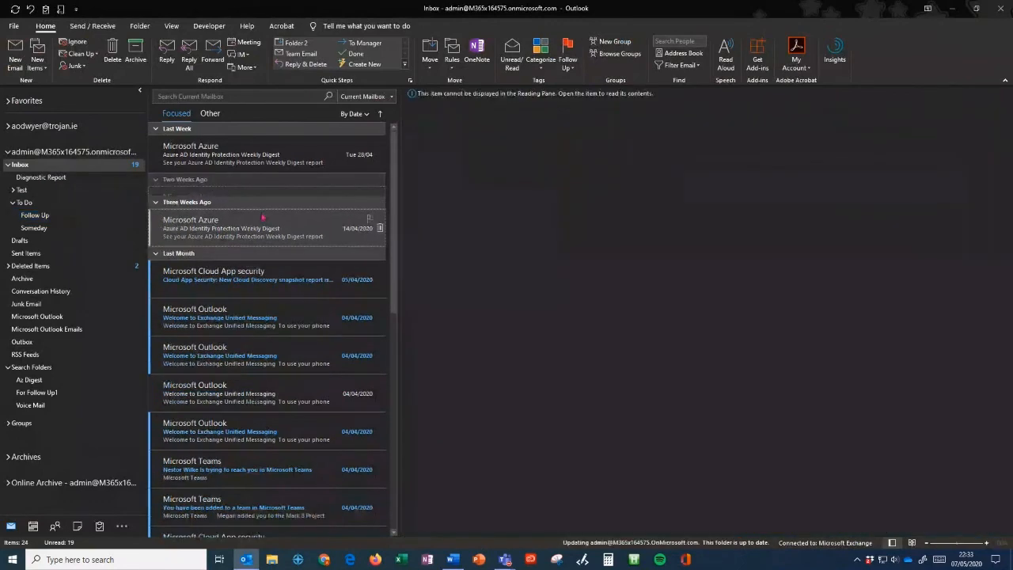
drag(263, 216, 54, 231)
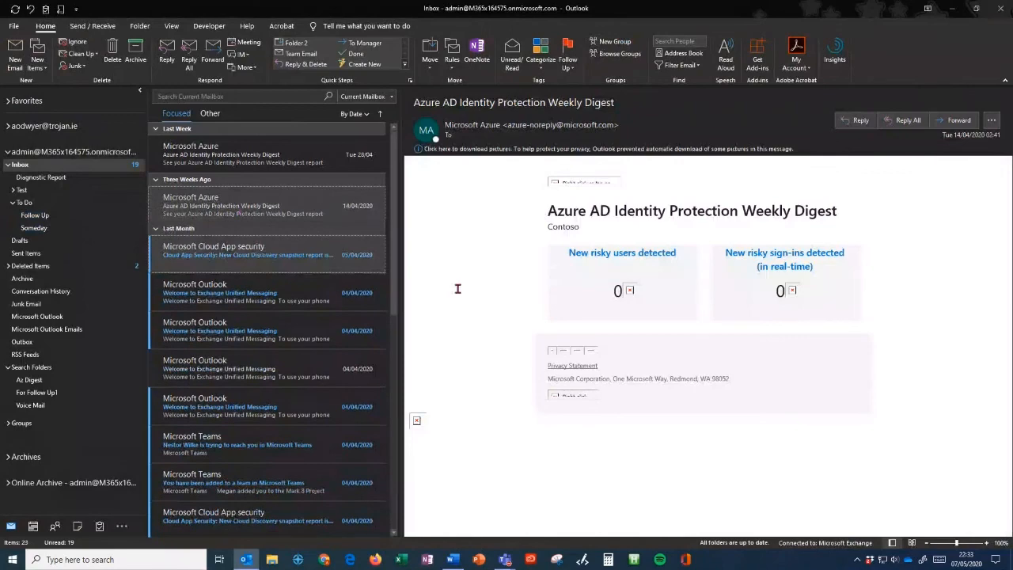
- Move the 28/04 Azure digest into To Do, then check the Follow Up and Someday folders
drag(310, 151, 178, 178)
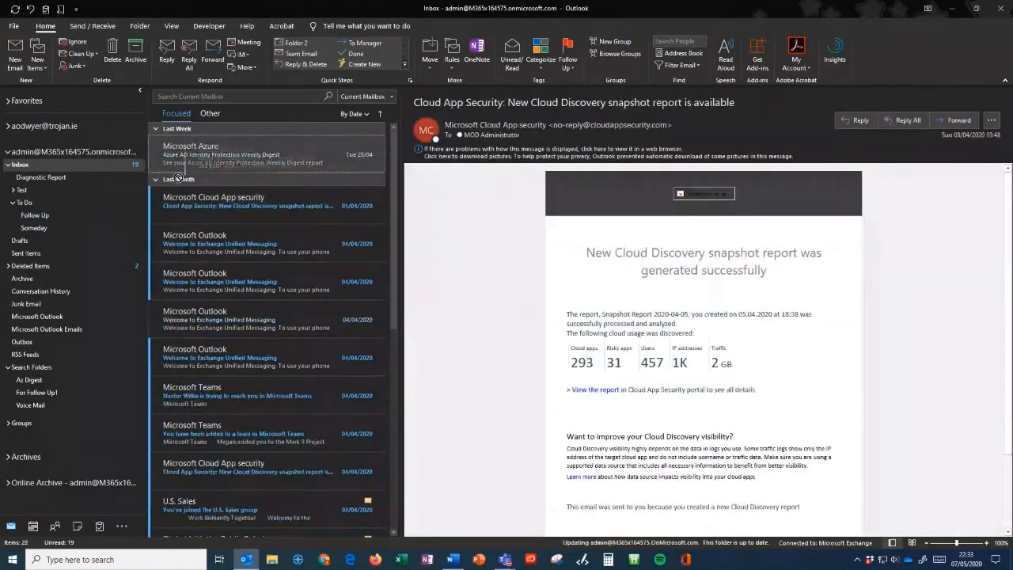
drag(178, 178, 39, 205)
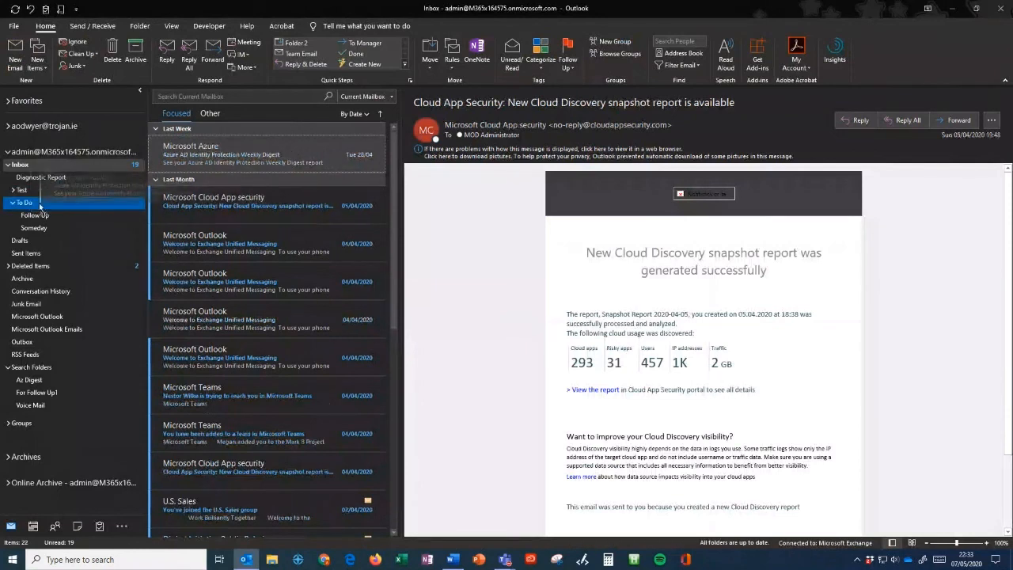
drag(39, 206, 42, 208)
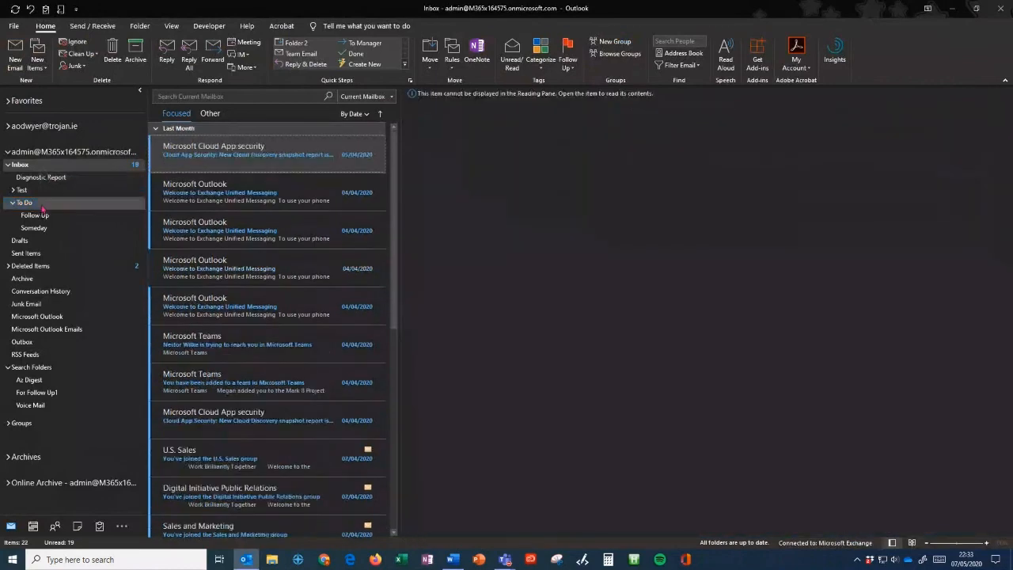
click(36, 215)
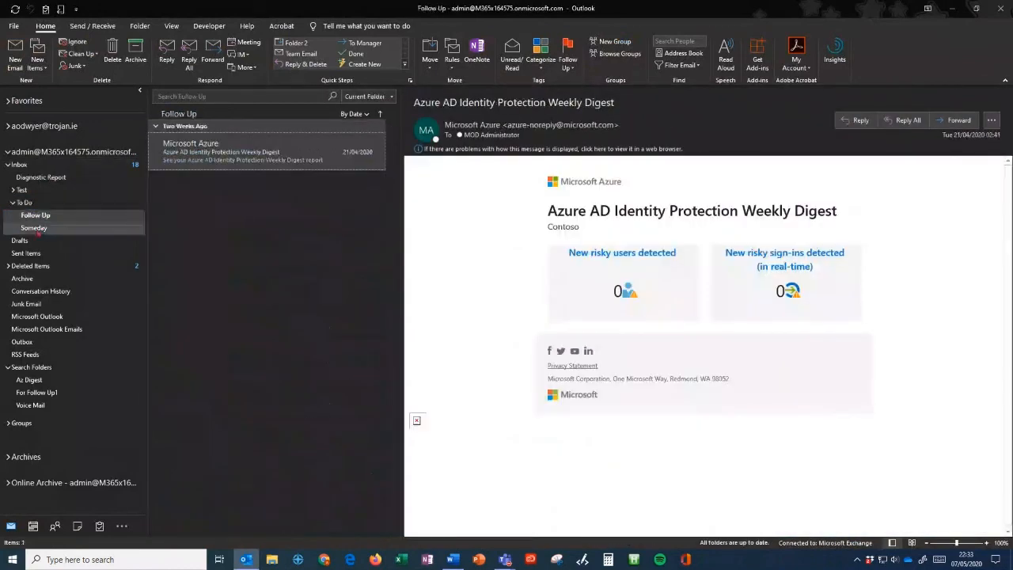
click(36, 229)
- Review the 28/04 Azure digest in To Do, then go back to the Inbox and start a search
click(25, 203)
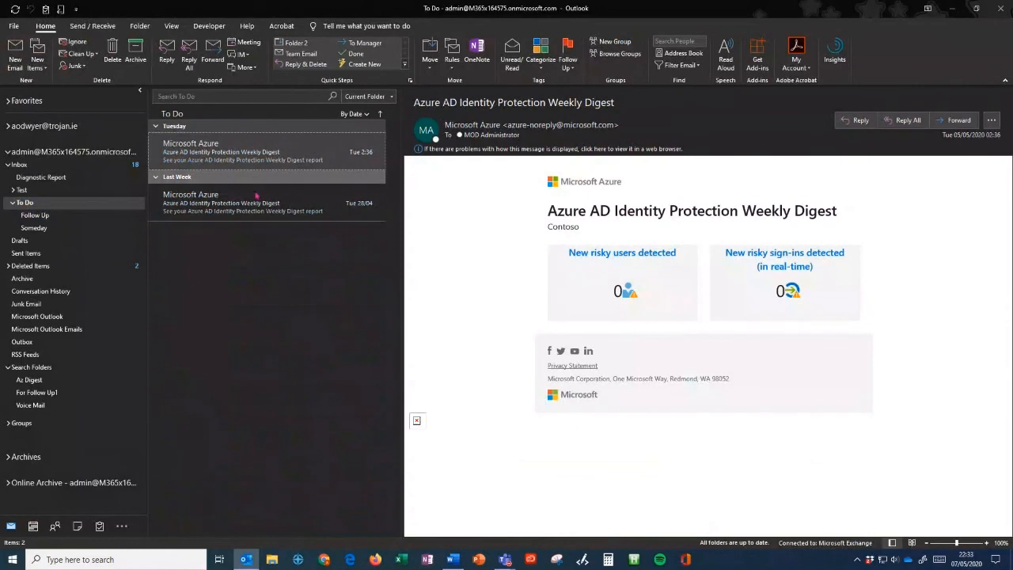
click(256, 197)
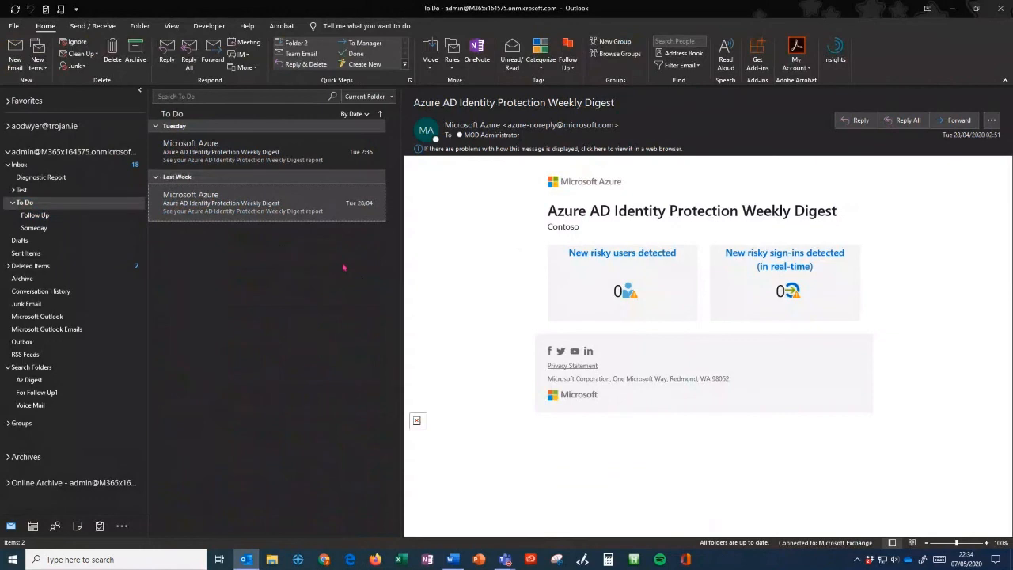
click(28, 167)
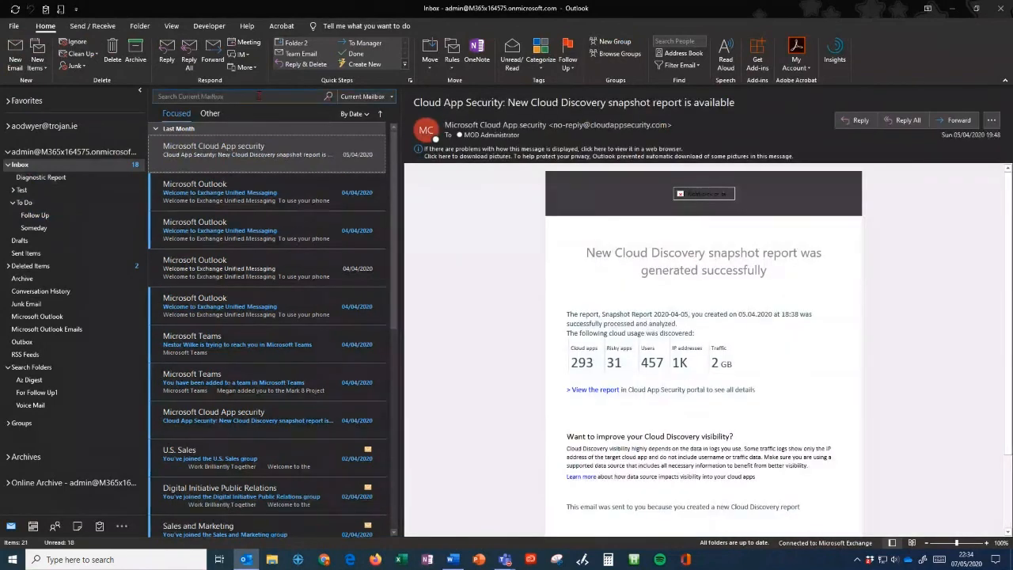
click(259, 96)
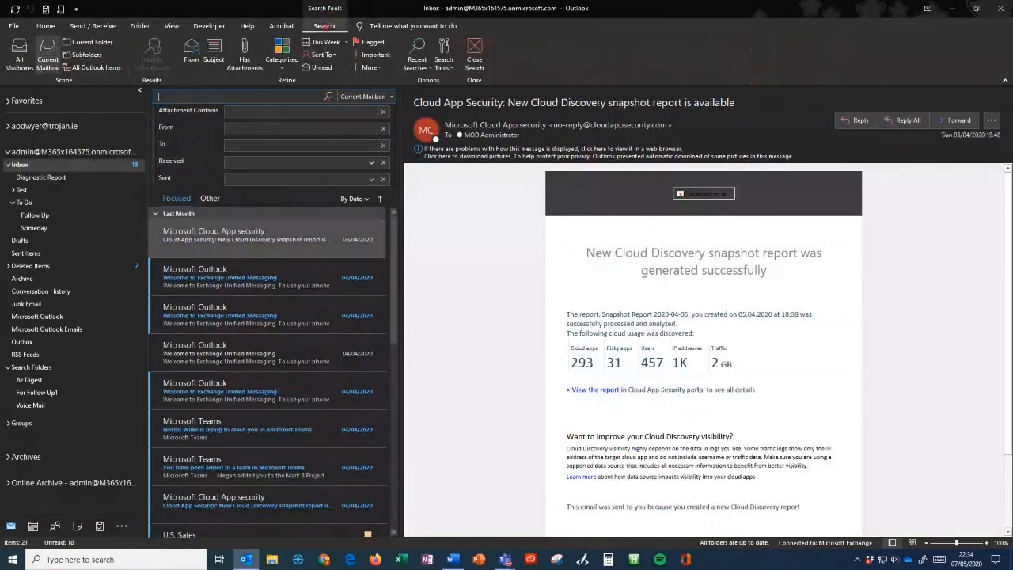
click(458, 266)
scroll(458, 266, down, 2)
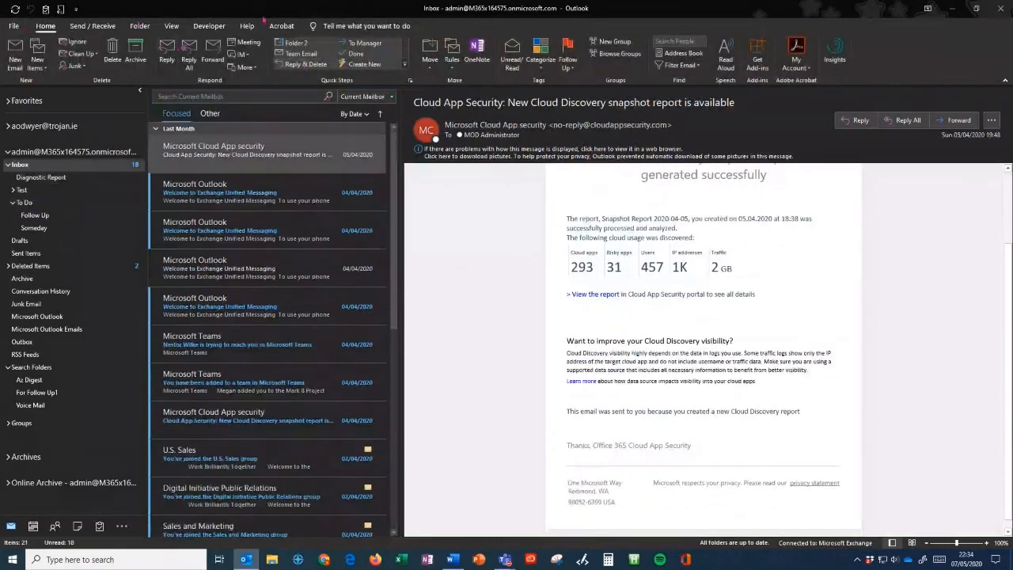
click(22, 278)
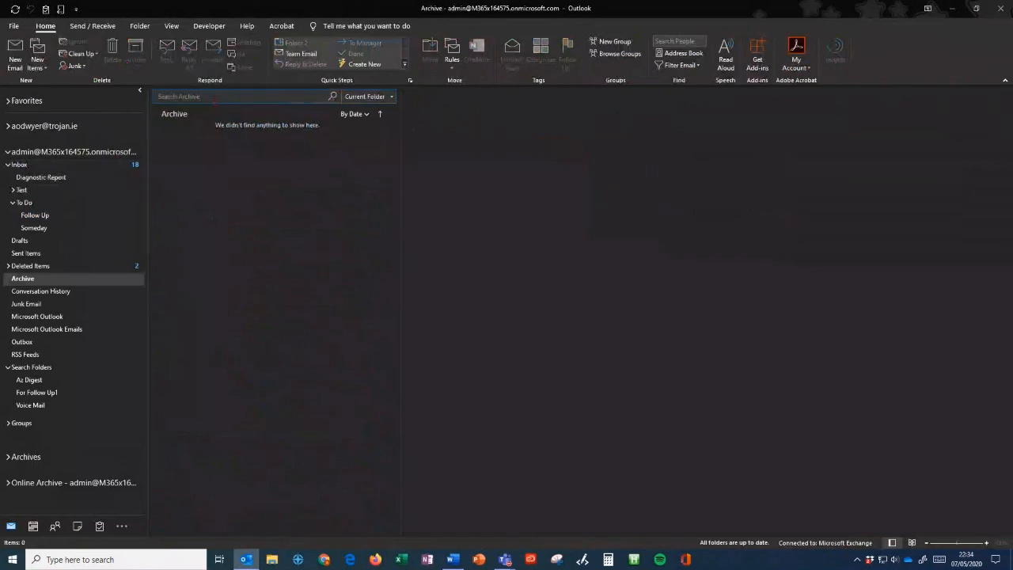
click(238, 95)
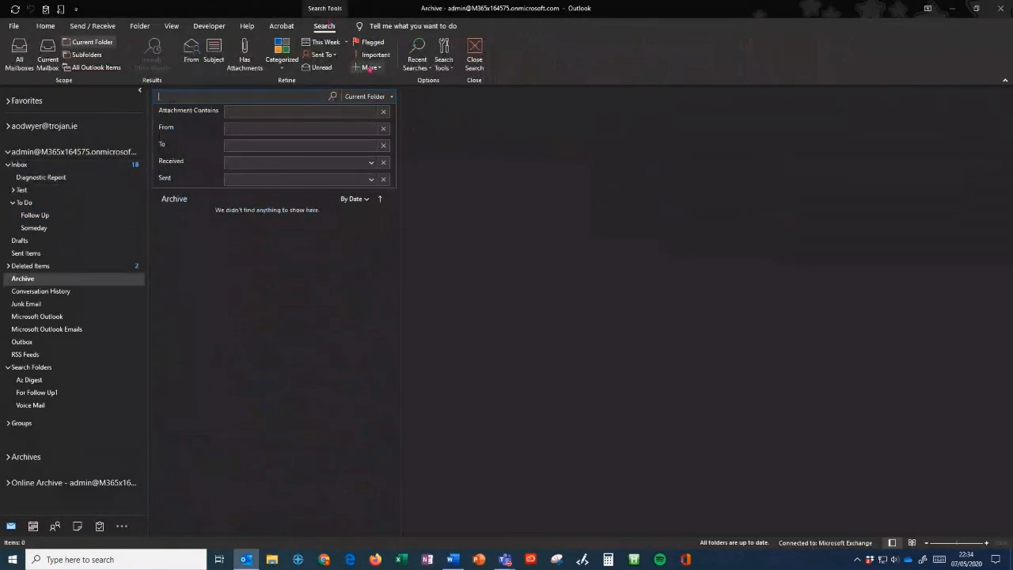
click(379, 70)
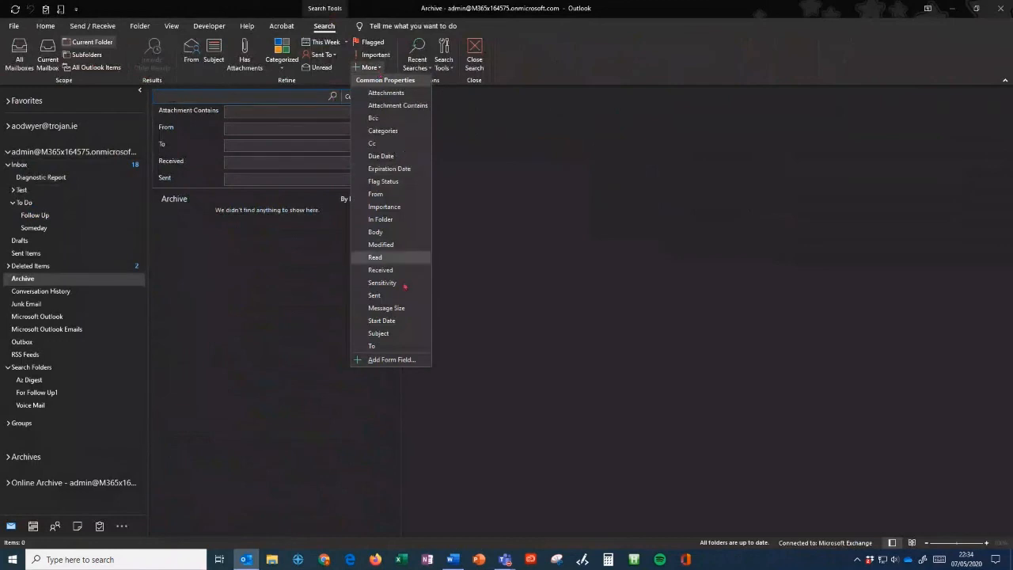
click(386, 308)
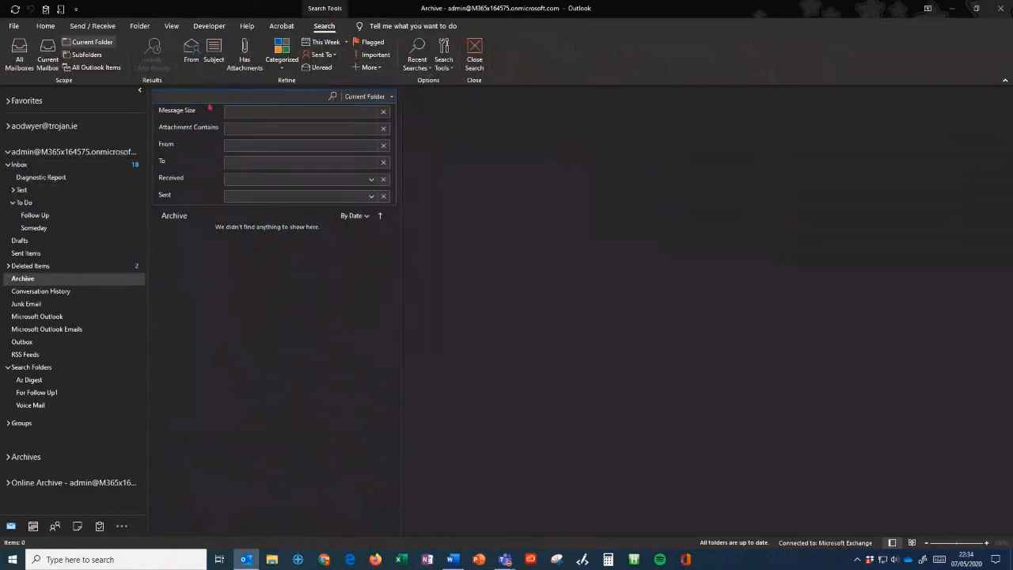
click(370, 67)
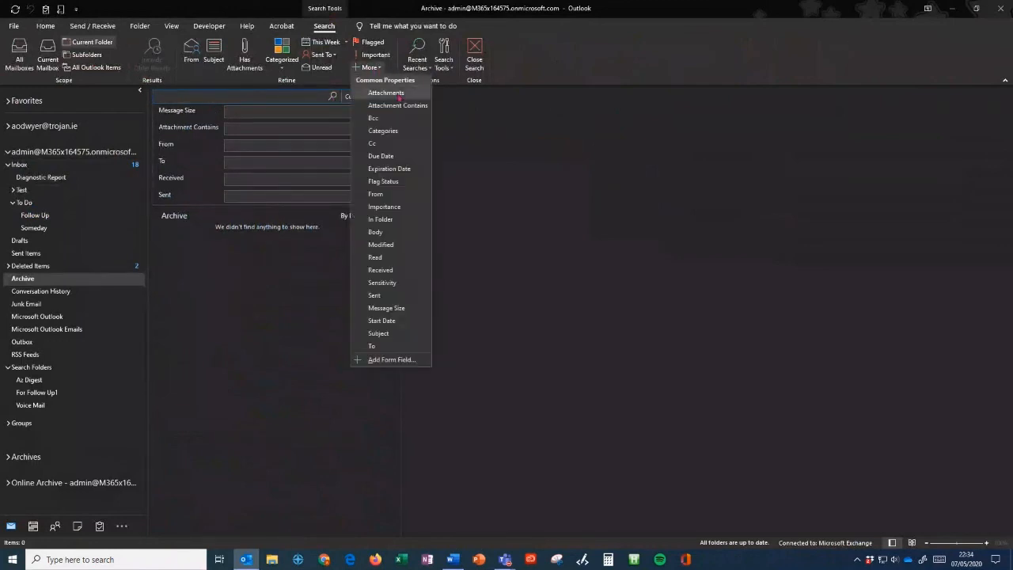
click(372, 126)
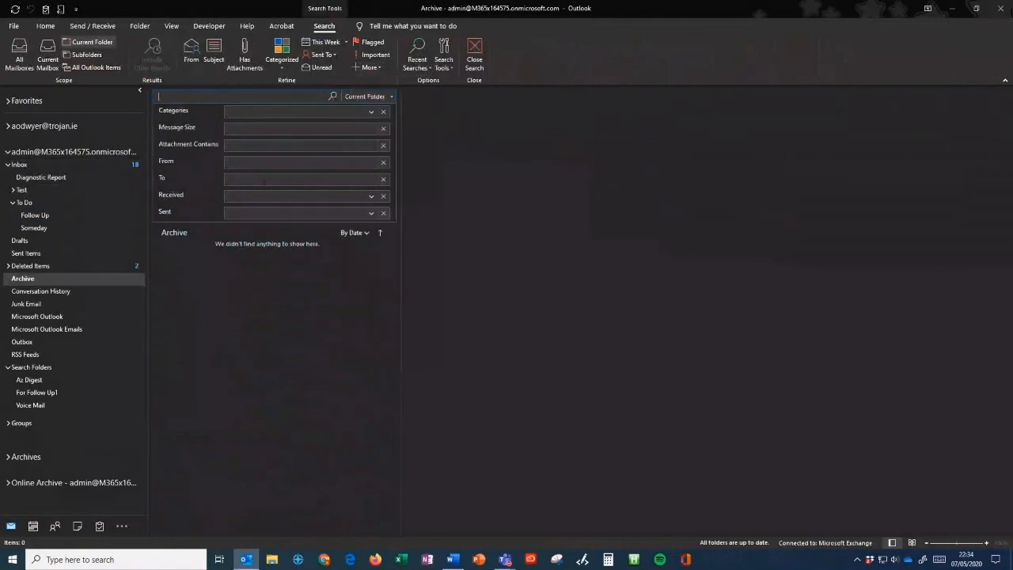
click(383, 111)
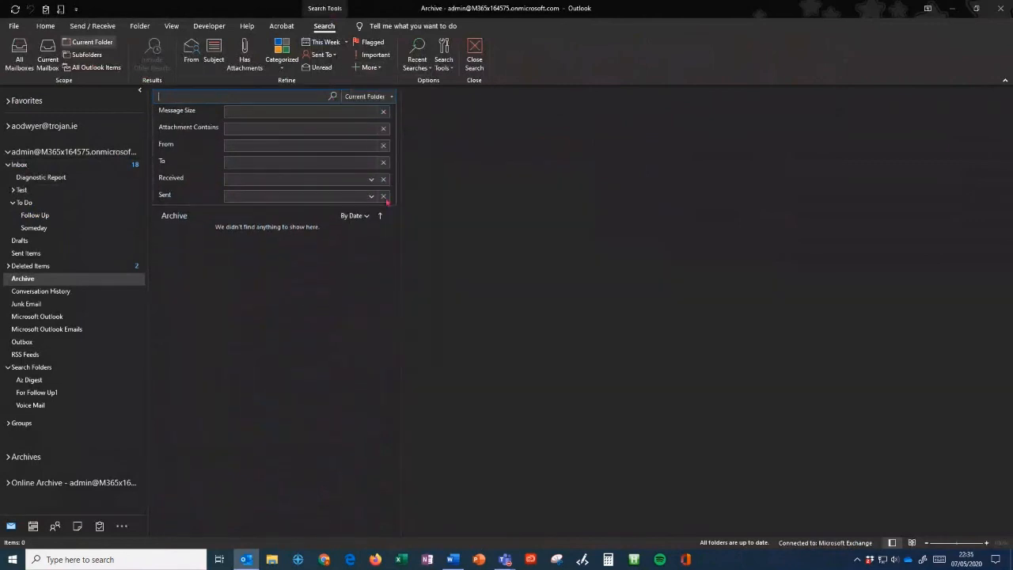
click(384, 196)
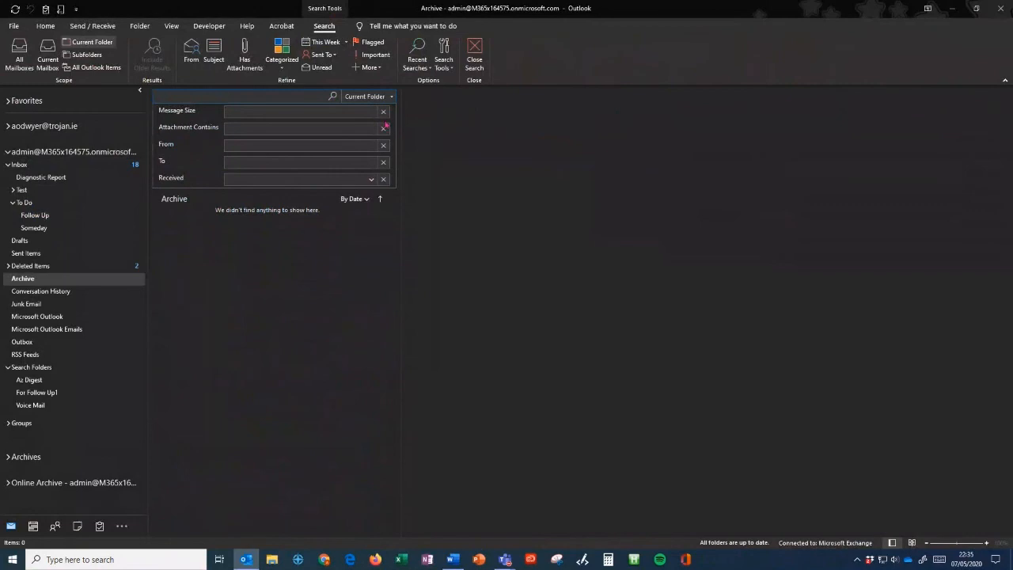
click(384, 146)
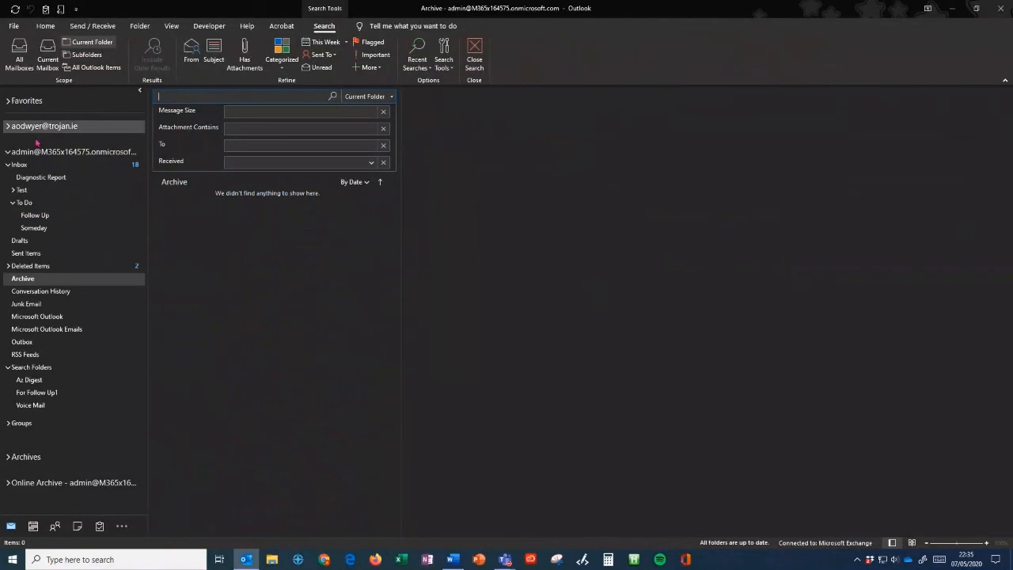
click(57, 169)
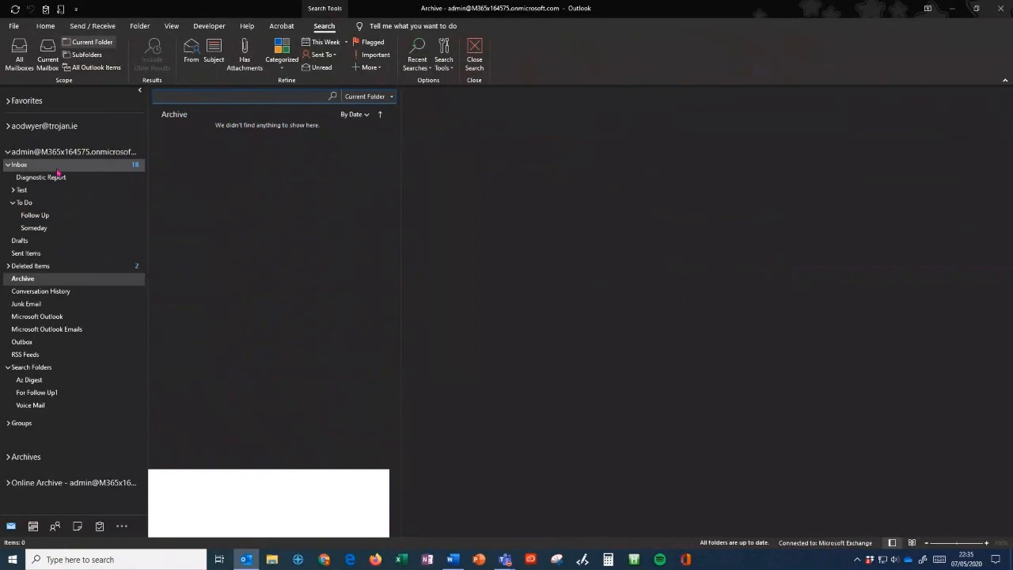
click(57, 166)
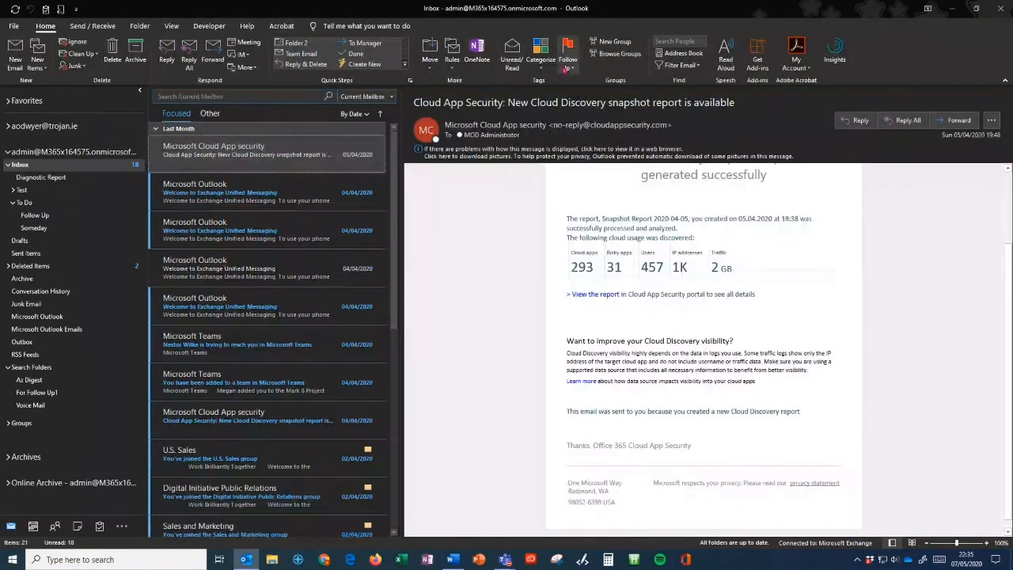
- Flag the Cloud App Security email for follow-up Today, check the To-Do List, and return to Mail
click(566, 69)
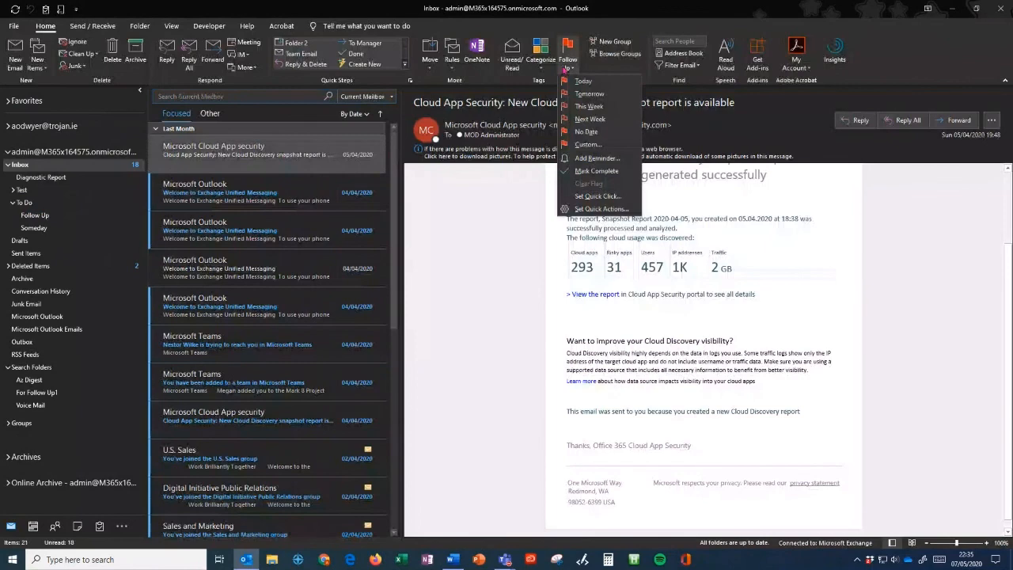
click(591, 86)
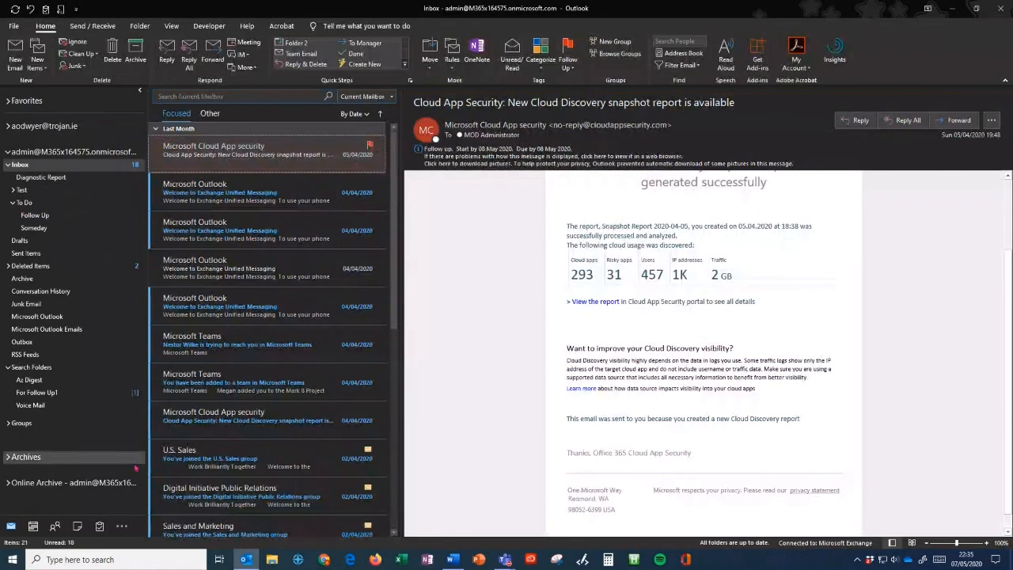
click(101, 530)
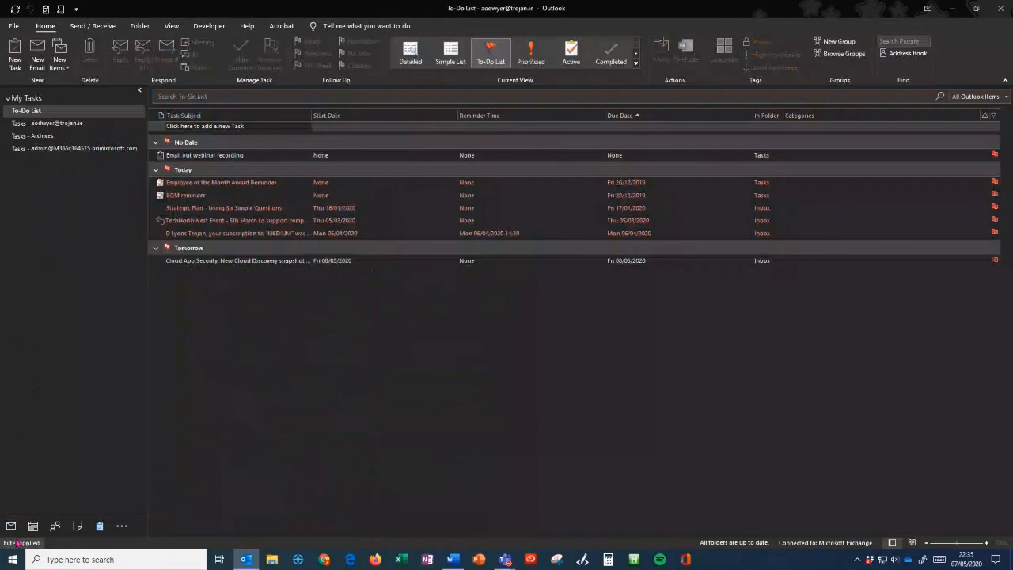
click(11, 527)
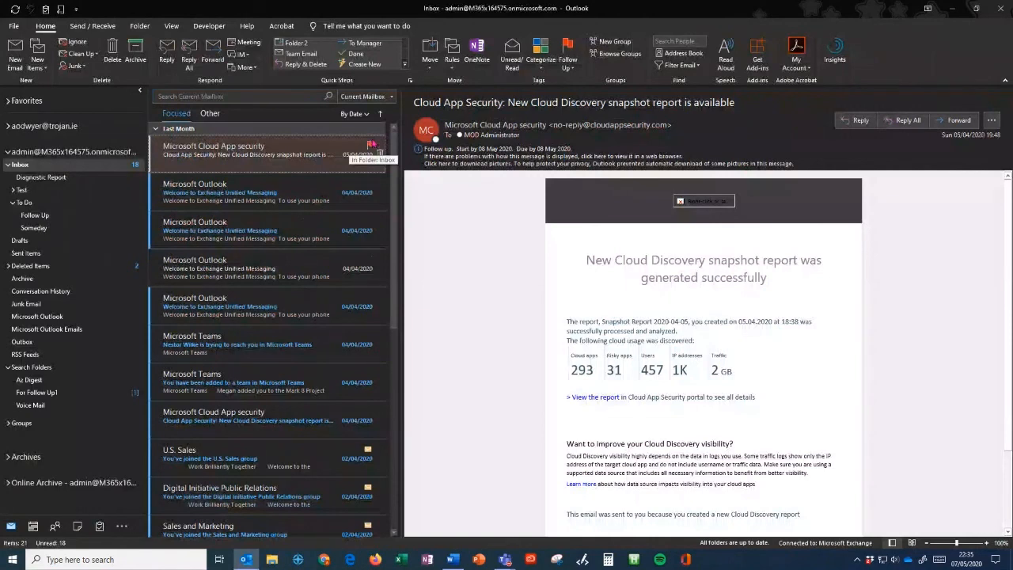
- Create a 'Mail flagged for follow up' search folder and open the resulting For Follow Up folder
right_click(46, 370)
click(76, 371)
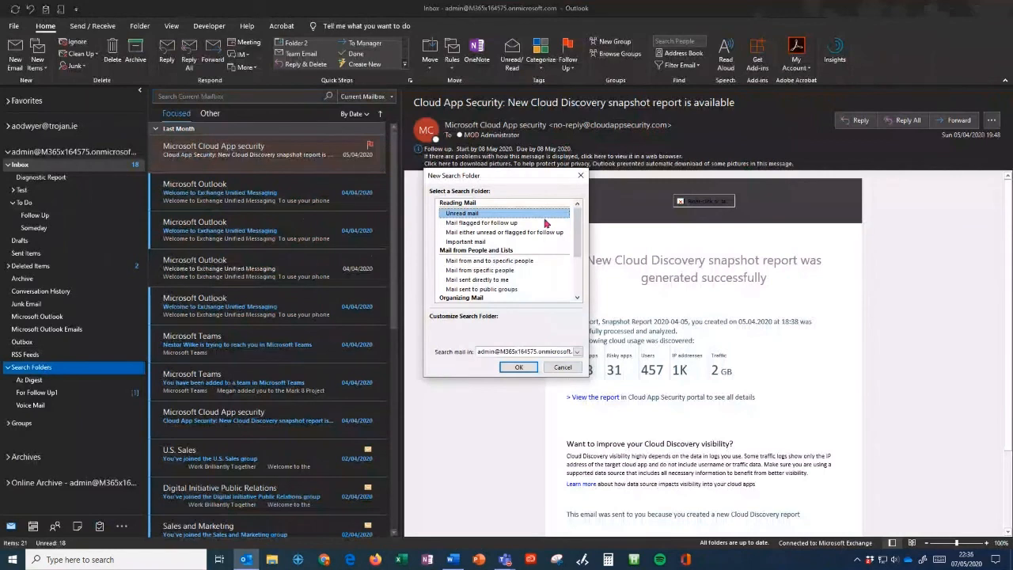
click(466, 224)
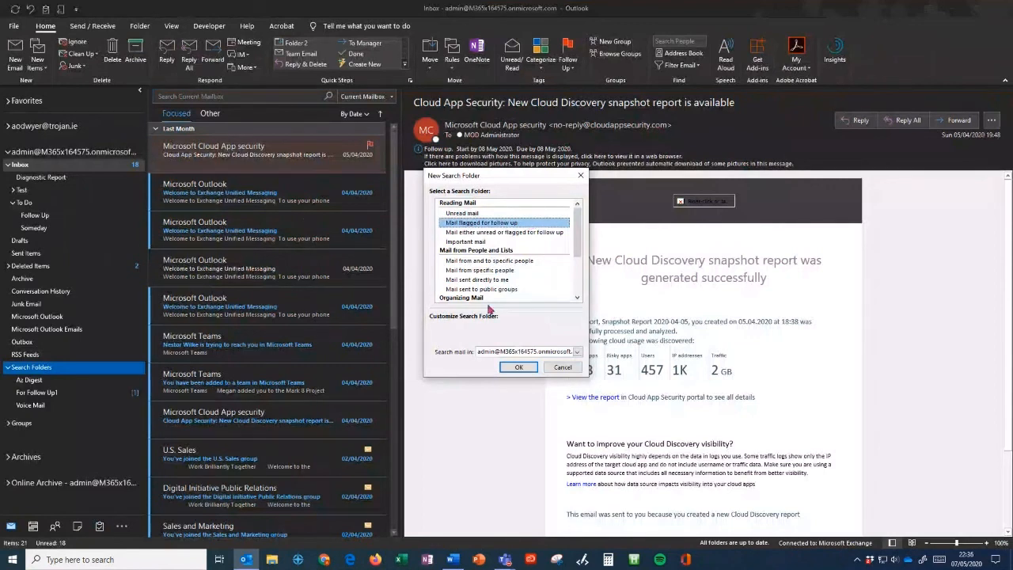
click(519, 367)
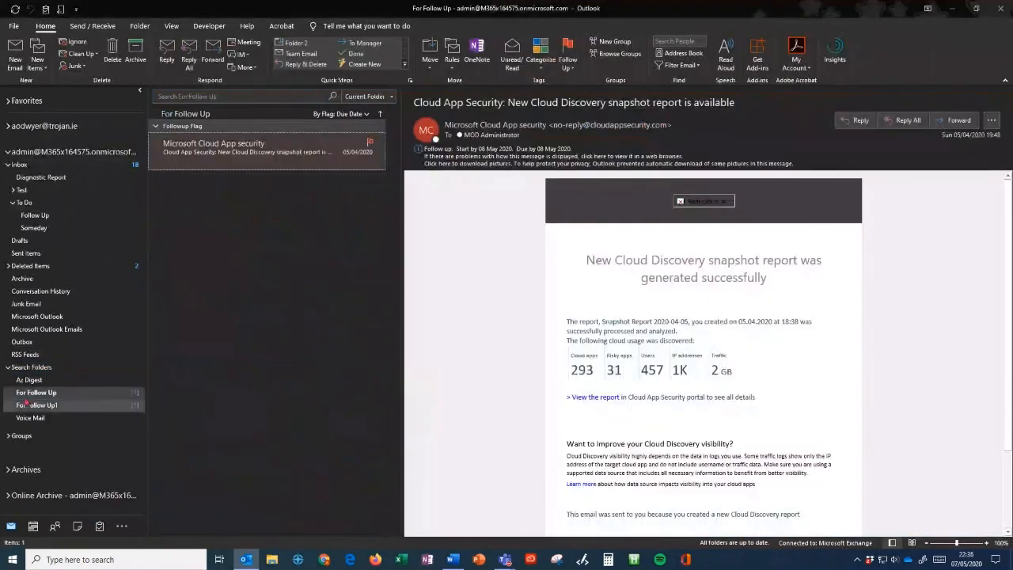
click(45, 398)
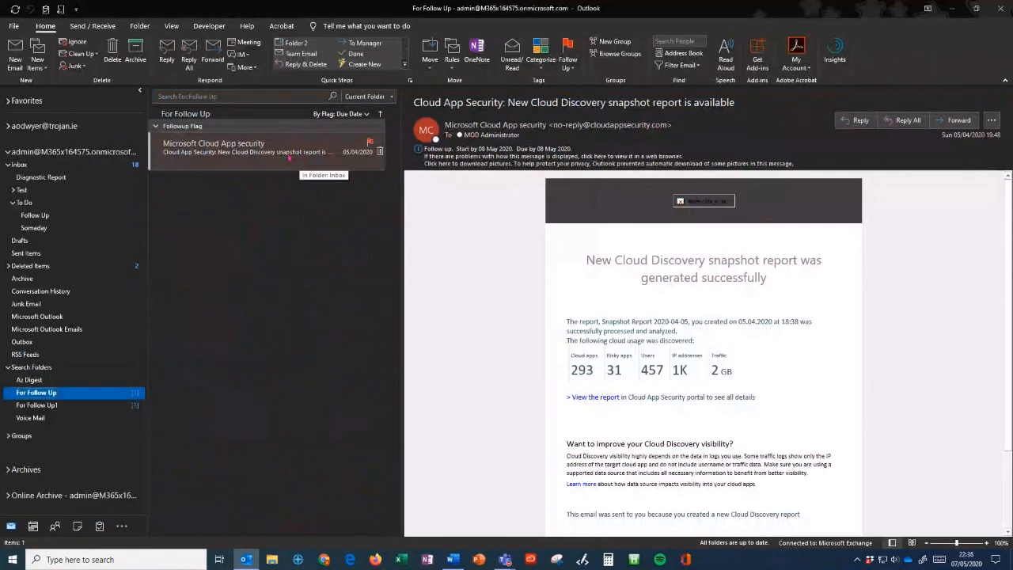
- Flag the Welcome to Exchange Unified Messaging email for Next Week, then view For Follow Up
click(24, 166)
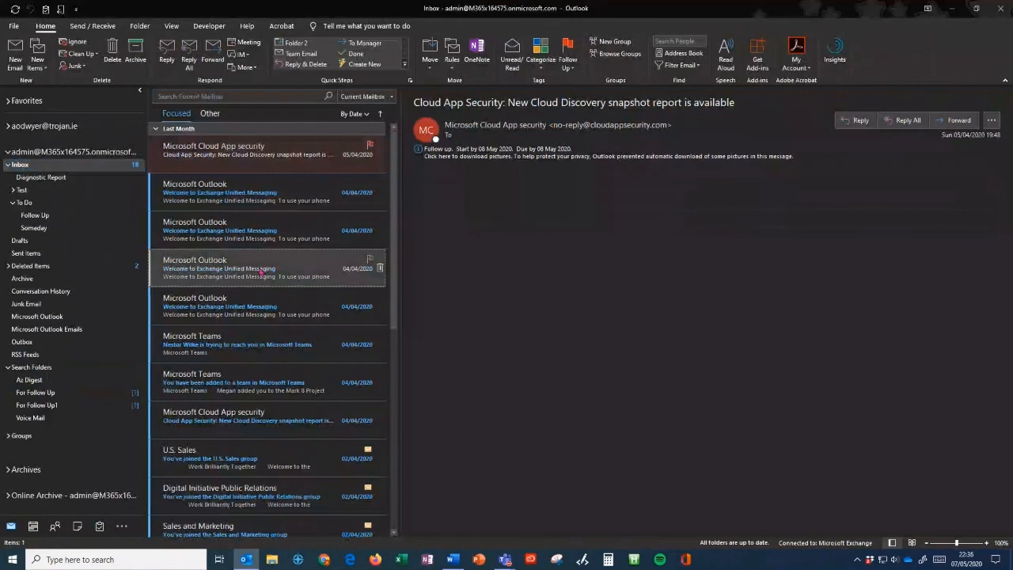
right_click(261, 271)
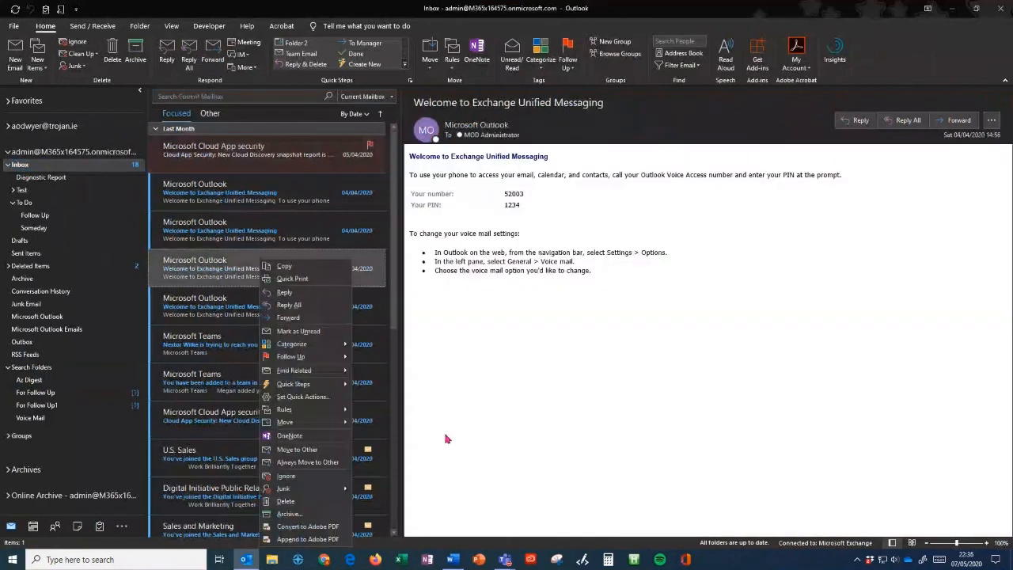
mouse_move(316, 356)
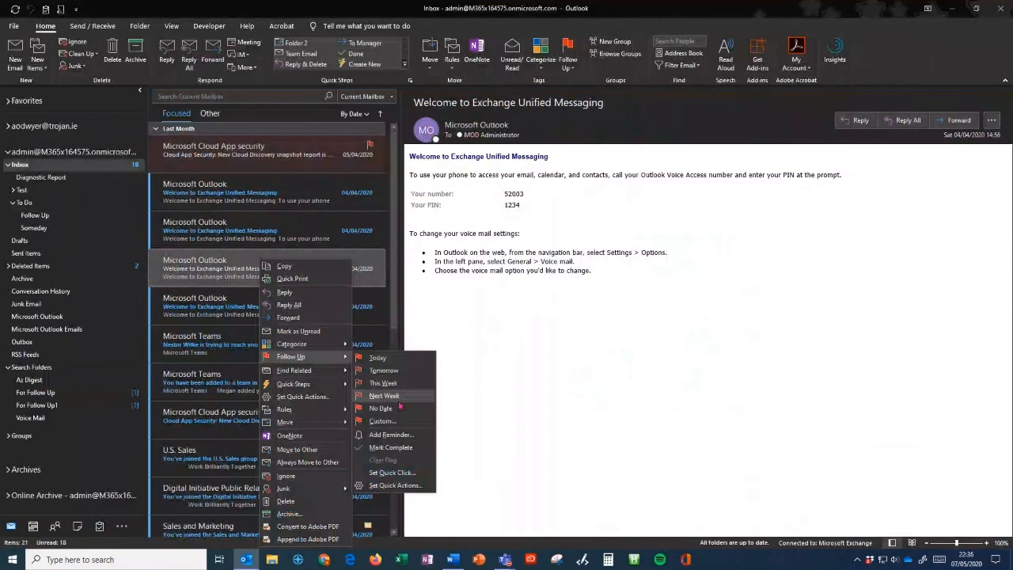
click(398, 399)
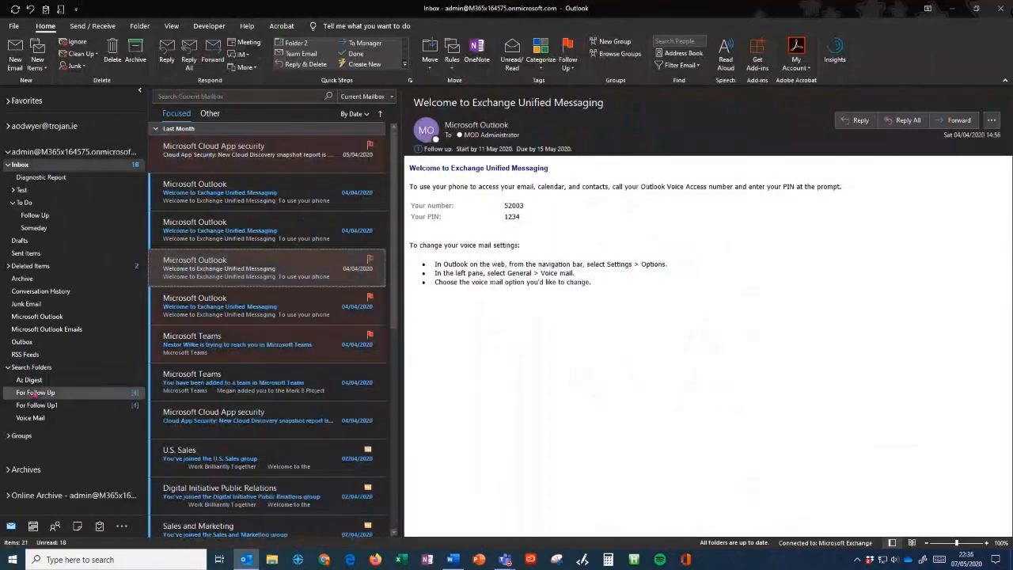
click(35, 393)
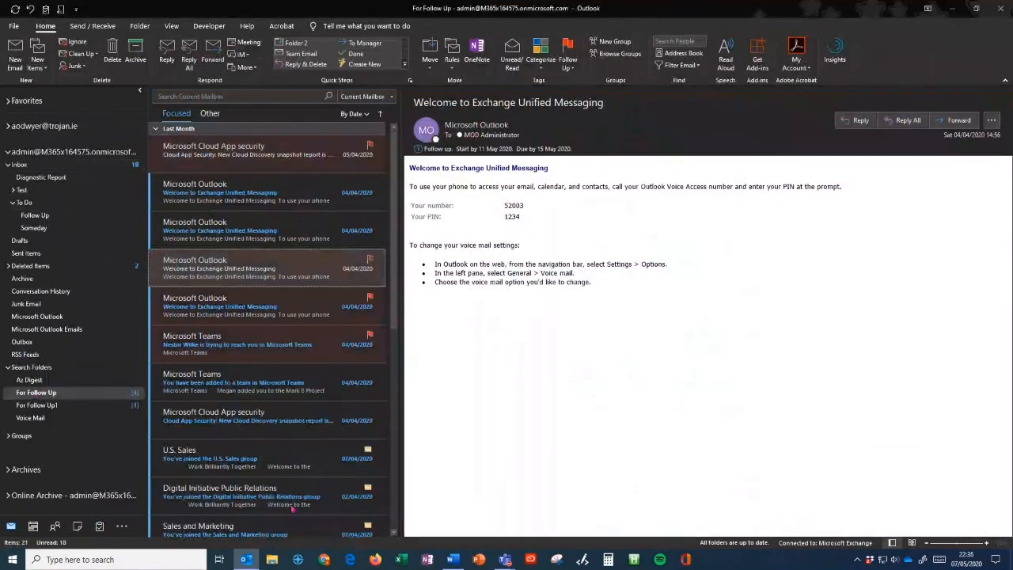